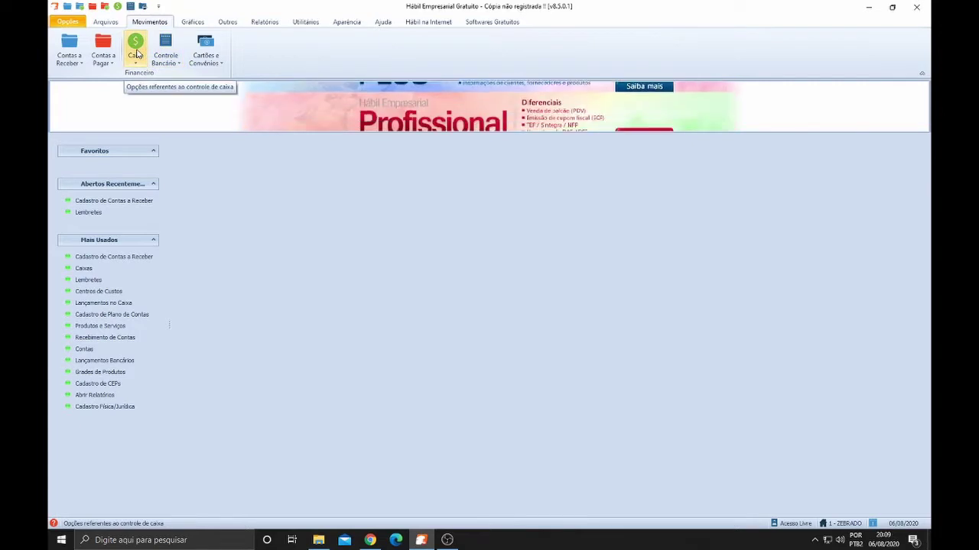
# Review the cash ledger entries, including 1 carregador and gasolina, then bring up the Contas a Receber options
pyautogui.click(135, 54)
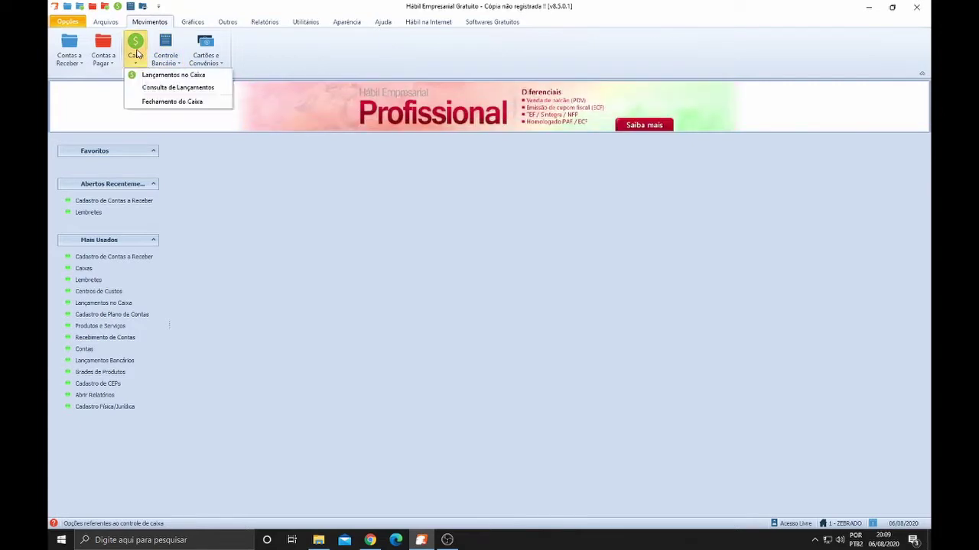
pyautogui.click(173, 75)
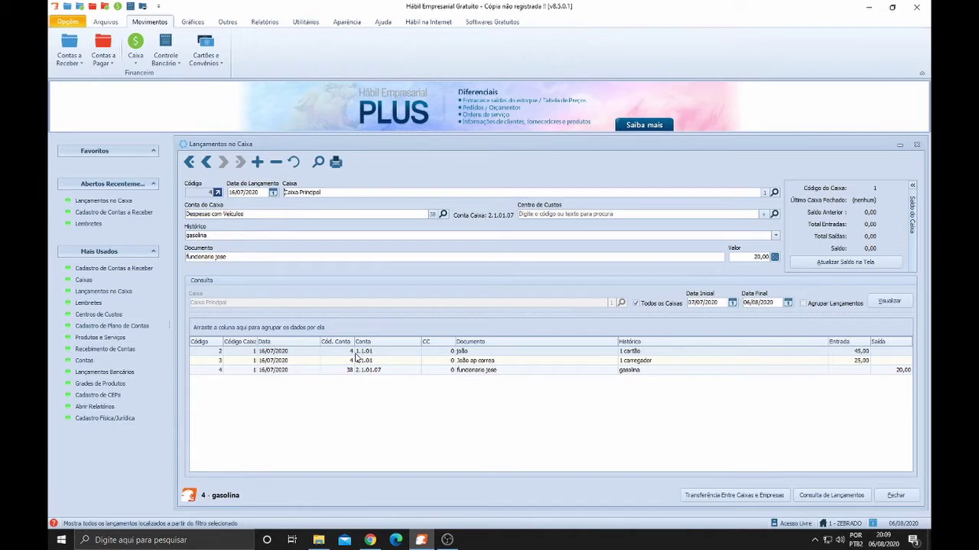
pyautogui.click(678, 359)
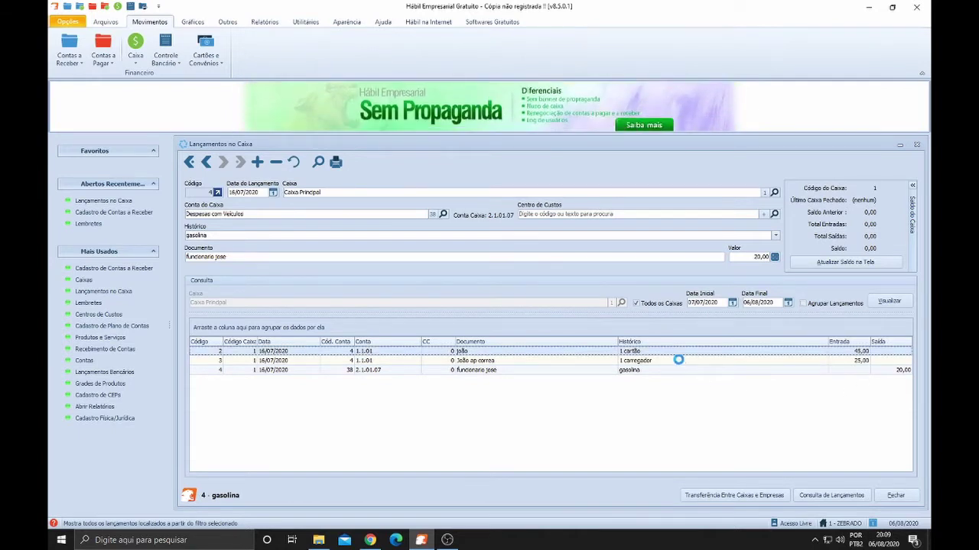
pyautogui.click(895, 371)
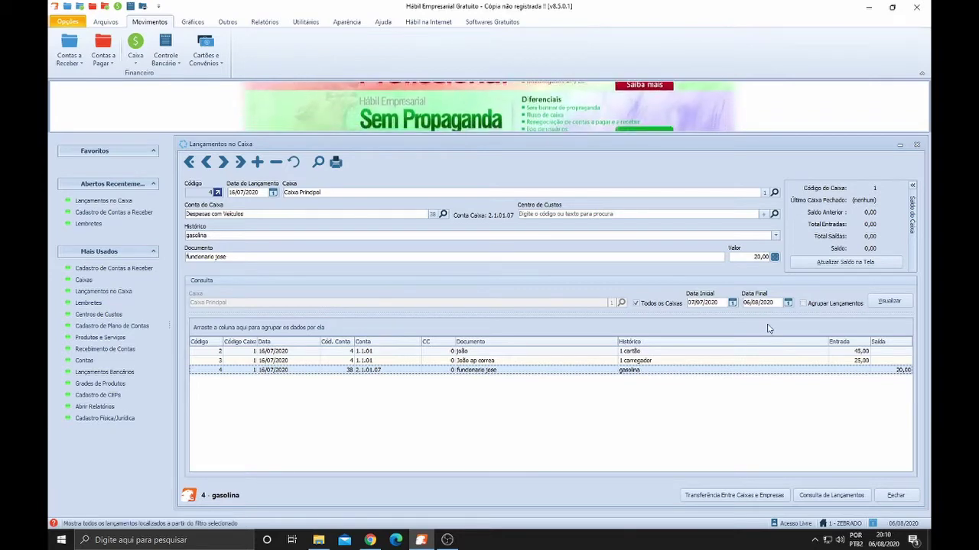
pyautogui.click(895, 496)
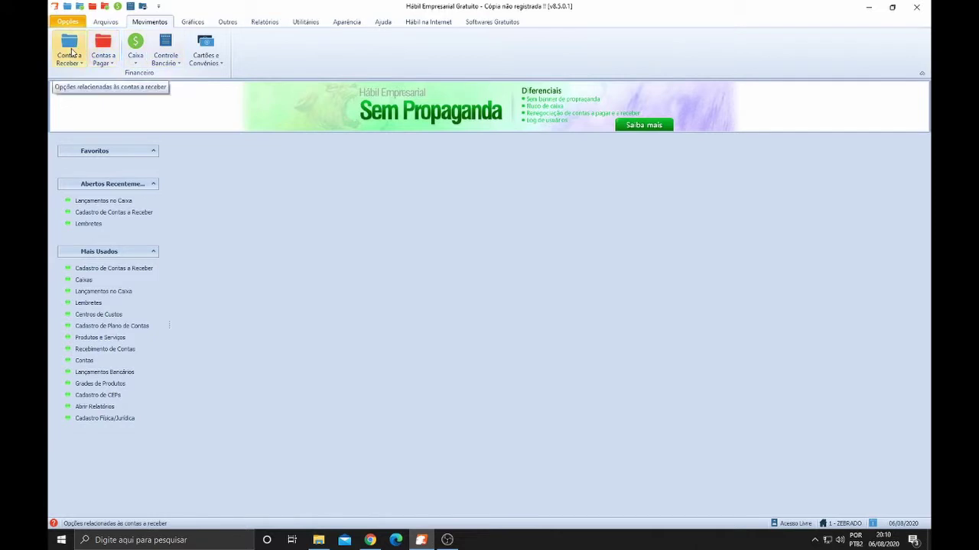
pyautogui.click(71, 52)
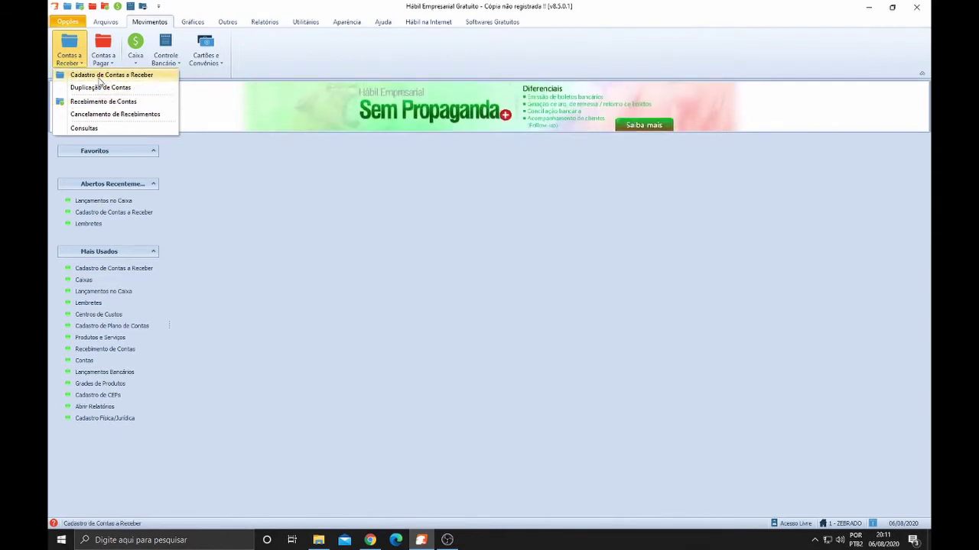
# Open Cadastro de Contas a Receber and insert a new blank receivable record
pyautogui.click(99, 77)
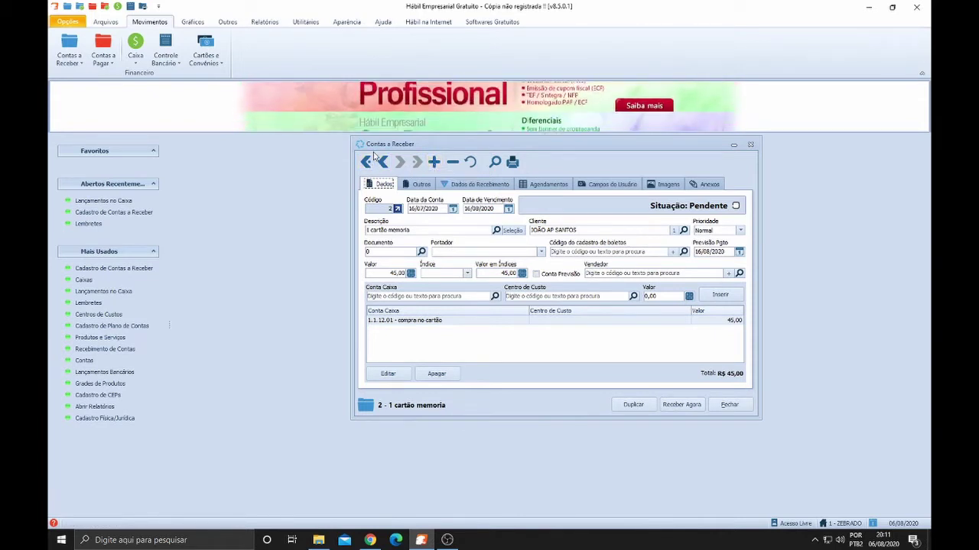
pyautogui.click(433, 163)
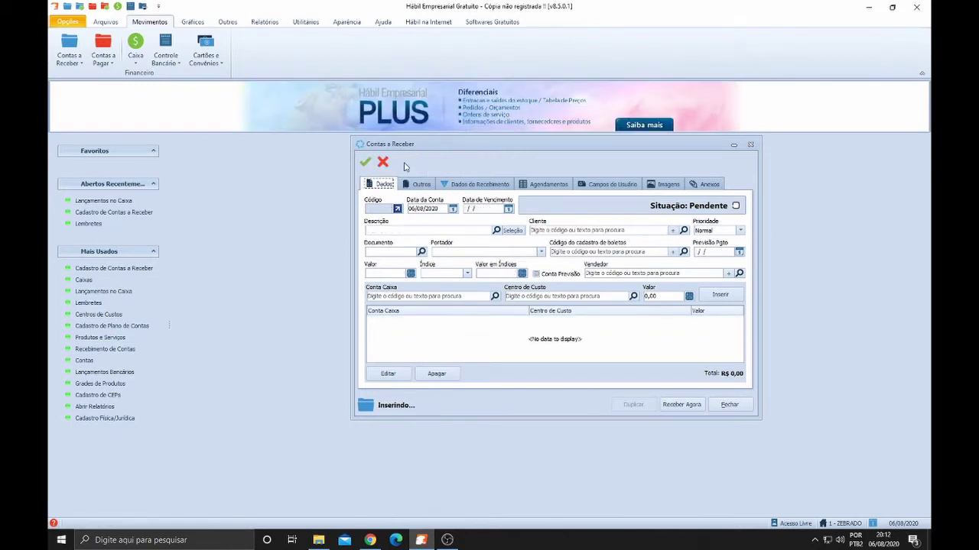
# Set Data da Conta to 05/08/2020 and Data de Vencimento to 05/09/2020
pyautogui.click(410, 209)
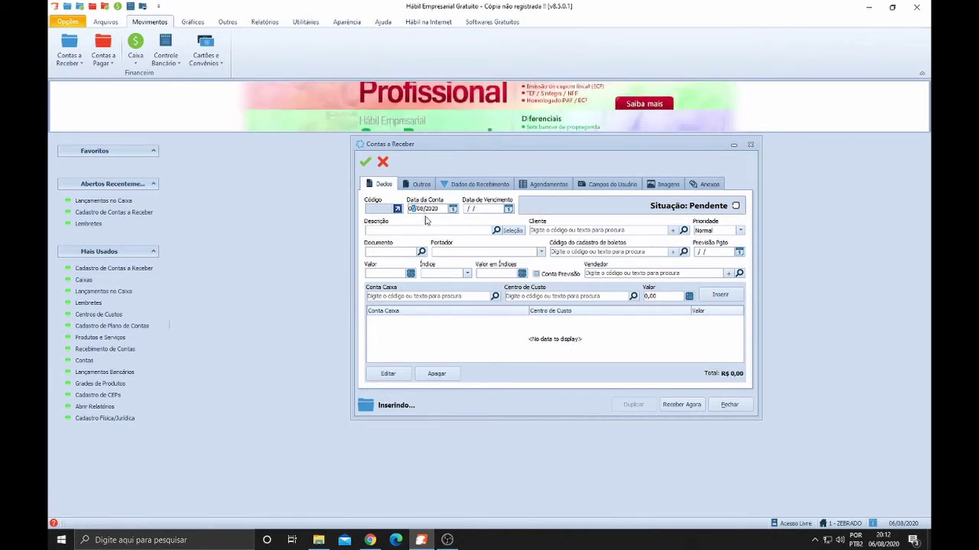
pyautogui.press('Tab')
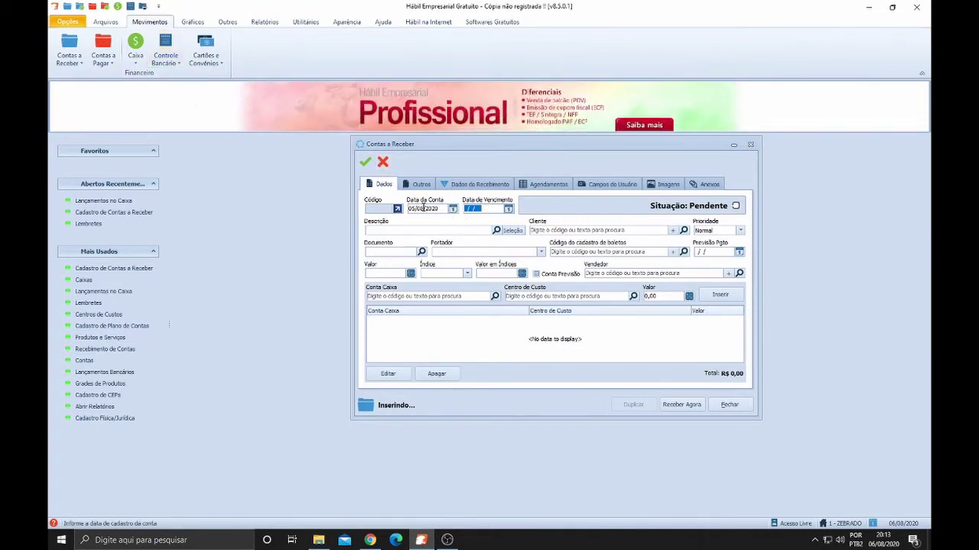
pyautogui.click(409, 208)
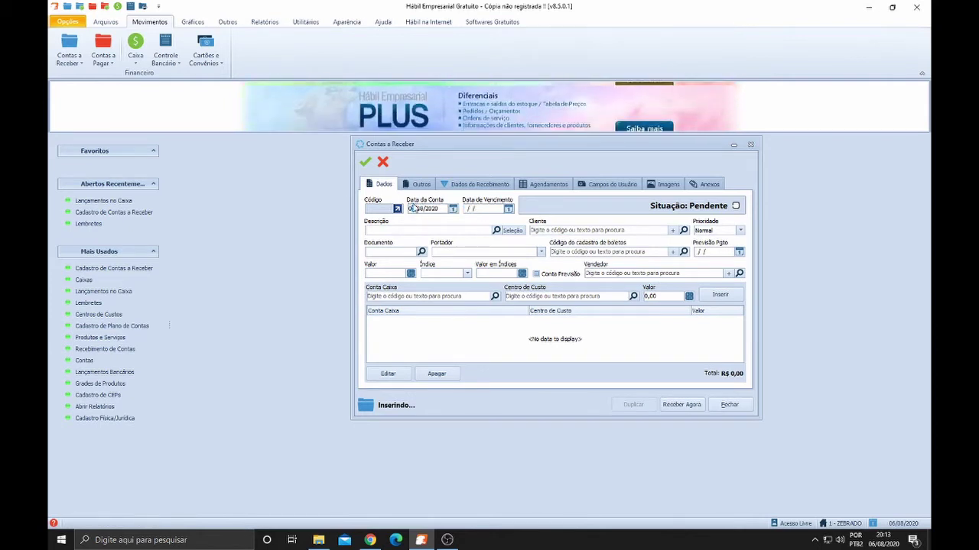
pyautogui.click(467, 208)
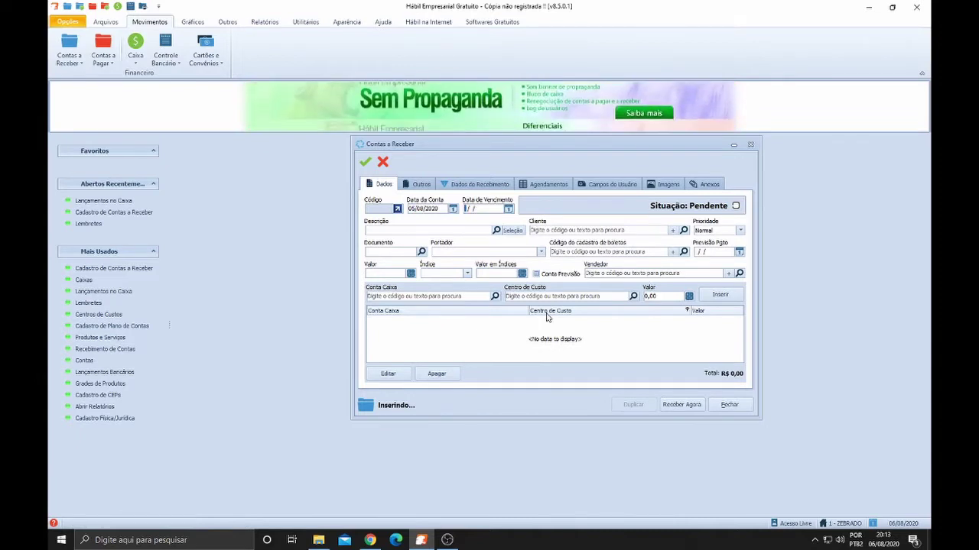
pyautogui.write('05/')
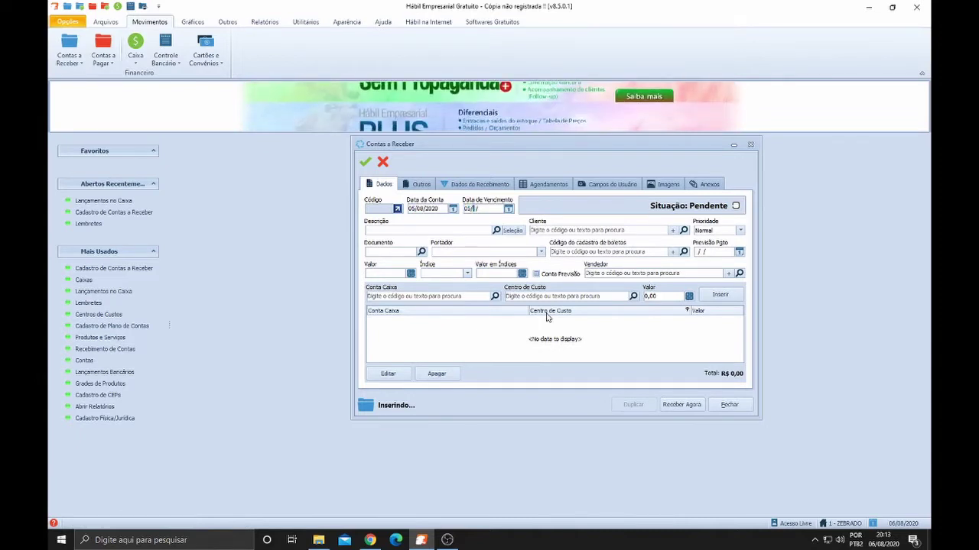
pyautogui.write('09/20')
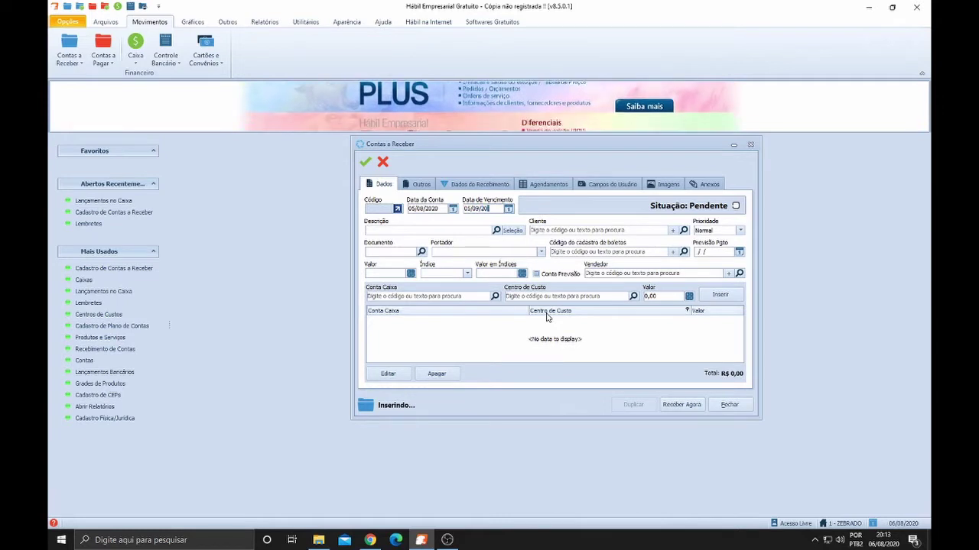
pyautogui.write('20')
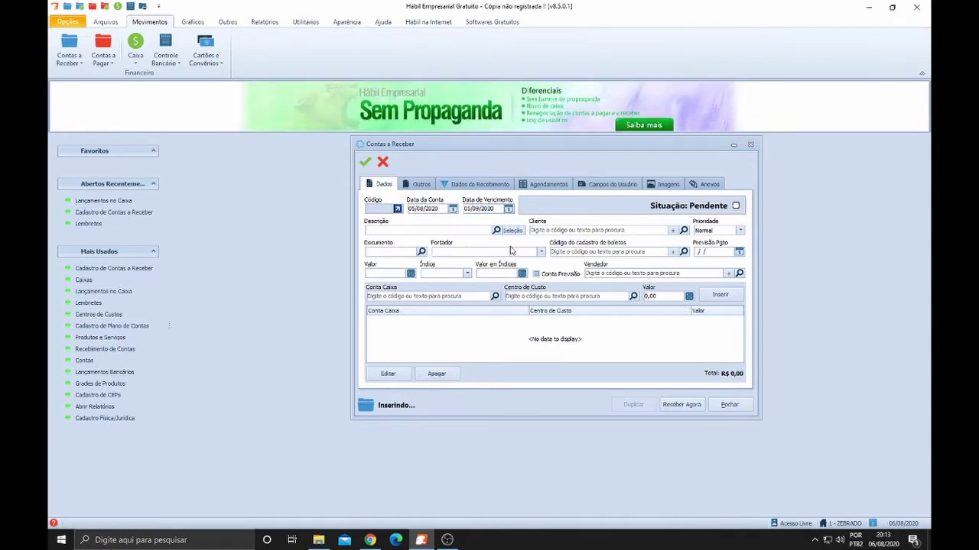
# Enter '1 central alarme' as the description and start typing the client's name
pyautogui.click(453, 232)
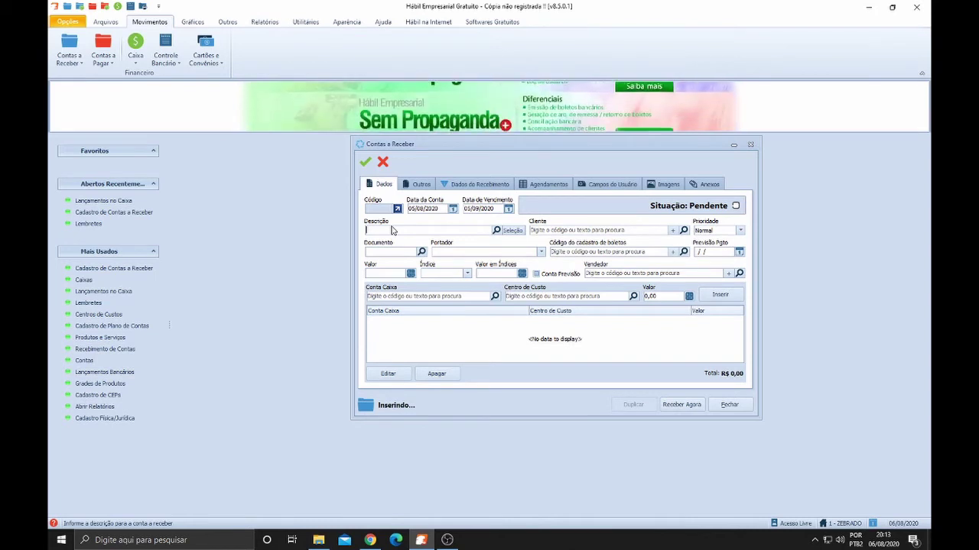
pyautogui.write('I')
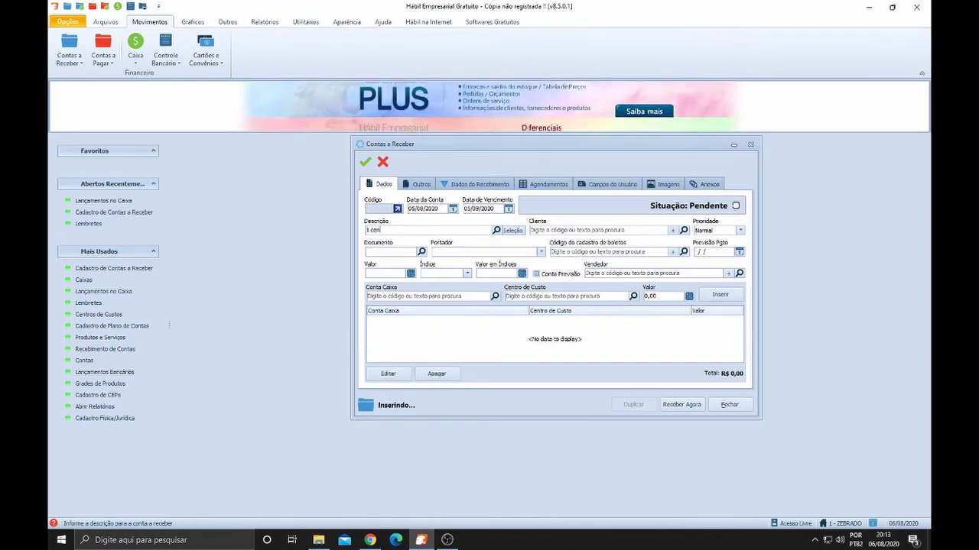
pyautogui.write(' central')
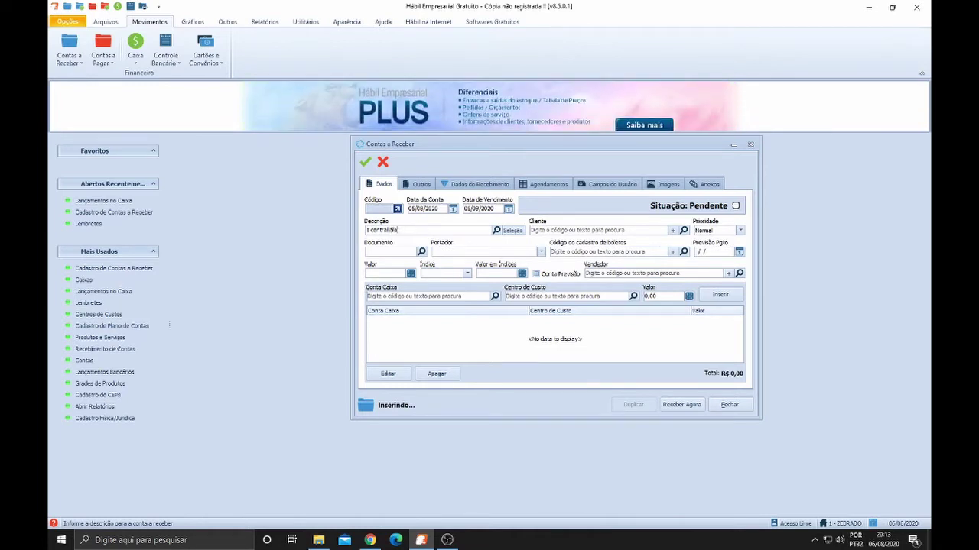
pyautogui.write('alarme')
pyautogui.press('Tab')
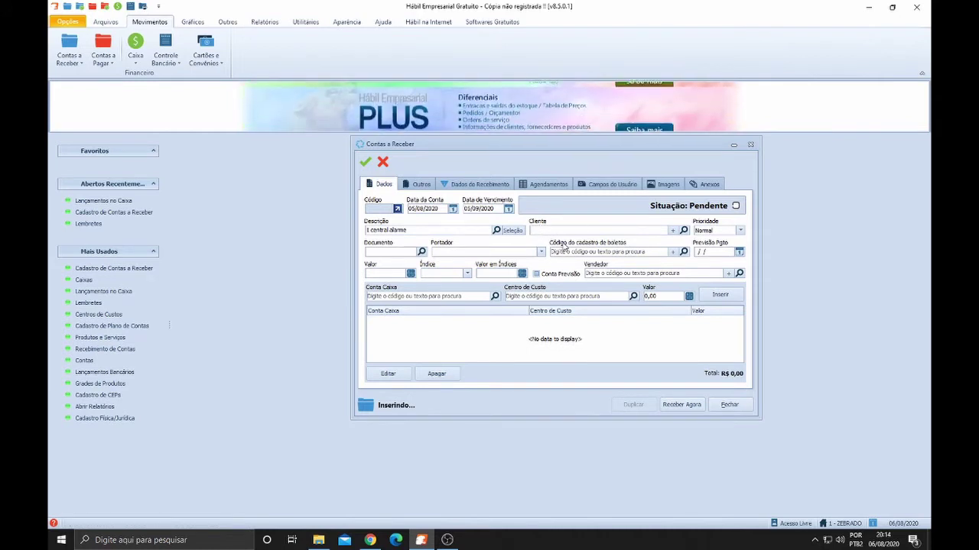
pyautogui.write('ã')
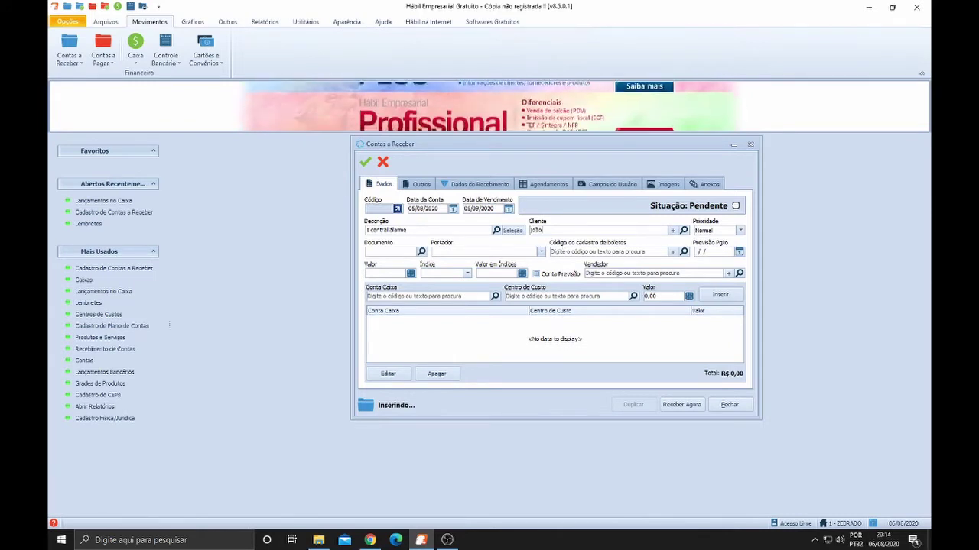
pyautogui.write('o')
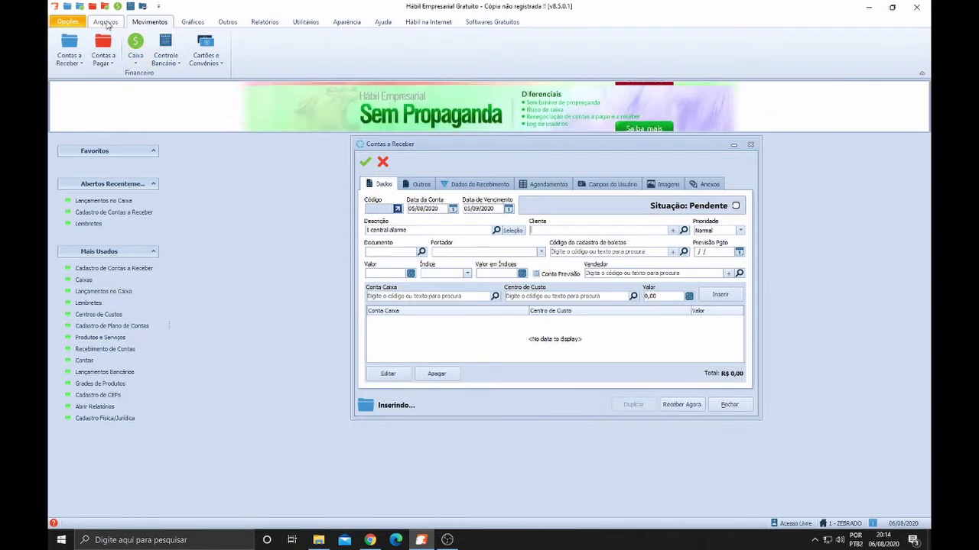
# Start a new Pessoa Física client from the receivable and enter the client's first name
pyautogui.click(106, 22)
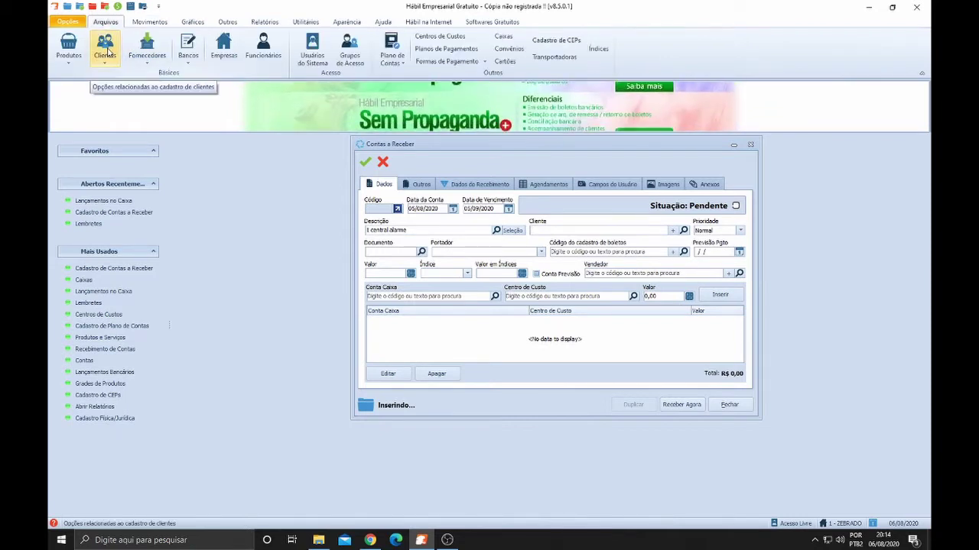
pyautogui.click(144, 23)
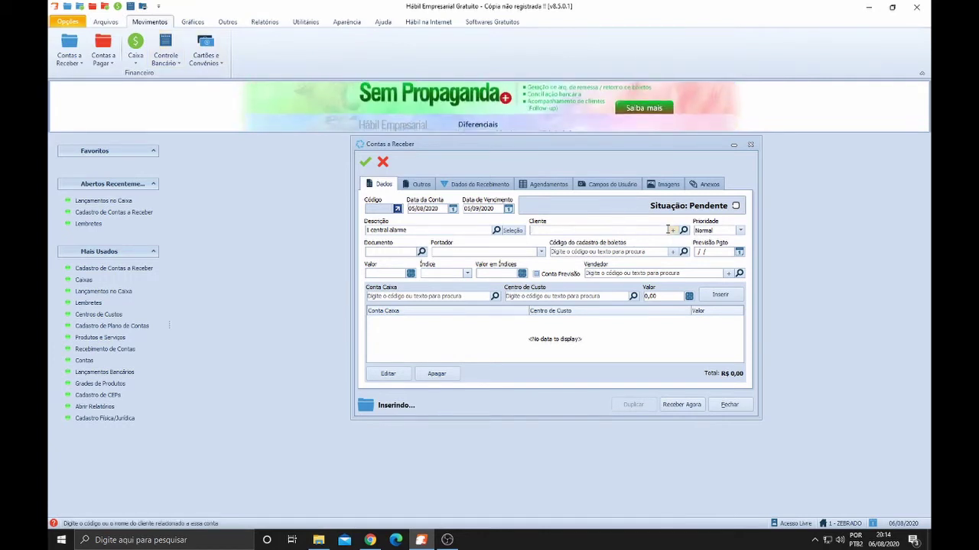
pyautogui.click(673, 230)
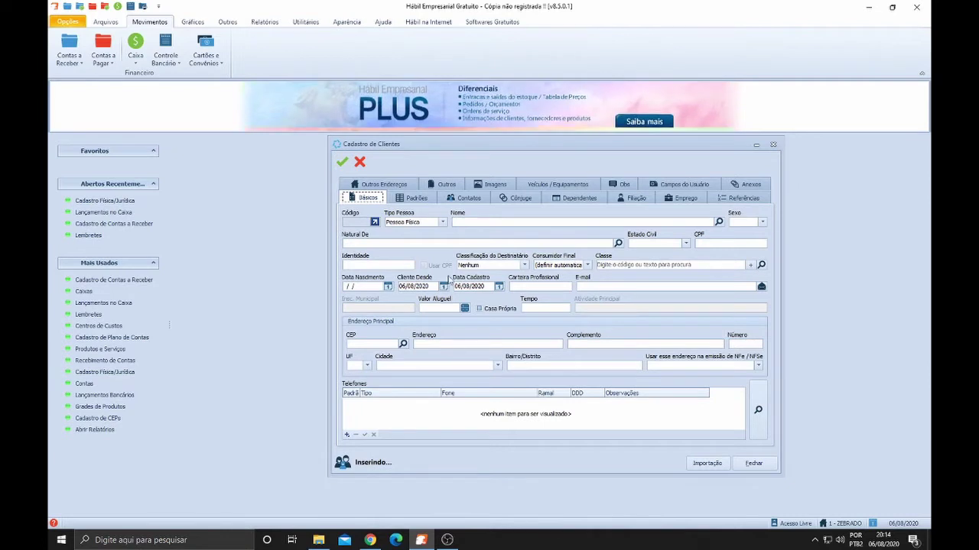
pyautogui.click(486, 223)
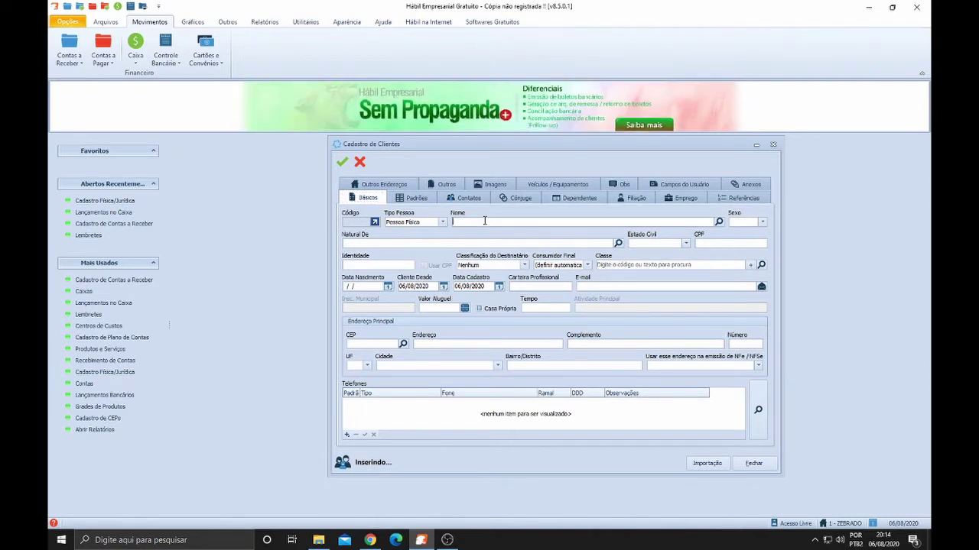
pyautogui.write('maria')
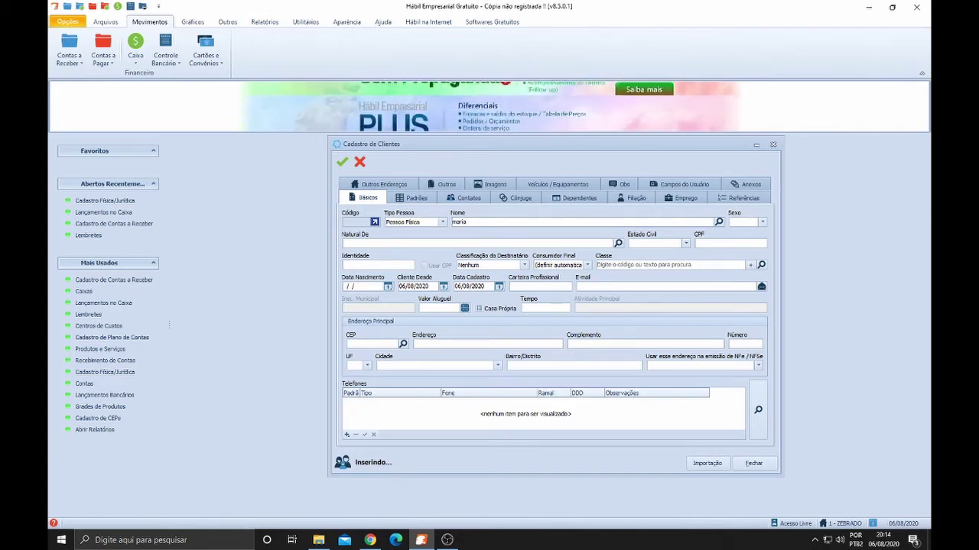
pyautogui.press('BackSpace')
pyautogui.press('BackSpace')
pyautogui.press('BackSpace')
pyautogui.press('BackSpace')
pyautogui.press('BackSpace')
pyautogui.press('BackSpace')
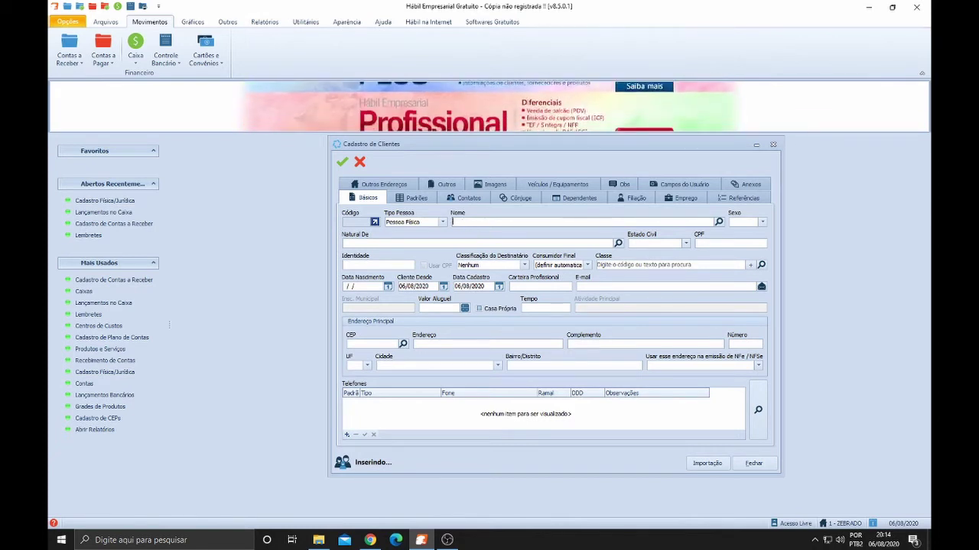
pyautogui.click(442, 222)
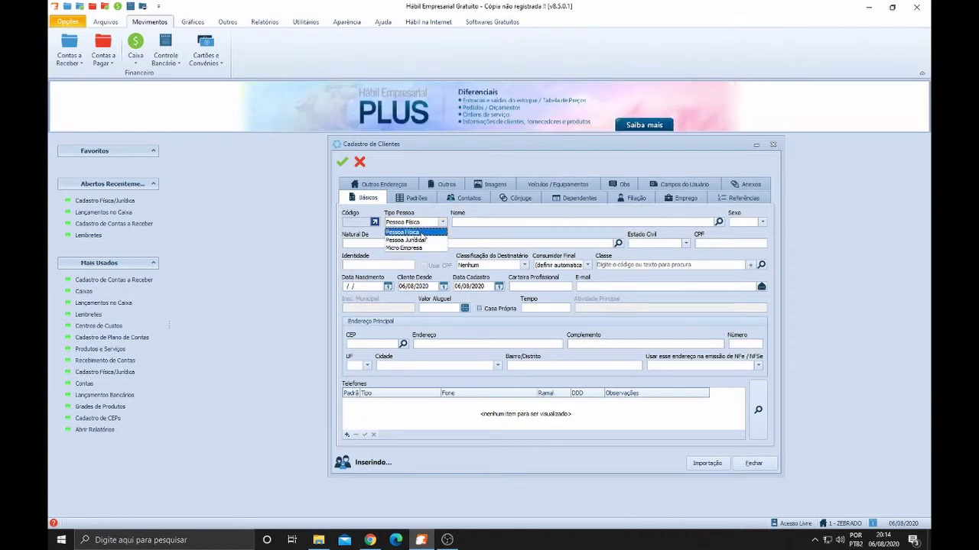
pyautogui.click(423, 233)
pyautogui.click(492, 220)
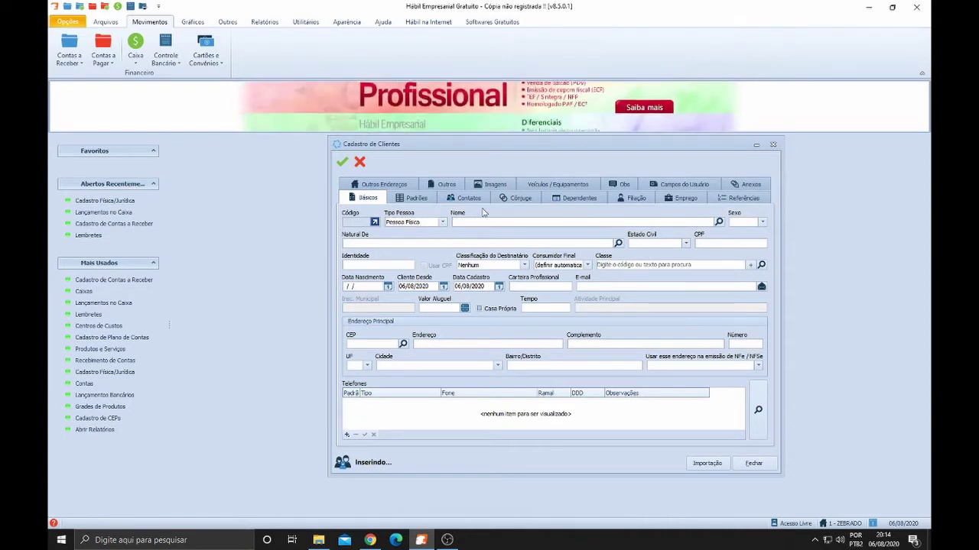
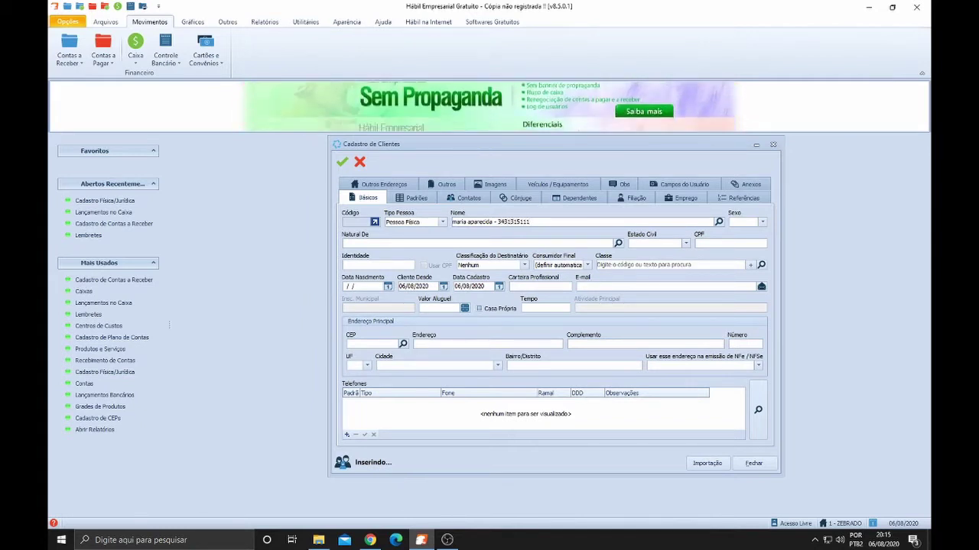
# Strip the phone digits and extra text from Nome, leaving only the client's name, and save
pyautogui.click(430, 343)
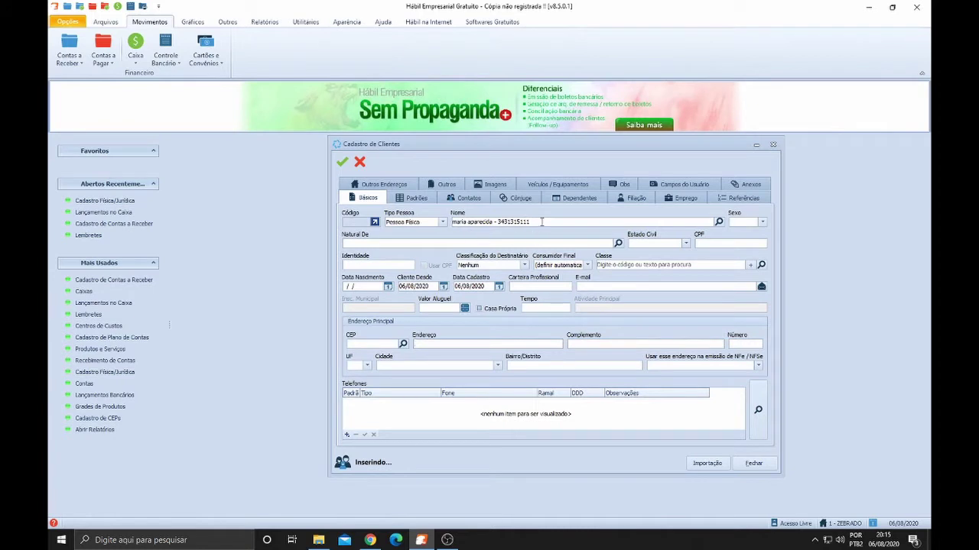
pyautogui.moveTo(541, 221); pyautogui.dragTo(497, 222)
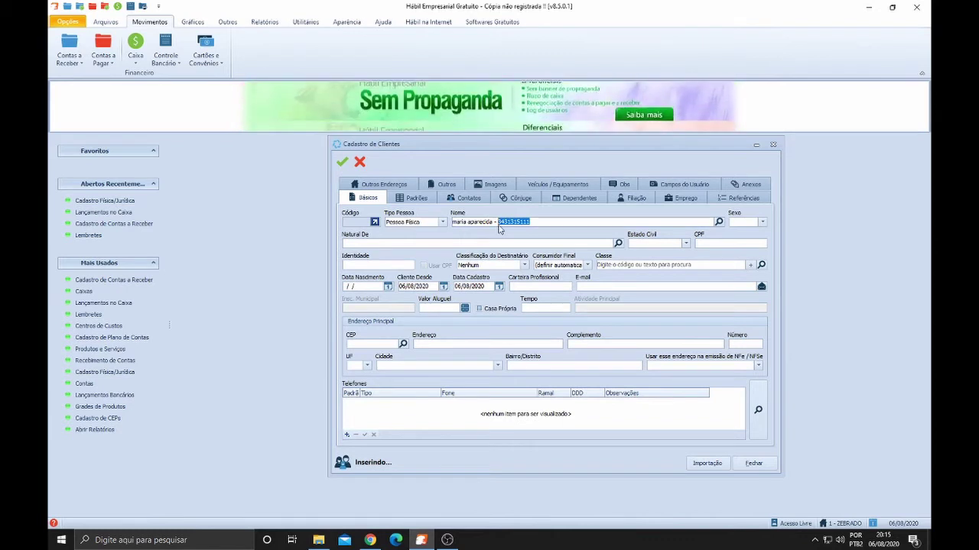
pyautogui.write('casa d')
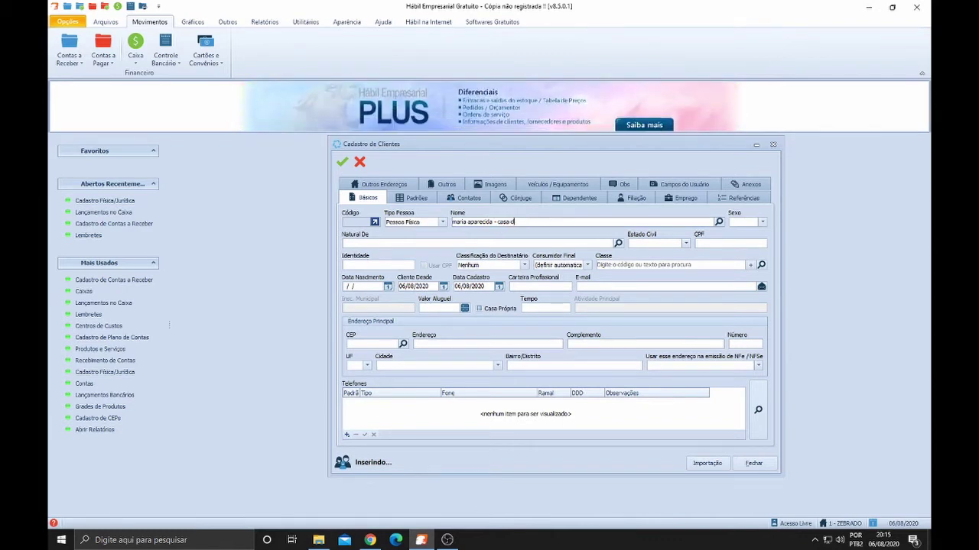
pyautogui.write('o doce')
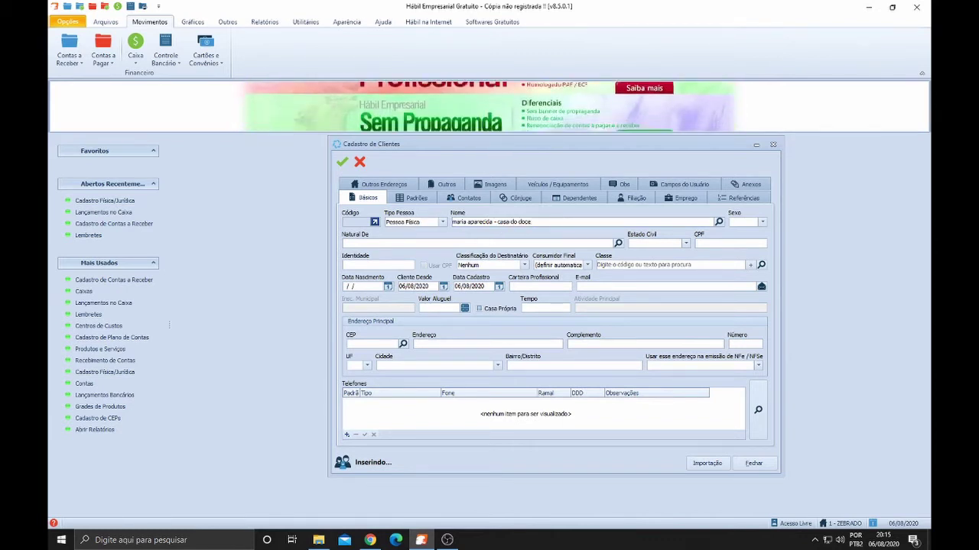
pyautogui.press('BackSpace')
pyautogui.press('BackSpace')
pyautogui.press('BackSpace')
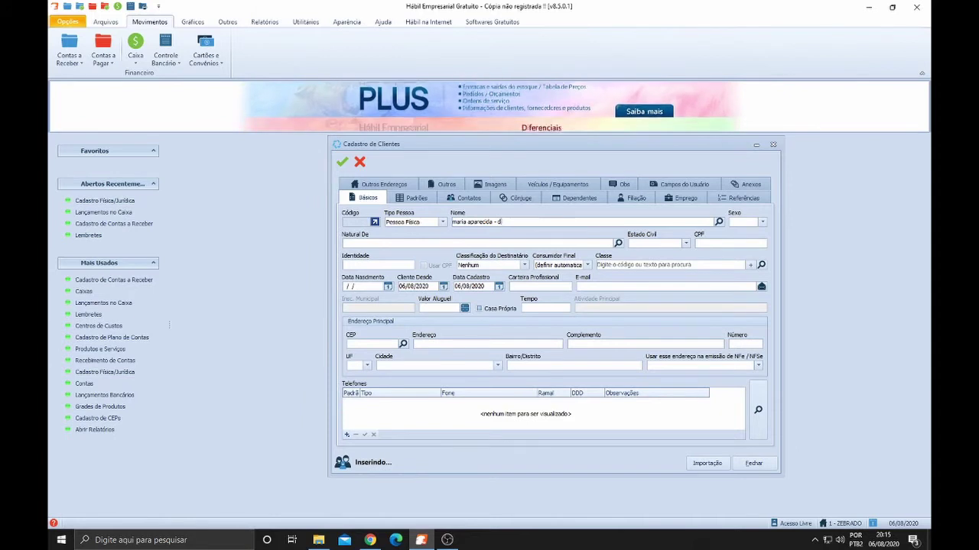
pyautogui.write('a p')
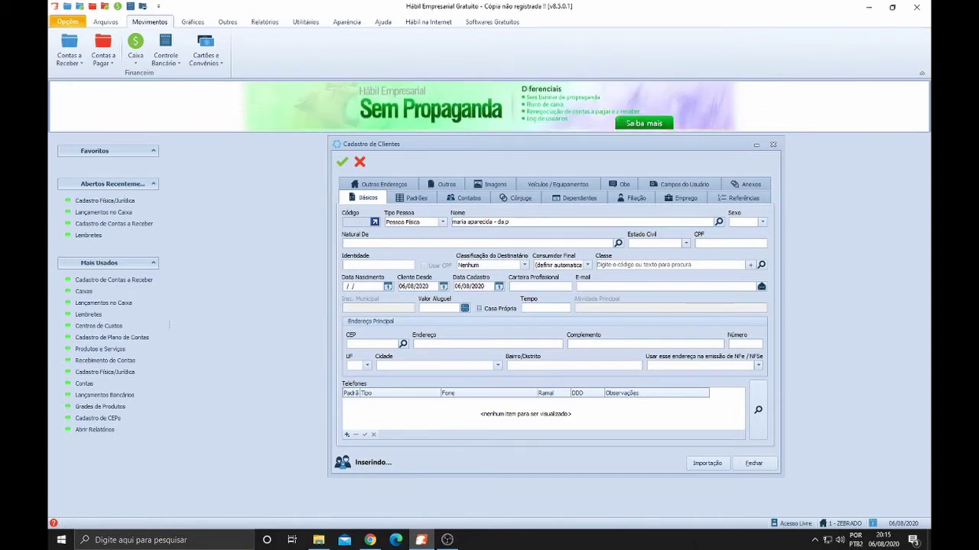
pyautogui.press('BackSpace')
pyautogui.press('BackSpace')
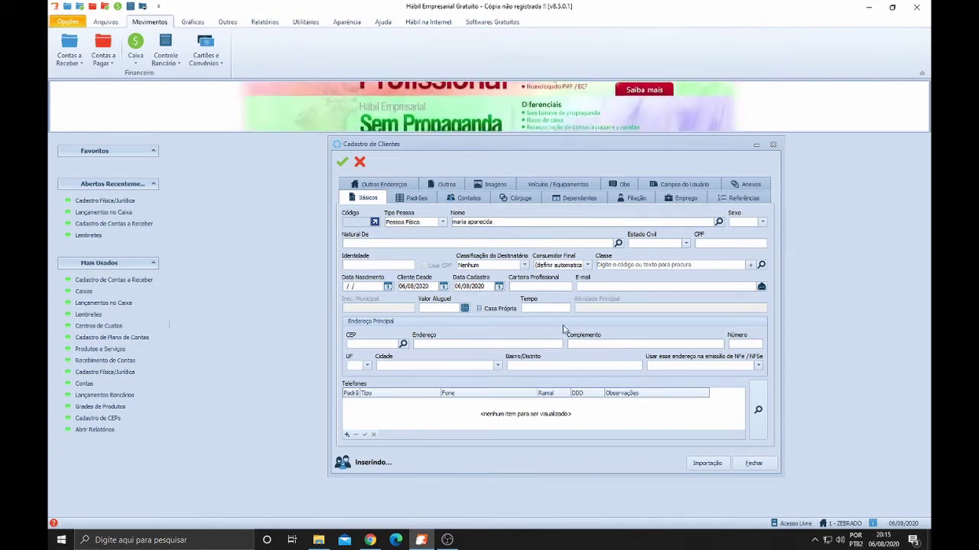
pyautogui.click(342, 163)
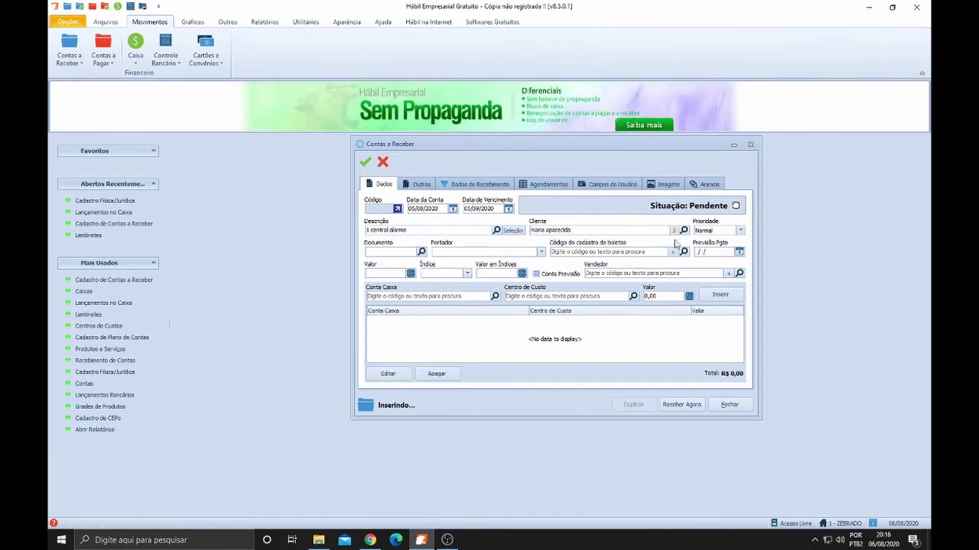
pyautogui.click(627, 230)
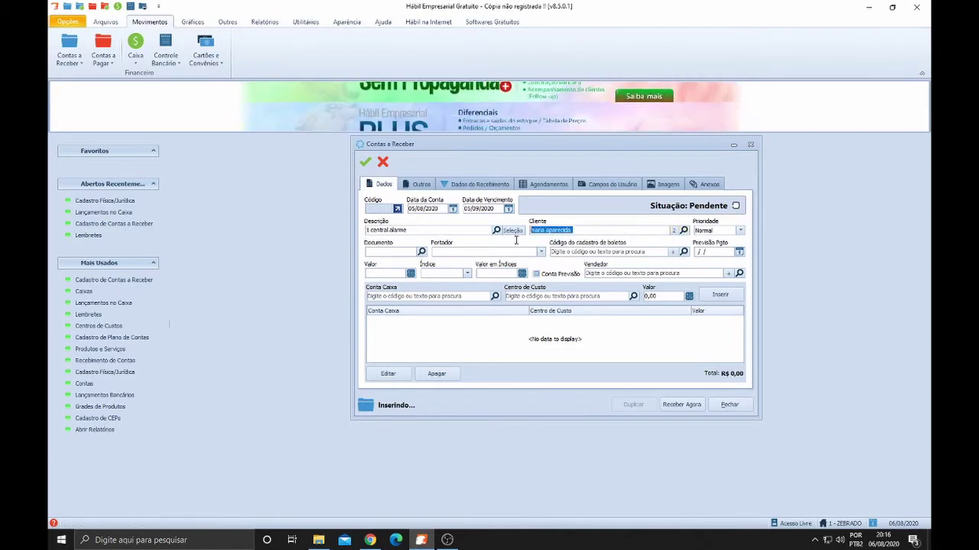
pyautogui.press('BackSpace')
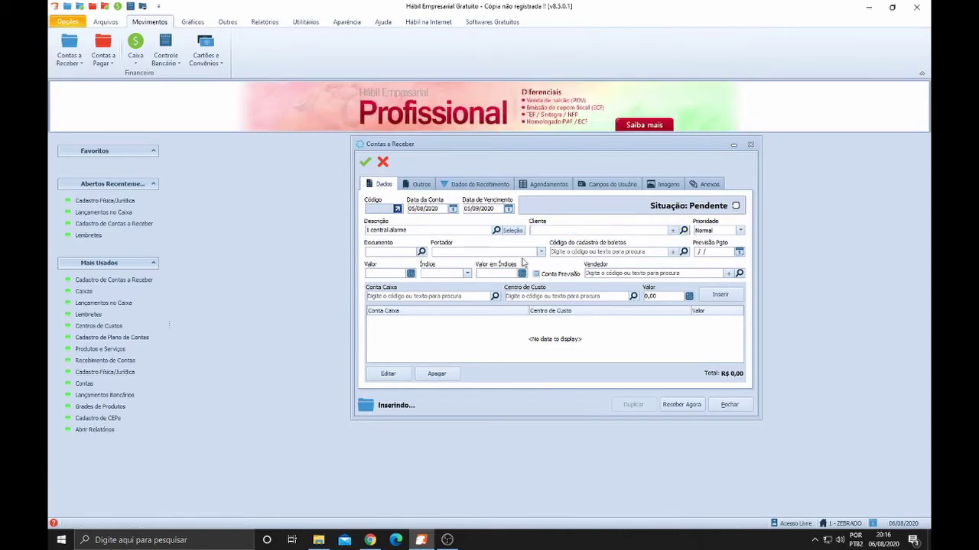
pyautogui.press('Tab')
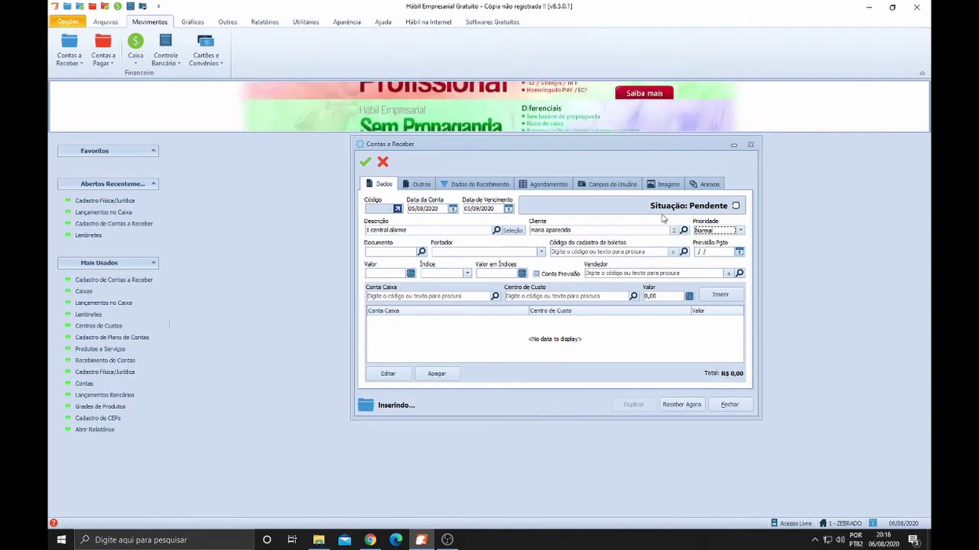
pyautogui.click(637, 230)
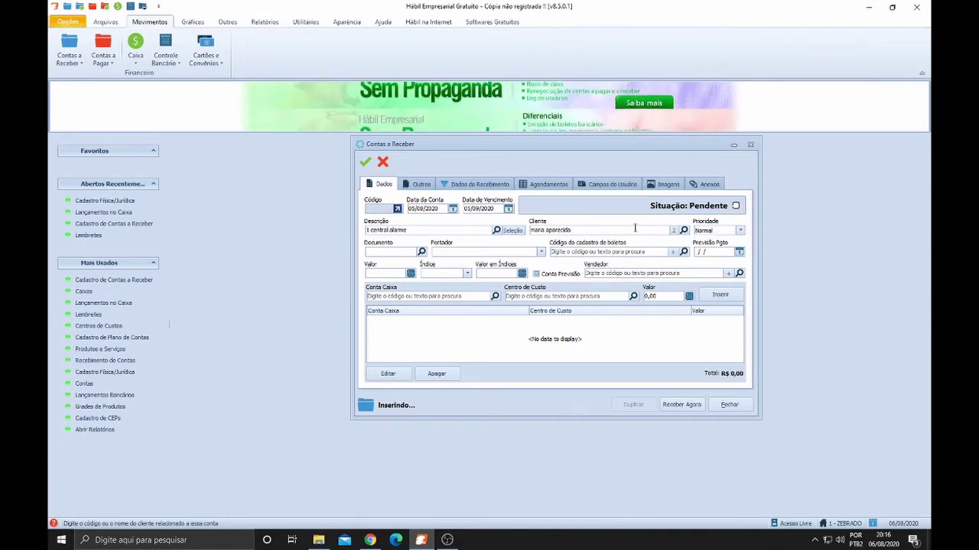
pyautogui.press('Tab')
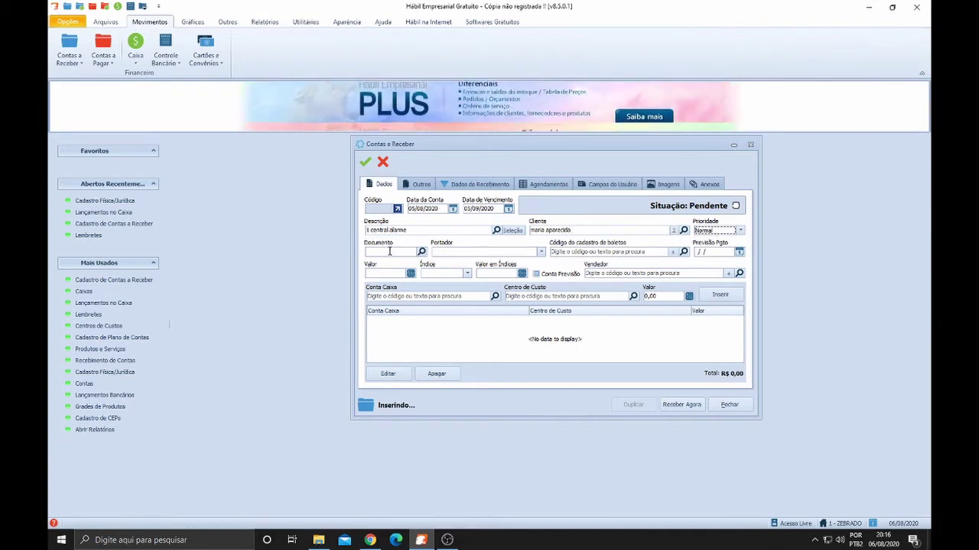
pyautogui.click(391, 252)
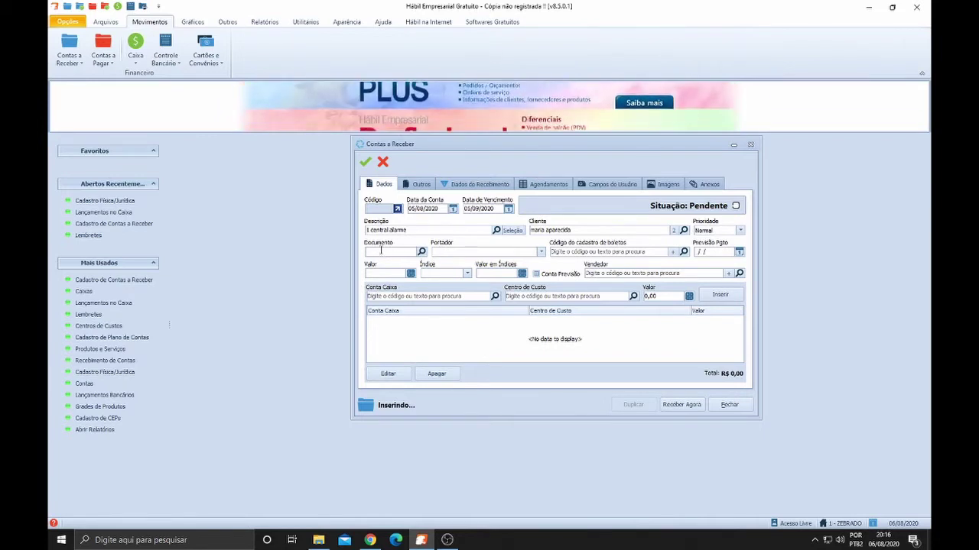
# Record document NF 141212, skip the boleto and Previsão Pgto fields, and enter 400 in Valor
pyautogui.write('OS 1234')
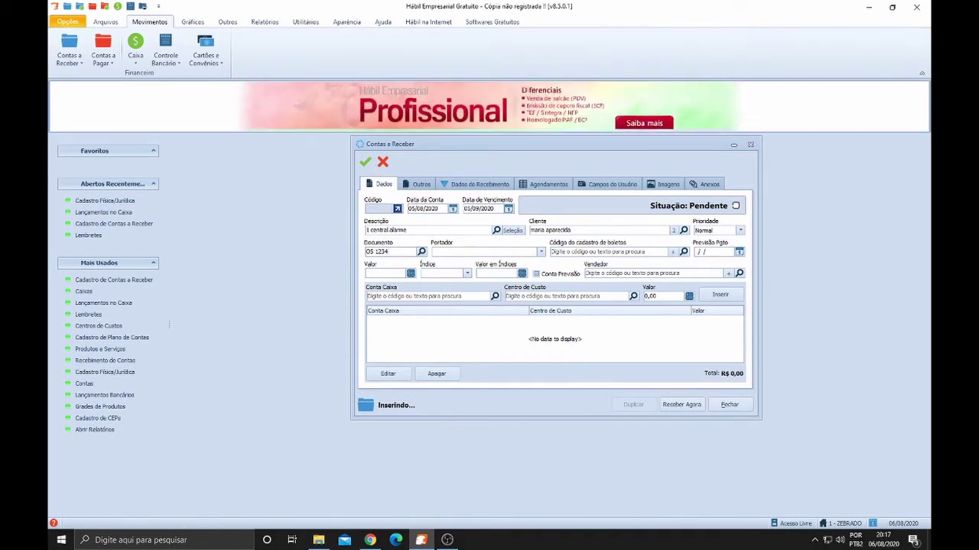
pyautogui.press('BackSpace')
pyautogui.press('BackSpace')
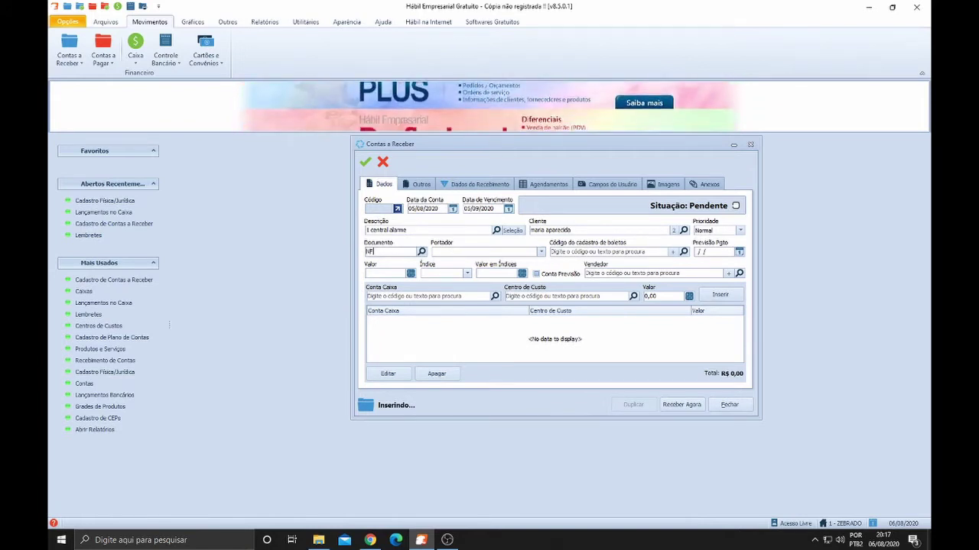
pyautogui.write('141212')
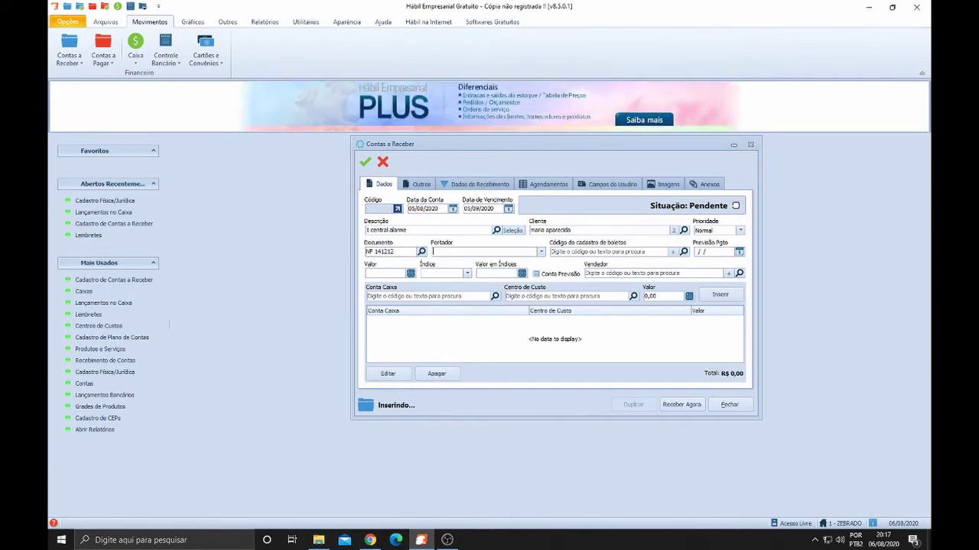
pyautogui.click(552, 252)
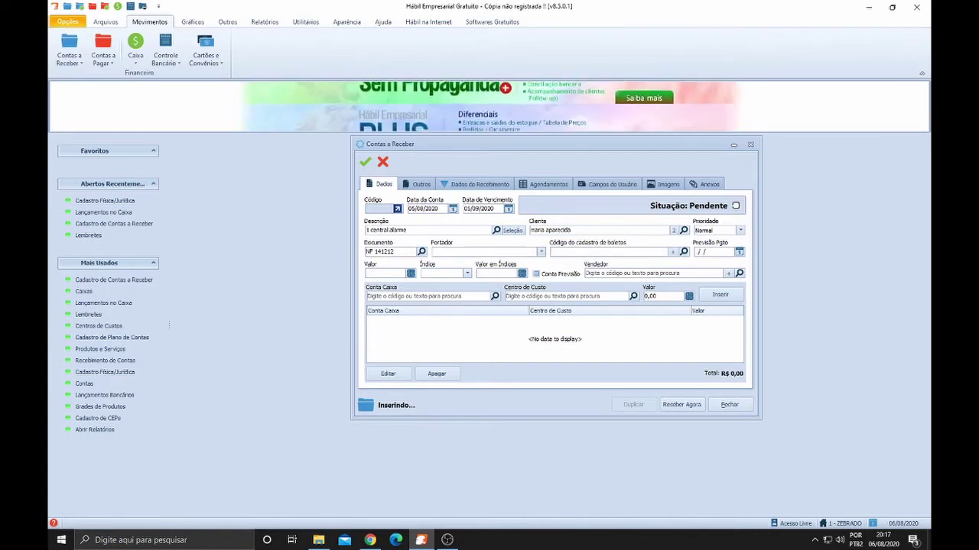
pyautogui.press('Tab')
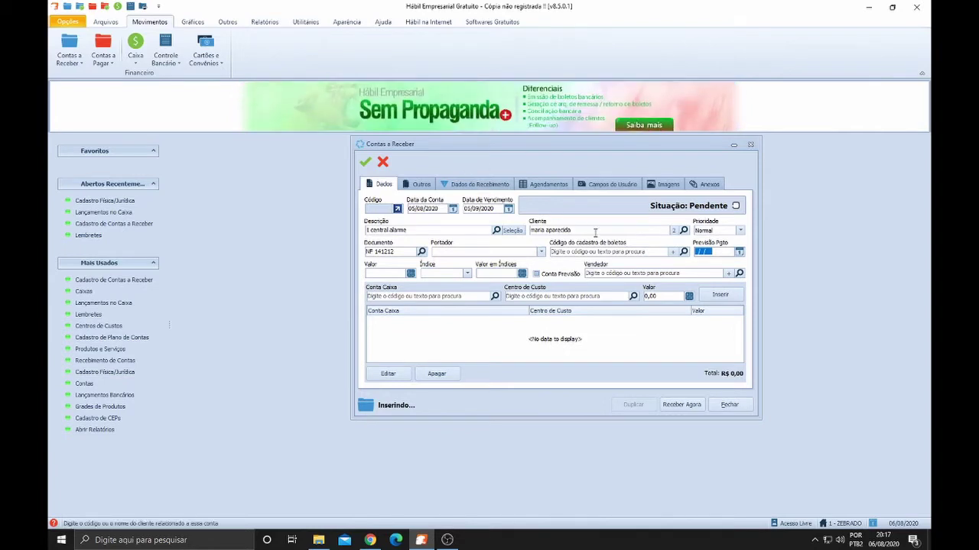
pyautogui.click(594, 251)
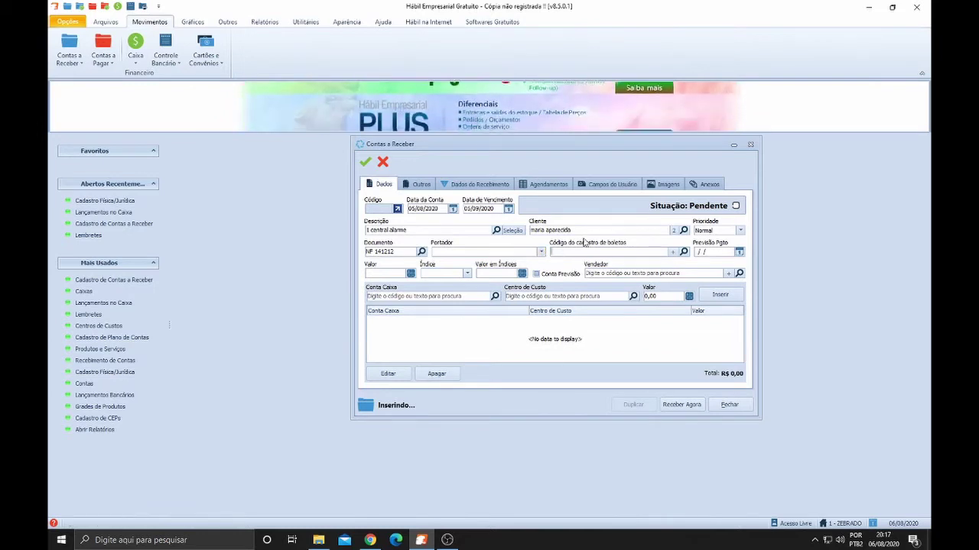
pyautogui.press('Tab')
pyautogui.click(371, 273)
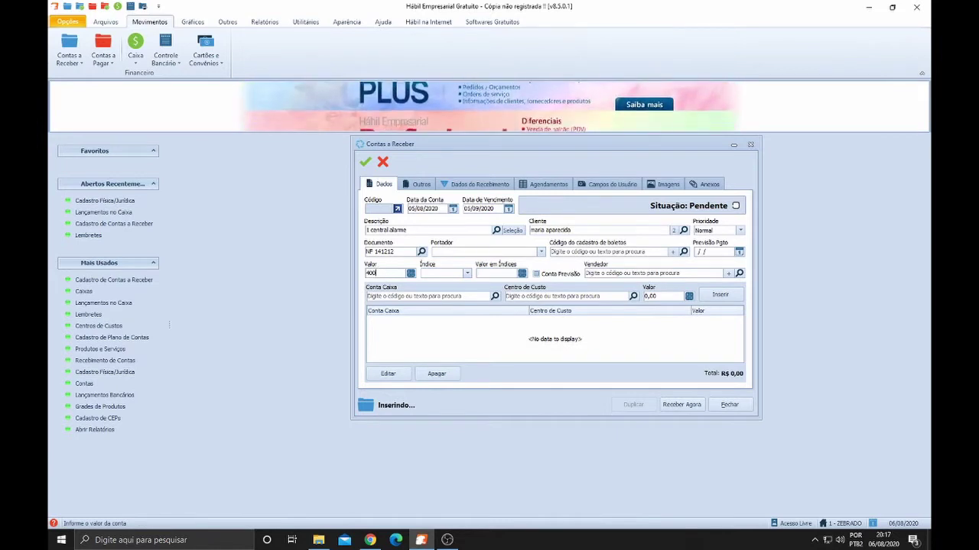
# Confirm Valor and Valor em Índices as 400,00, skipping Vendedor to reach Conta Caixa
pyautogui.press('Tab')
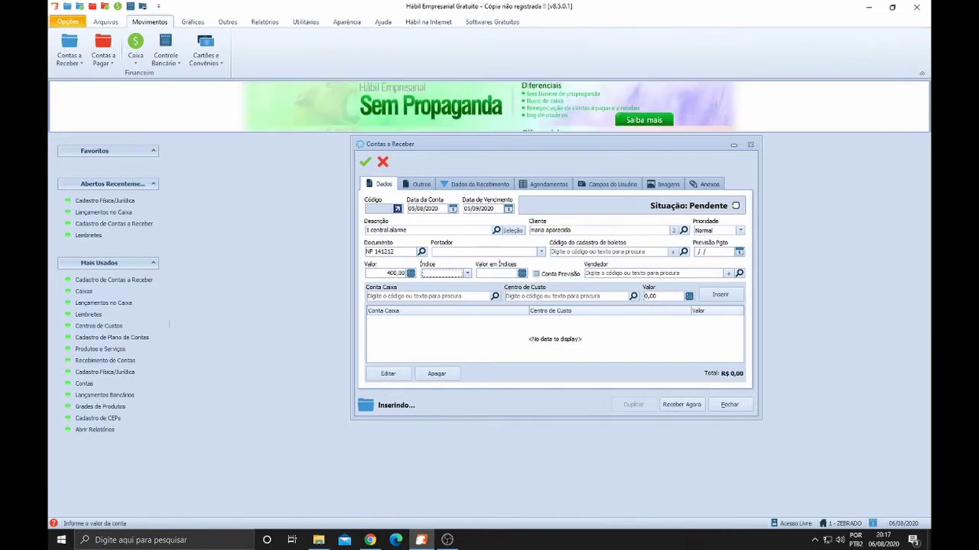
pyautogui.press('Tab')
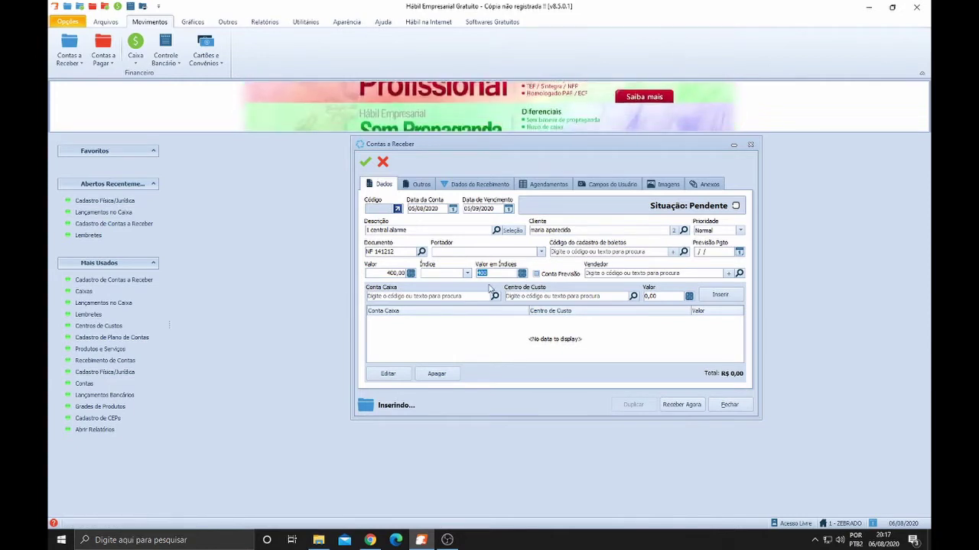
pyautogui.press('Tab')
pyautogui.press('Tab')
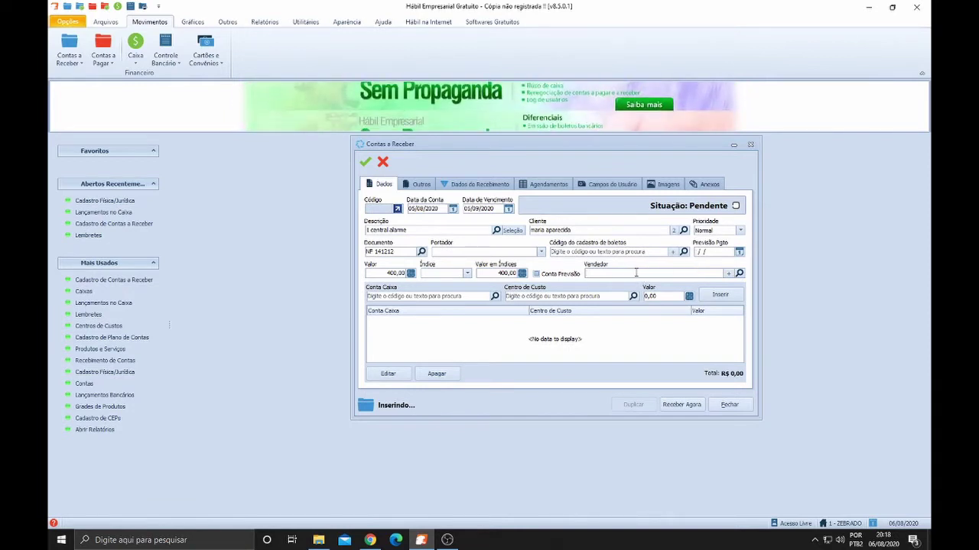
pyautogui.click(636, 273)
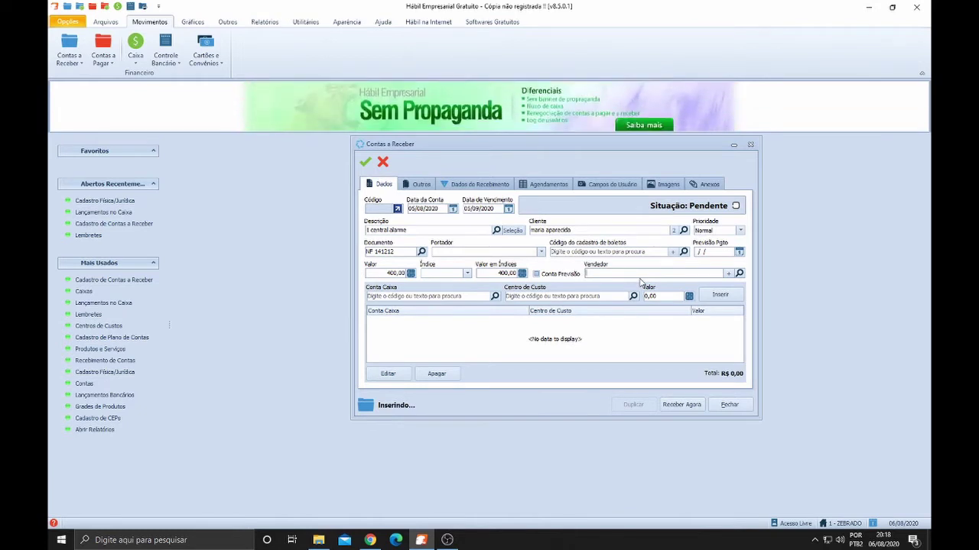
pyautogui.press('Tab')
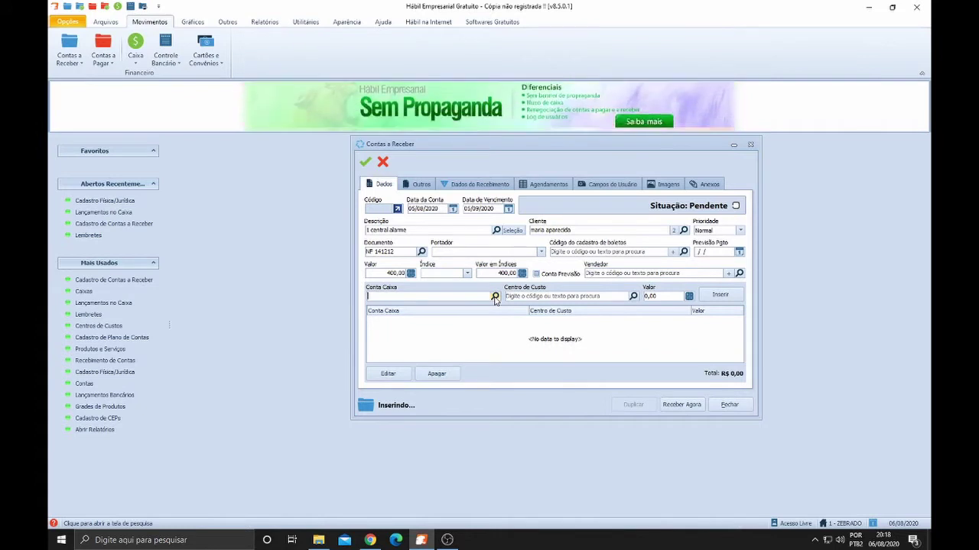
# In the chart of accounts, expand 1 - Entradas and 1.1 - Operacionais and select 1.1.01 - Vendas
pyautogui.click(494, 298)
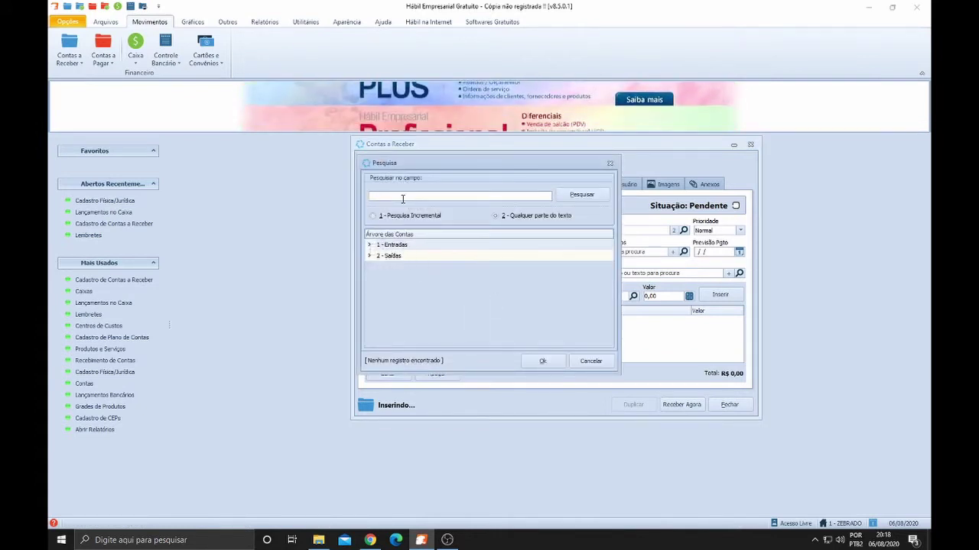
pyautogui.click(393, 257)
pyautogui.click(392, 246)
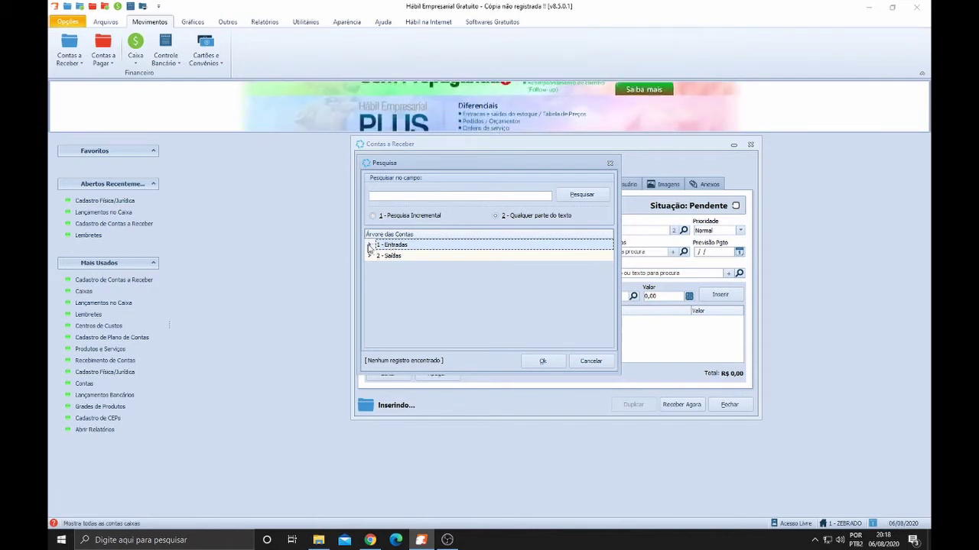
pyautogui.click(393, 258)
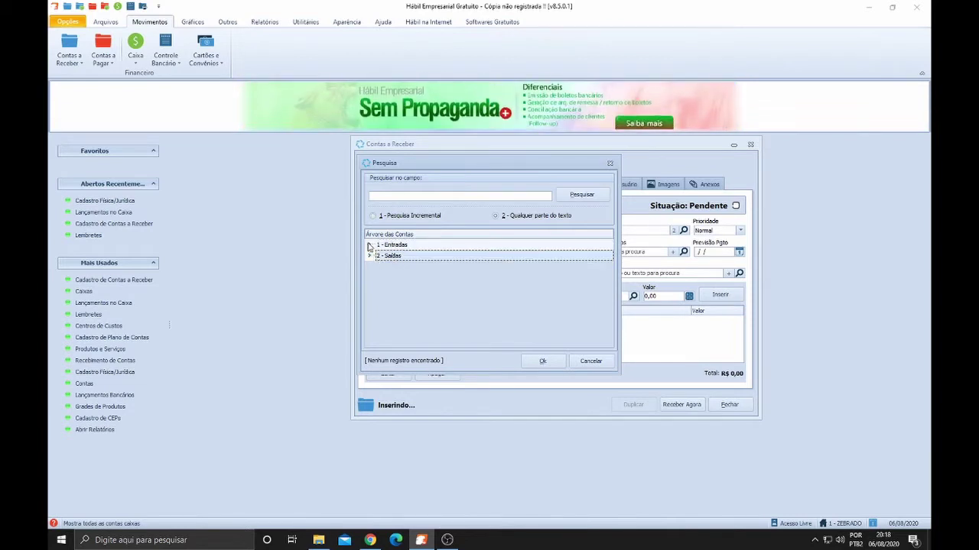
pyautogui.click(370, 246)
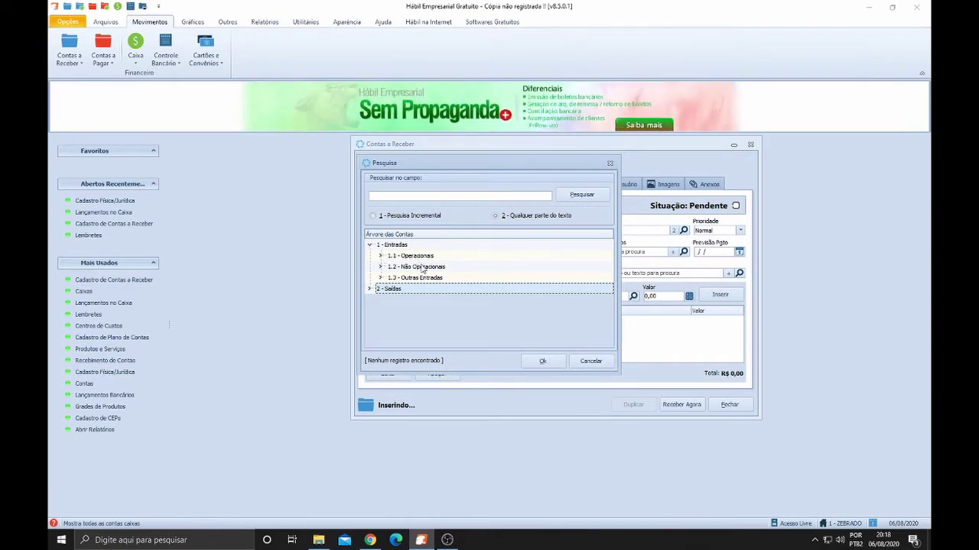
pyautogui.click(383, 257)
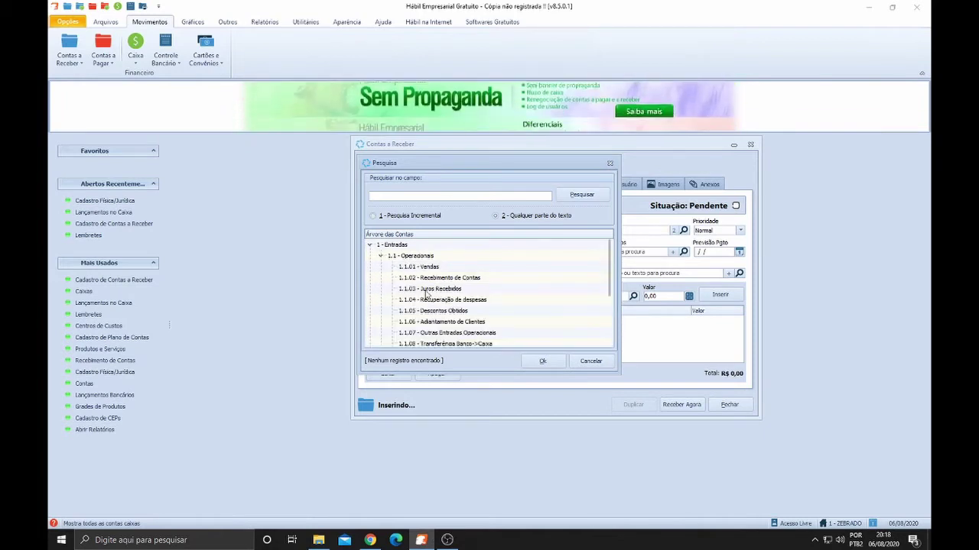
pyautogui.scroll(-1, 426, 292)
pyautogui.scroll(1, 426, 294)
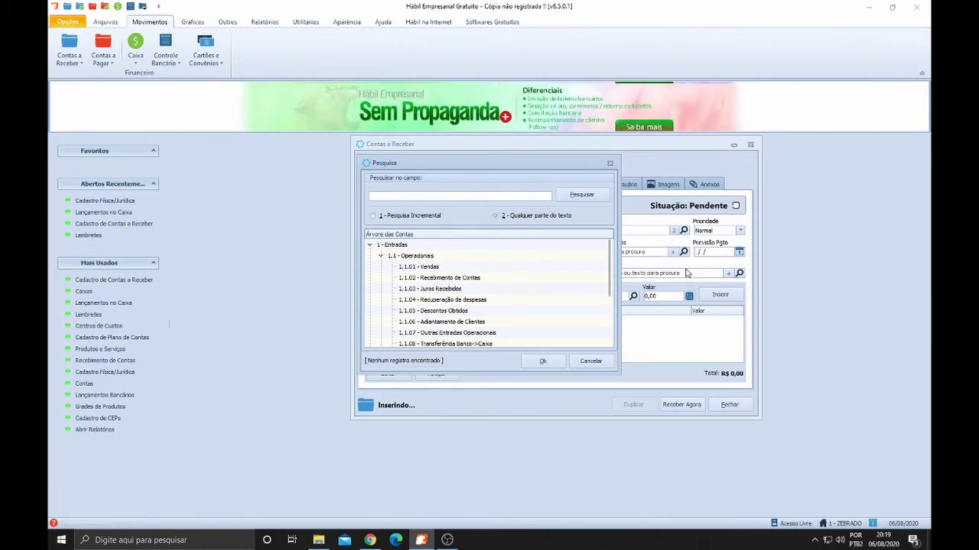
pyautogui.click(429, 268)
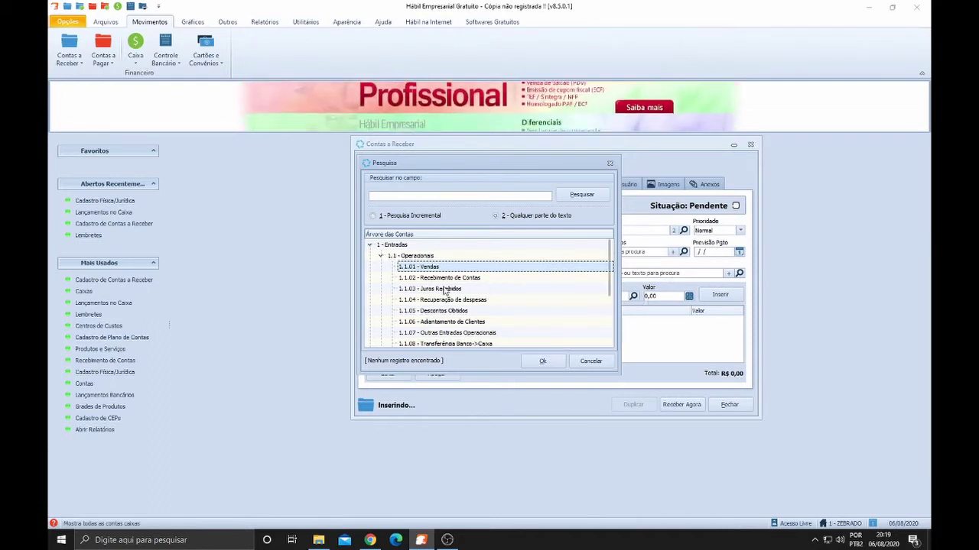
# Browse the 1.1 sub-accounts, including Vendas com Crédito de Cliente and Devolução ao Fornecedor
pyautogui.scroll(-1, 442, 280)
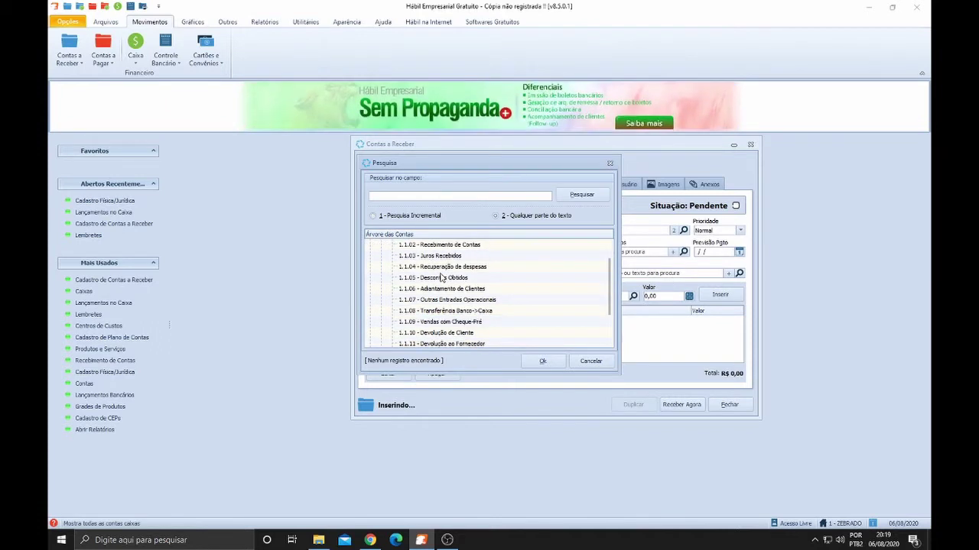
pyautogui.scroll(-1, 441, 279)
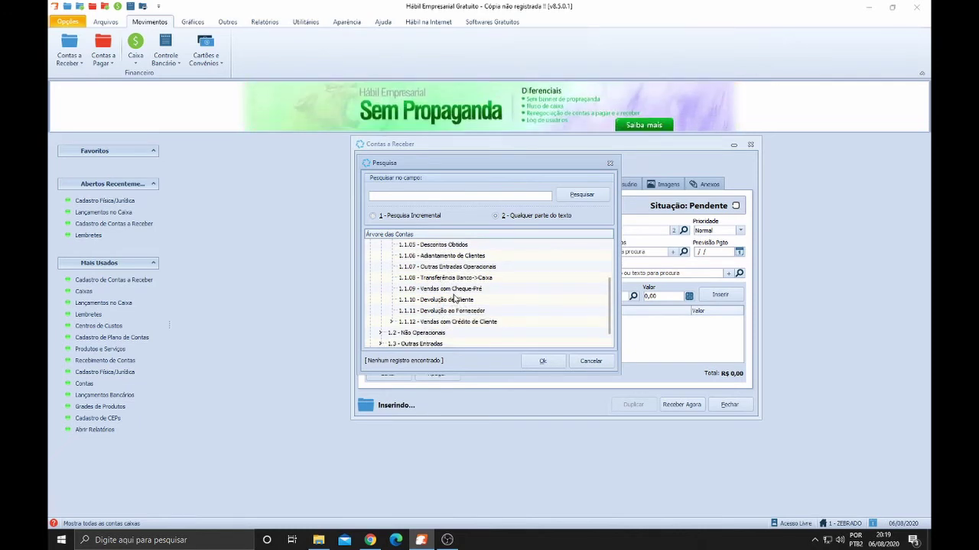
pyautogui.click(456, 291)
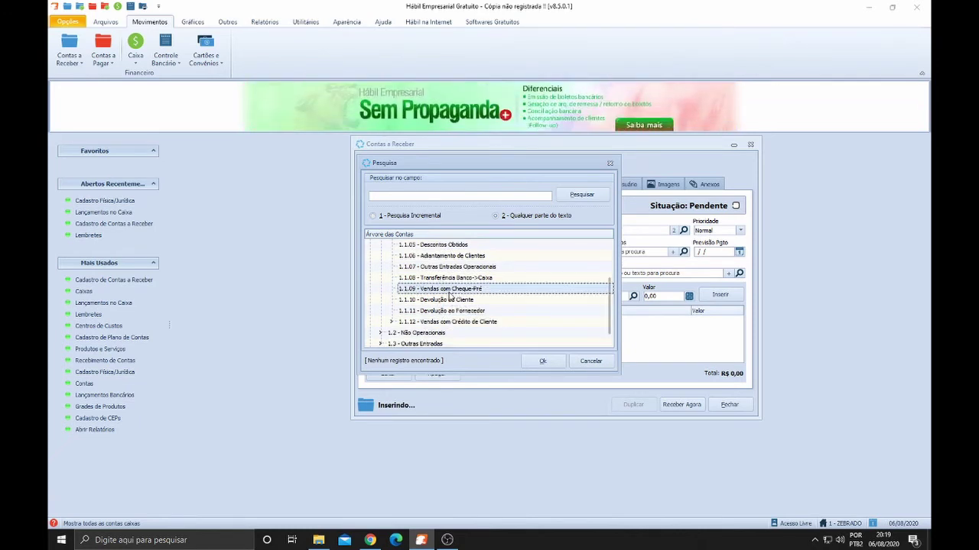
pyautogui.click(391, 322)
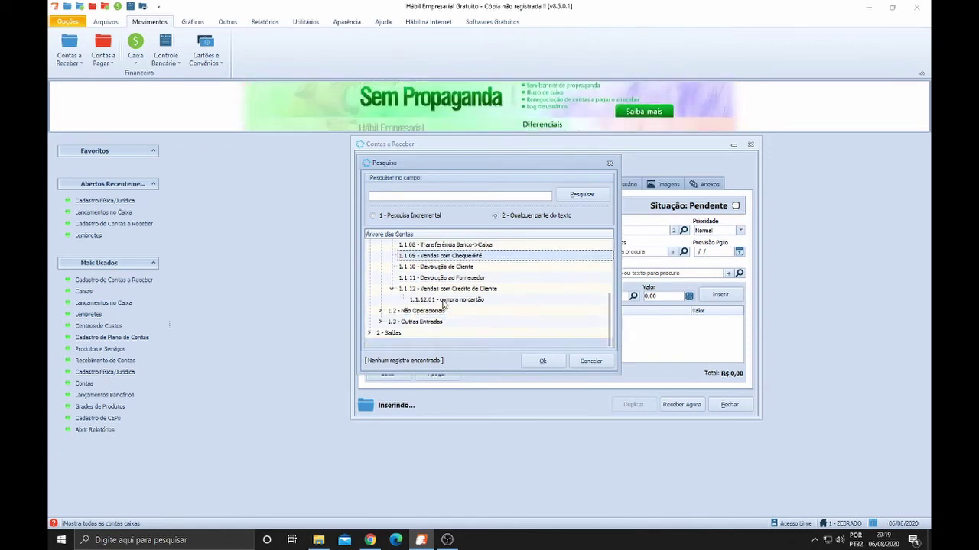
pyautogui.click(445, 301)
pyautogui.click(446, 290)
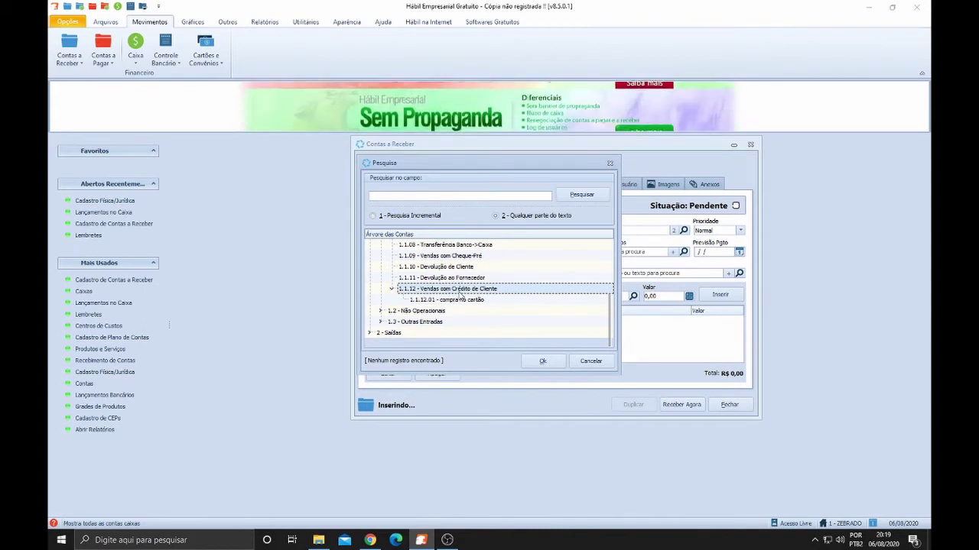
pyautogui.scroll(2, 441, 283)
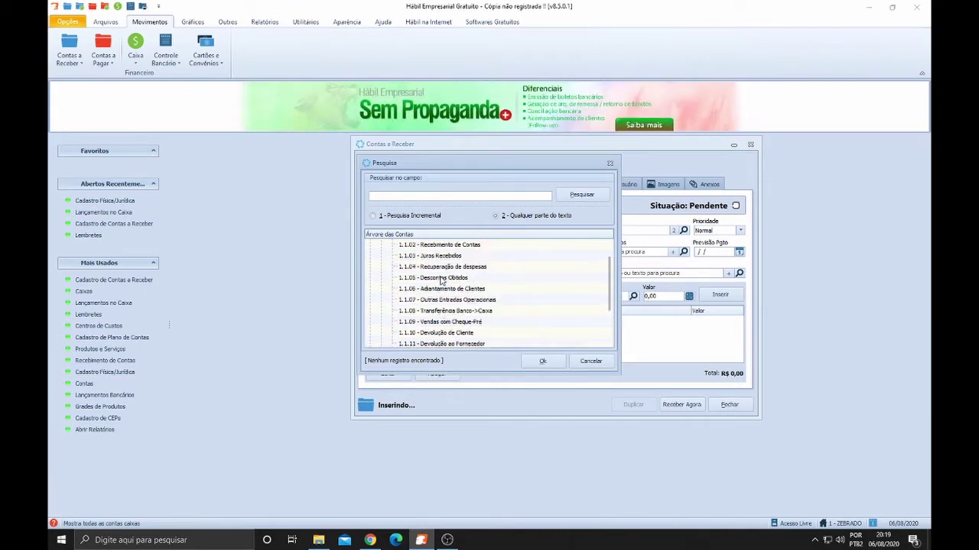
pyautogui.scroll(-1, 441, 282)
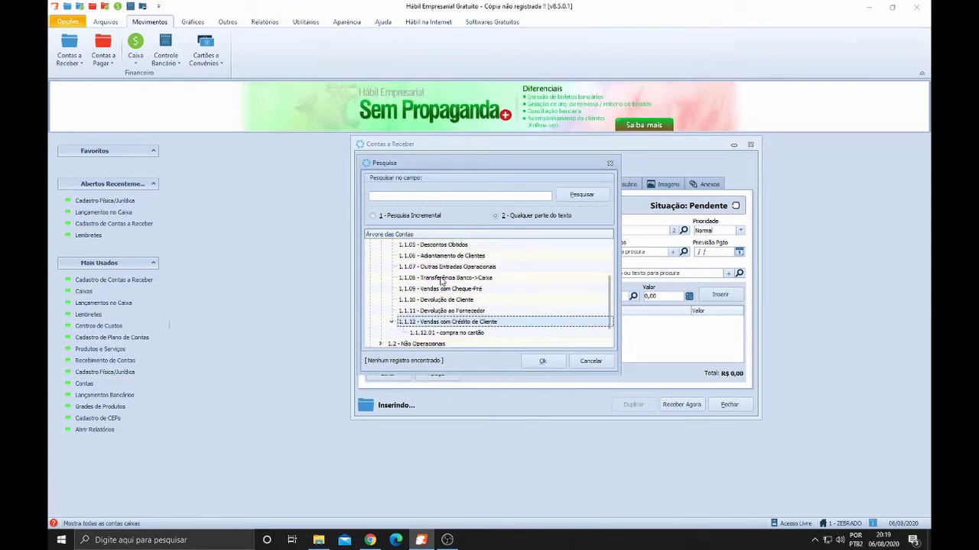
pyautogui.click(405, 314)
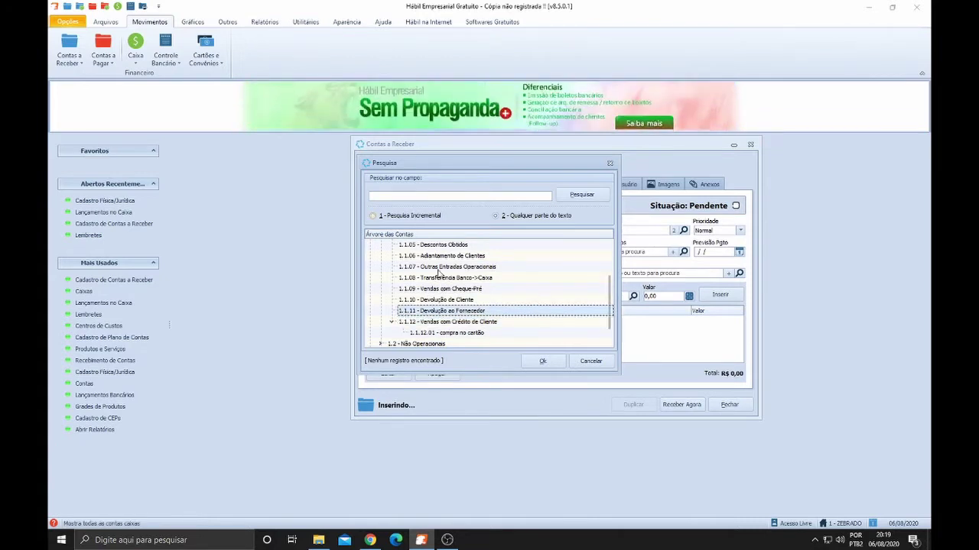
# Select 1.1.09 - Vendas com Cheque-Pré and confirm it as the cash account
pyautogui.scroll(2, 439, 273)
pyautogui.scroll(-2, 437, 269)
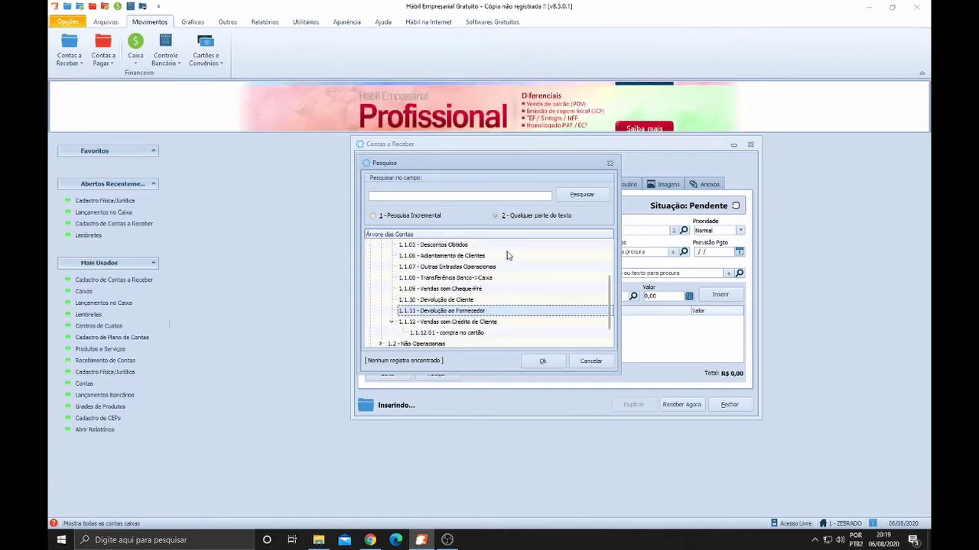
pyautogui.scroll(-1, 502, 266)
pyautogui.scroll(1, 454, 269)
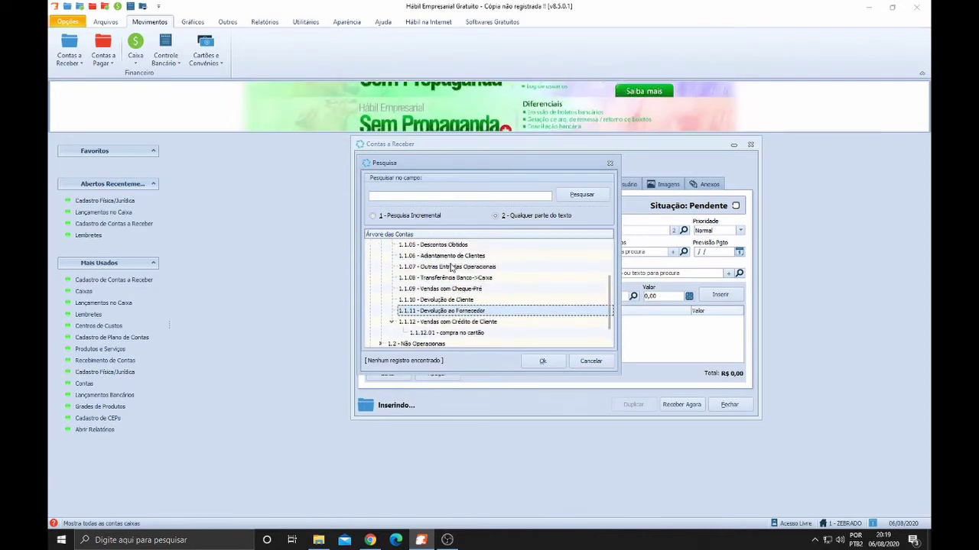
pyautogui.click(436, 333)
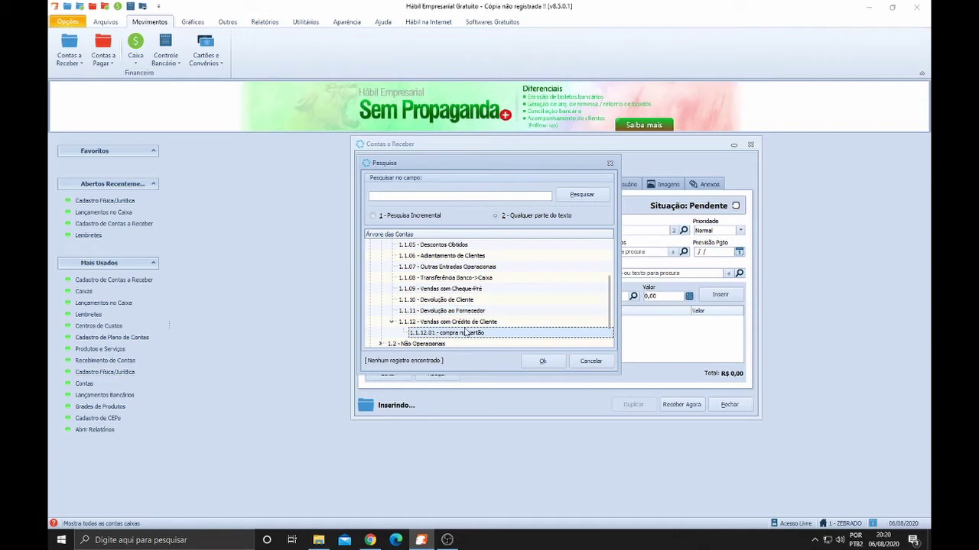
pyautogui.click(446, 290)
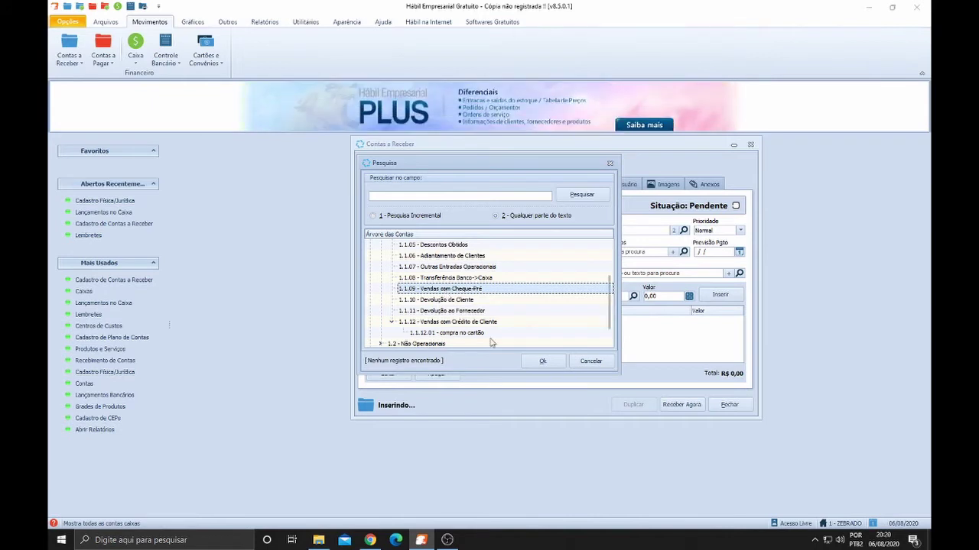
pyautogui.click(542, 360)
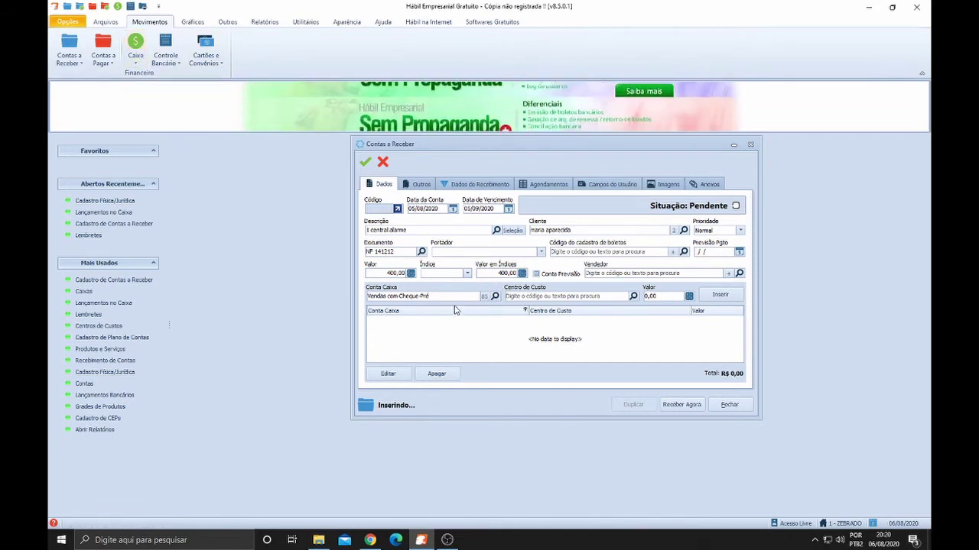
# Add a 400 allocation row for Vendas com Cheque-Pré, bringing the total to R$ 400,00
pyautogui.click(662, 297)
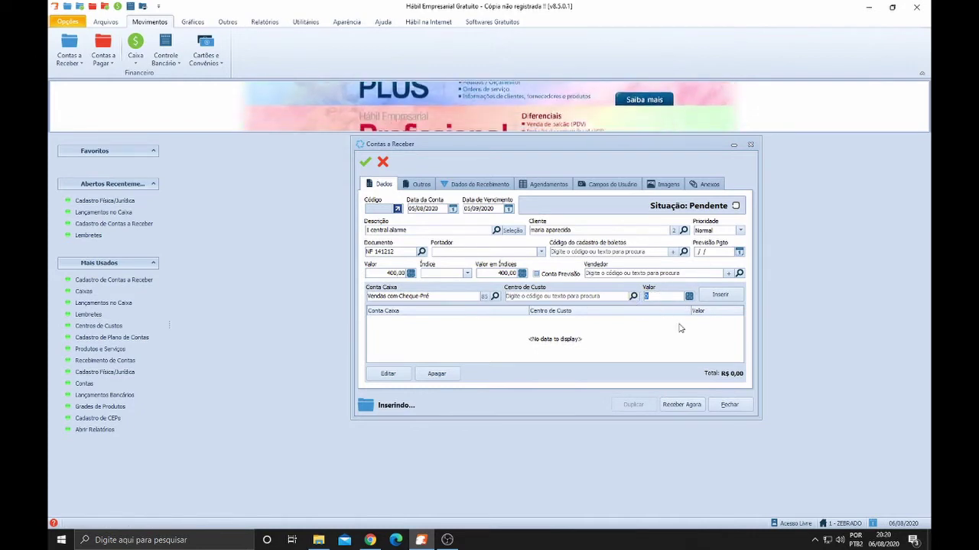
pyautogui.write('400')
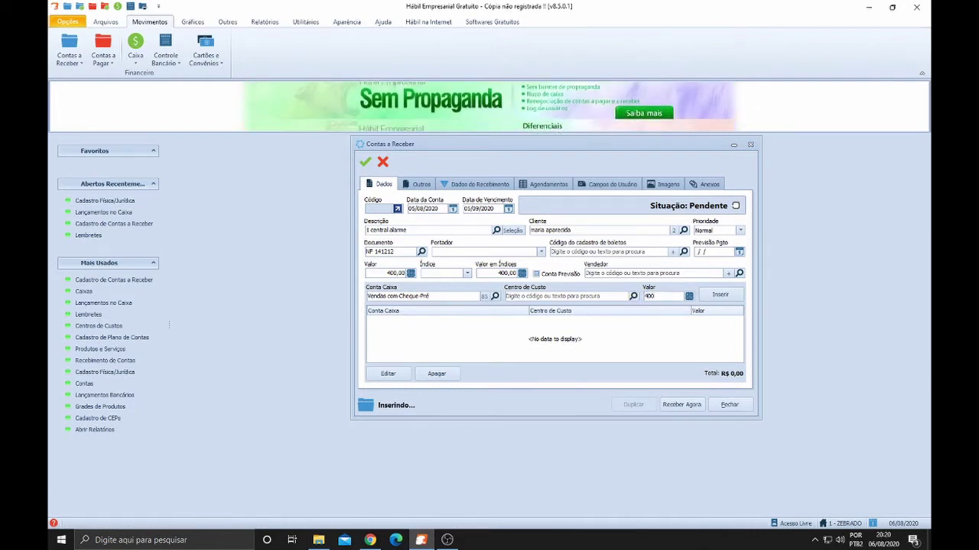
pyautogui.click(719, 295)
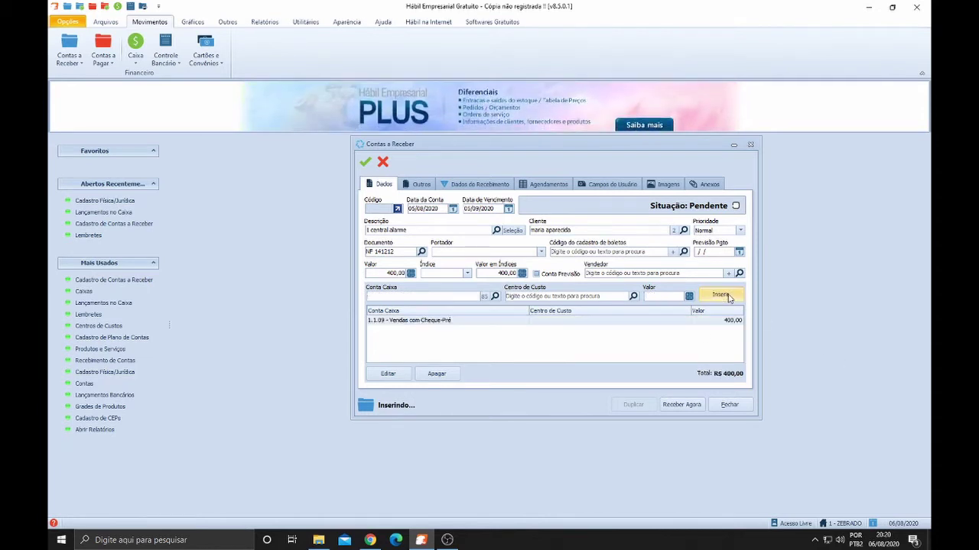
pyautogui.click(440, 321)
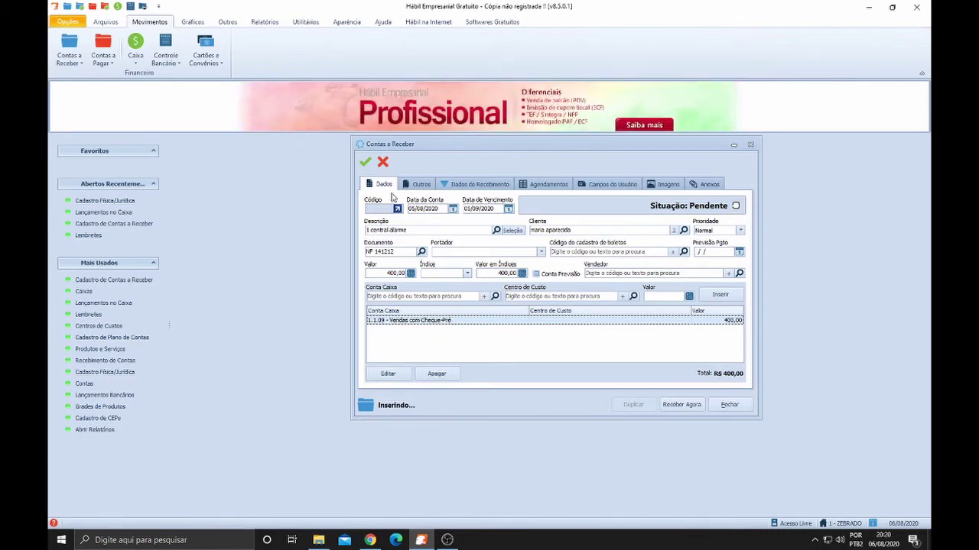
# Save the 1 central alarme receivable, then close the duplication window without creating installments
pyautogui.click(366, 162)
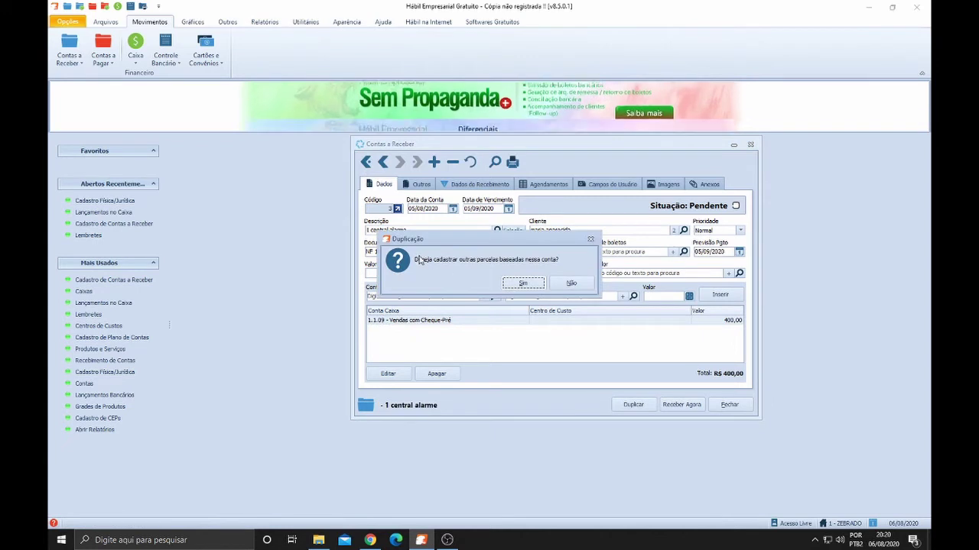
pyautogui.click(523, 283)
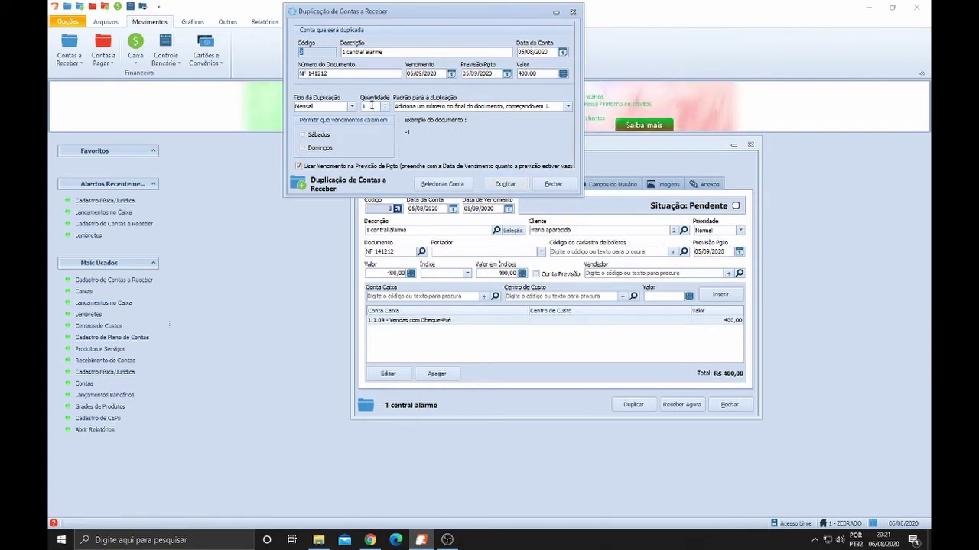
pyautogui.click(372, 106)
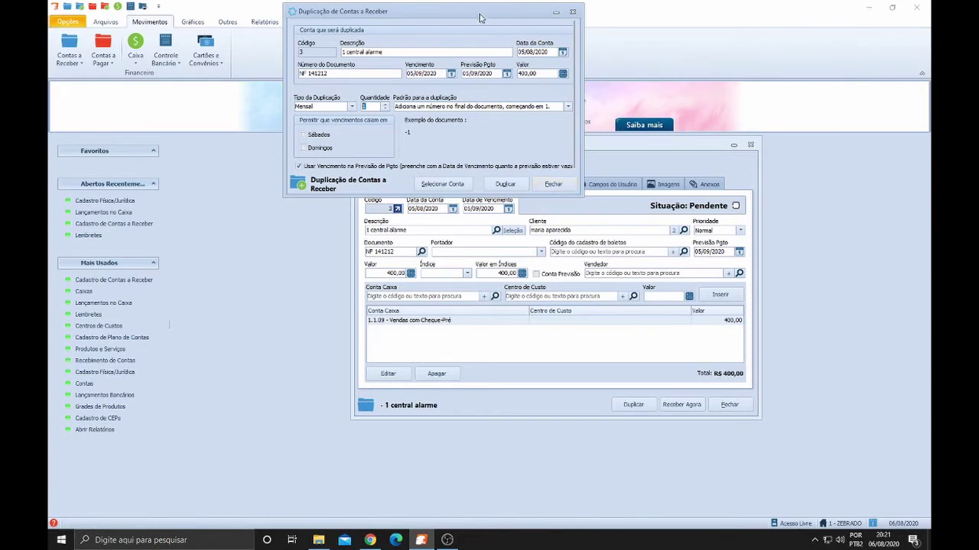
pyautogui.moveTo(478, 12); pyautogui.dragTo(488, 61)
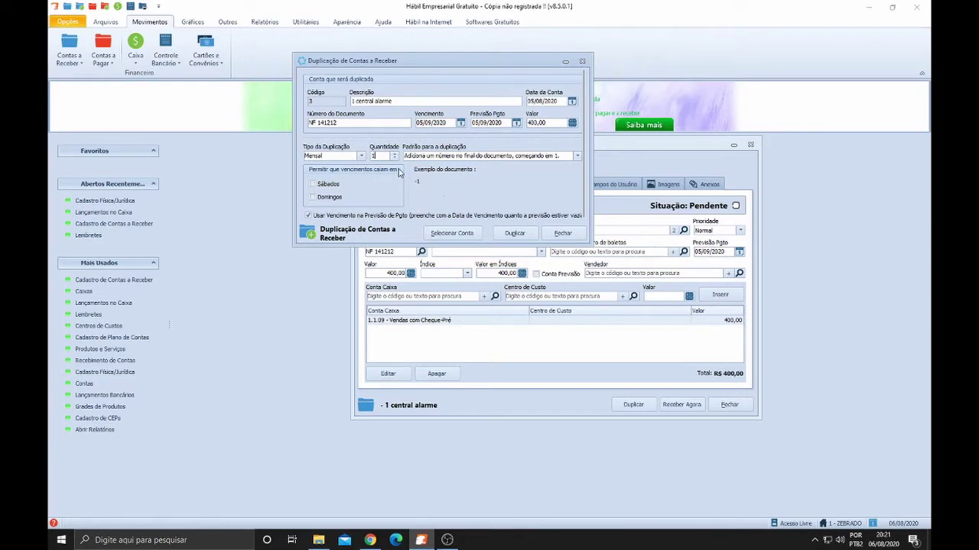
pyautogui.click(573, 237)
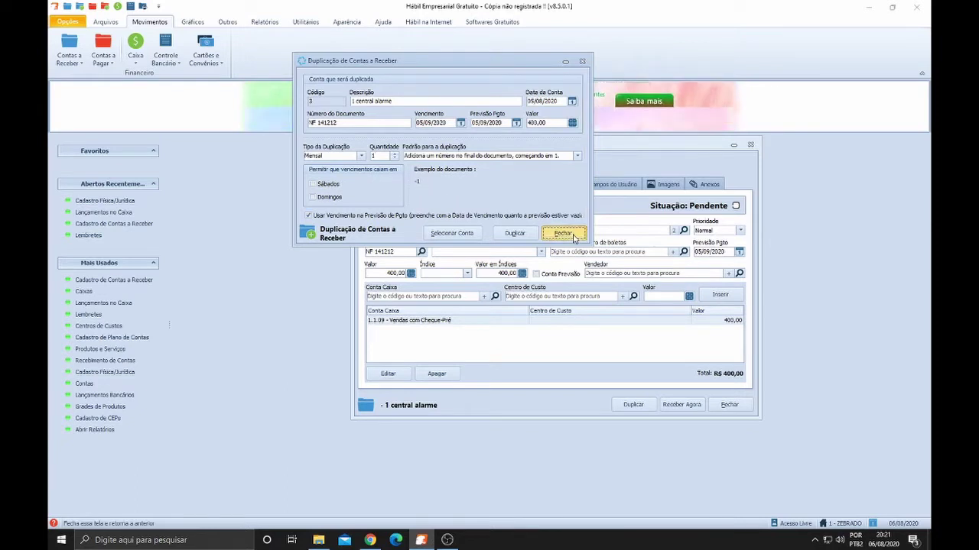
# Select the Vendas com Cheque-Pré allocation row and start a new receivable record
pyautogui.click(727, 322)
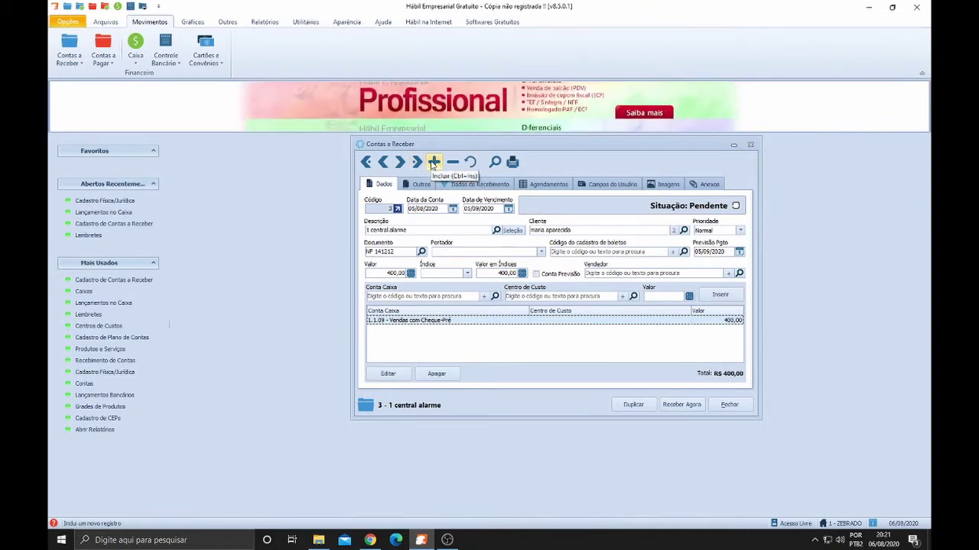
pyautogui.click(432, 162)
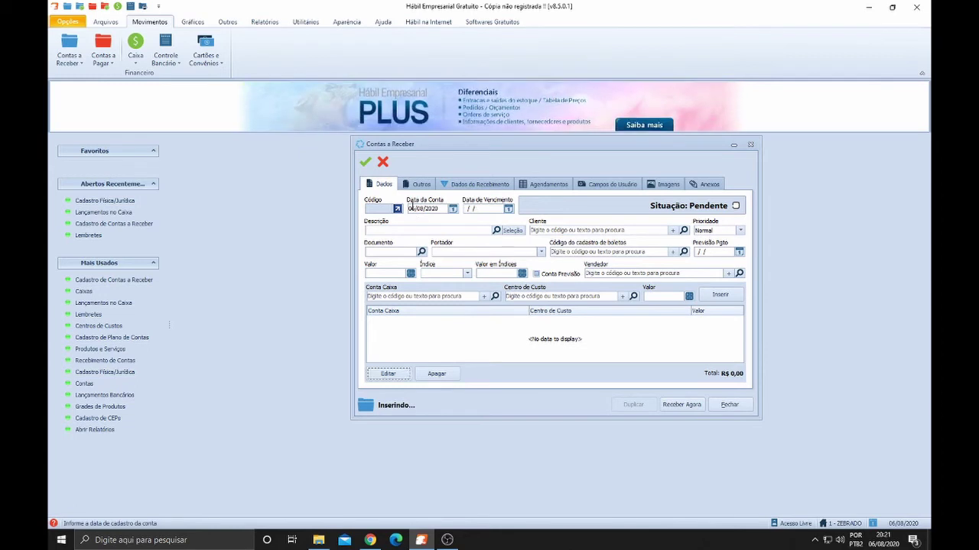
# Enter due date 07/08/2020 and check the 06/08/2020 account date
pyautogui.click(466, 210)
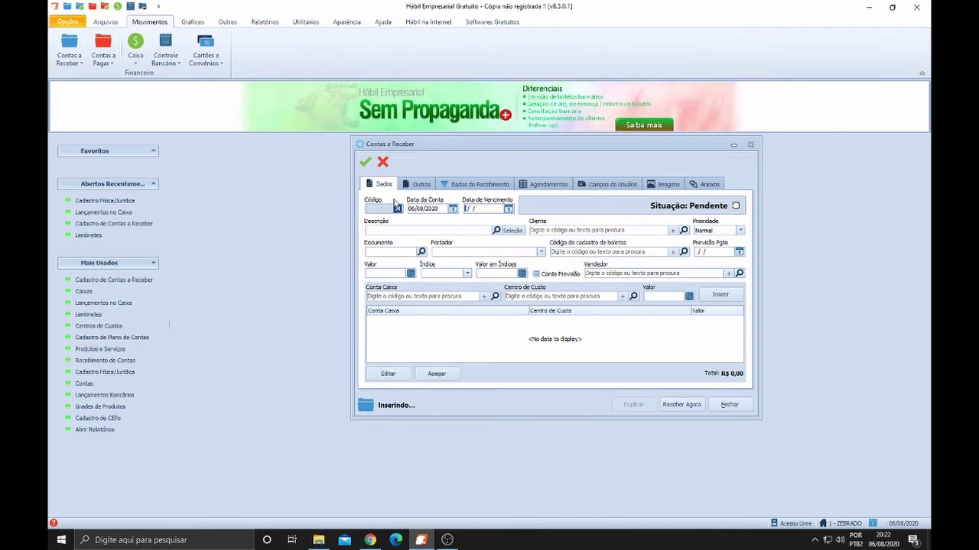
pyautogui.click(409, 208)
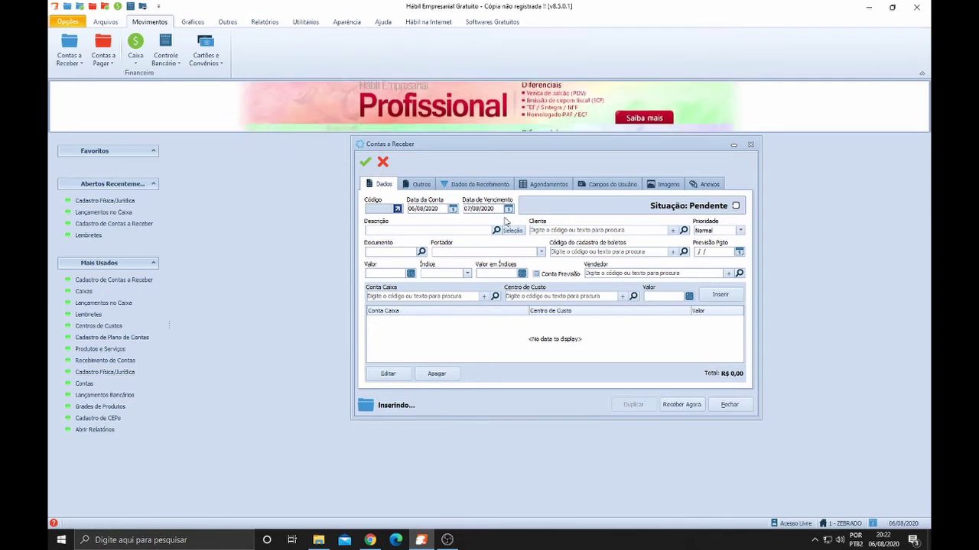
# Correct the receivable's due date to 06/10/2020
pyautogui.press('BackSpace')
pyautogui.press('BackSpace')
pyautogui.press('BackSpace')
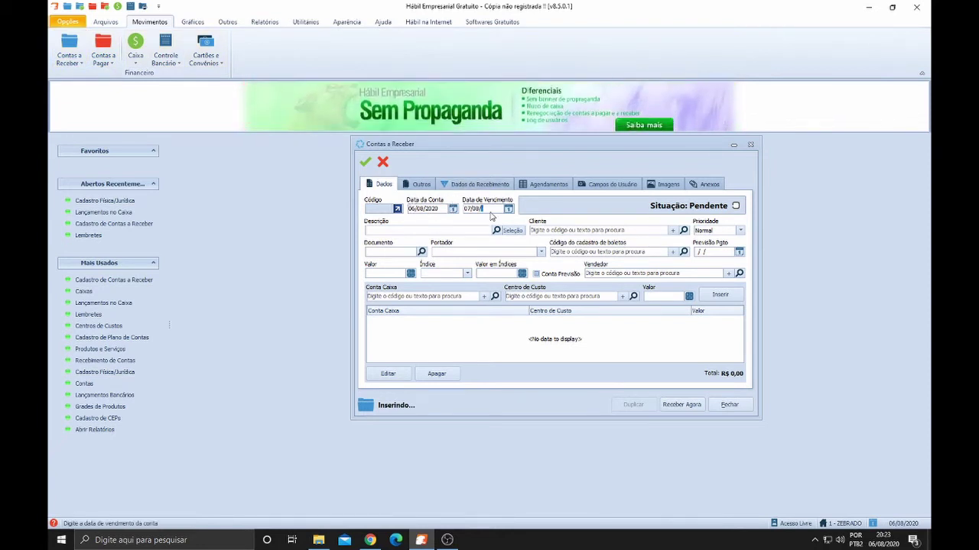
pyautogui.press('BackSpace')
pyautogui.press('BackSpace')
pyautogui.press('BackSpace')
pyautogui.press('BackSpace')
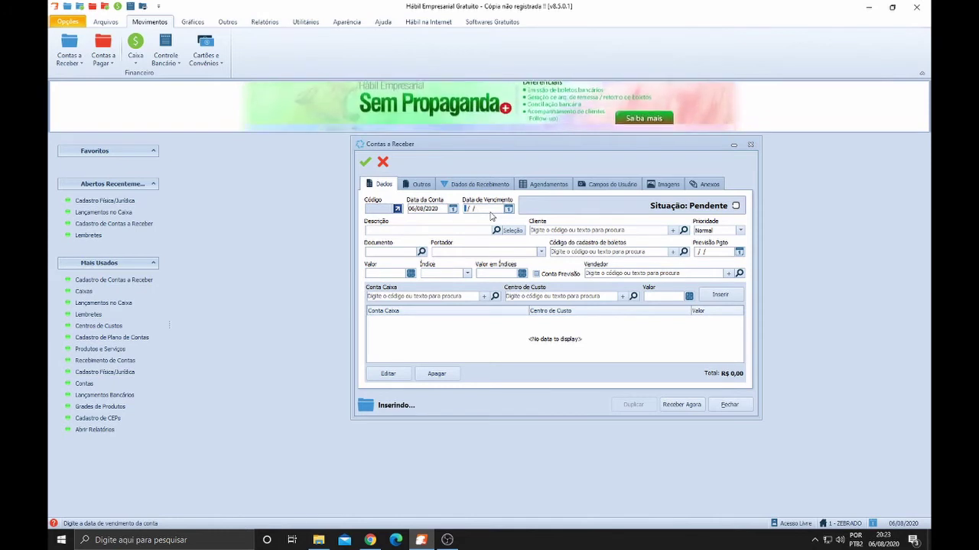
pyautogui.write('0')
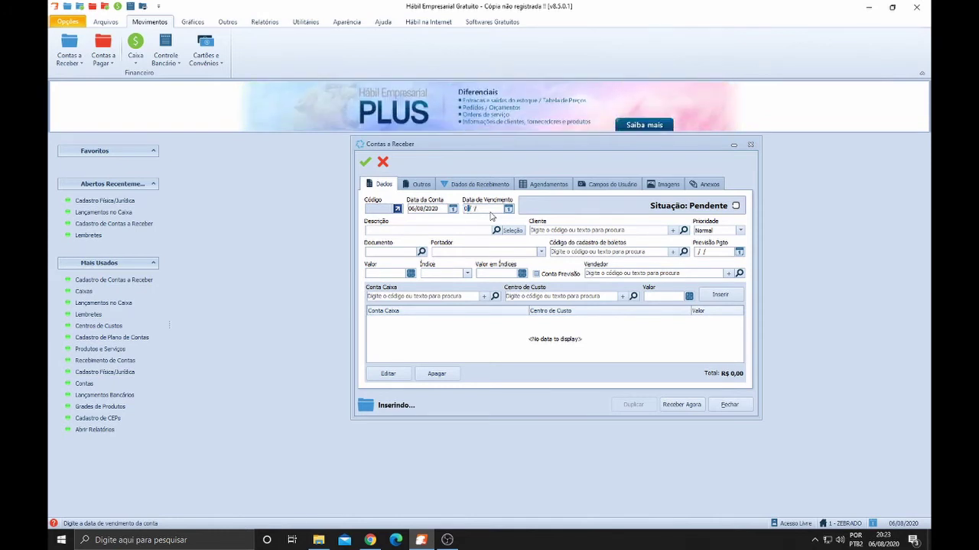
pyautogui.write('6/')
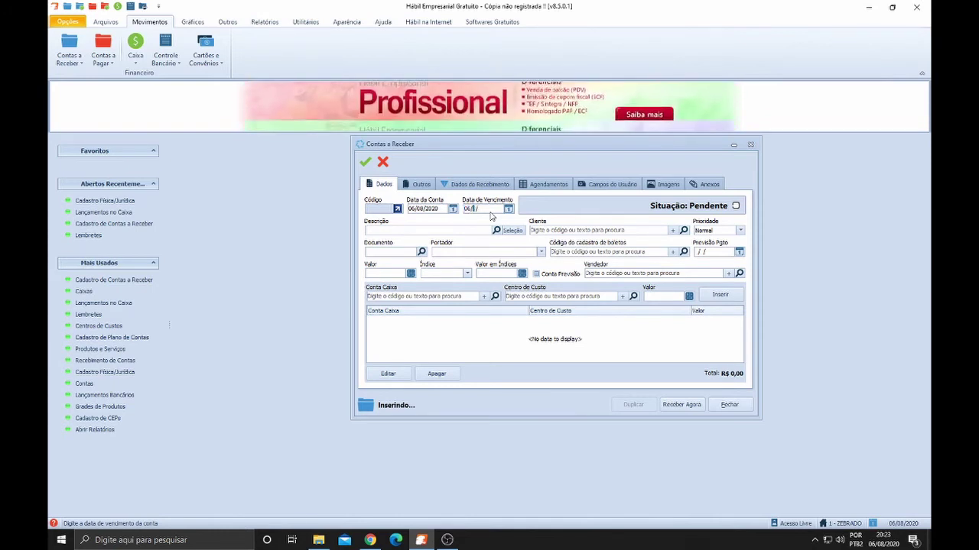
pyautogui.write('09/')
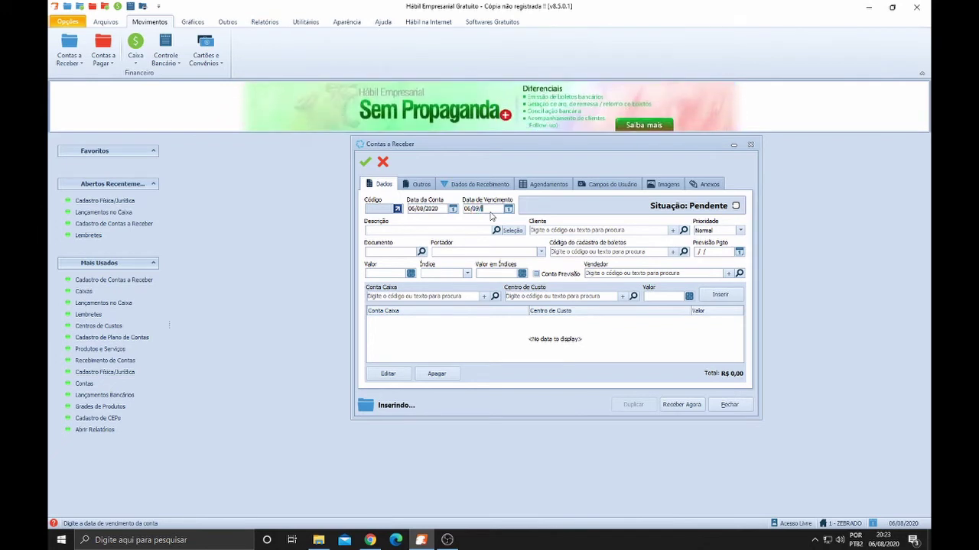
pyautogui.write('2020')
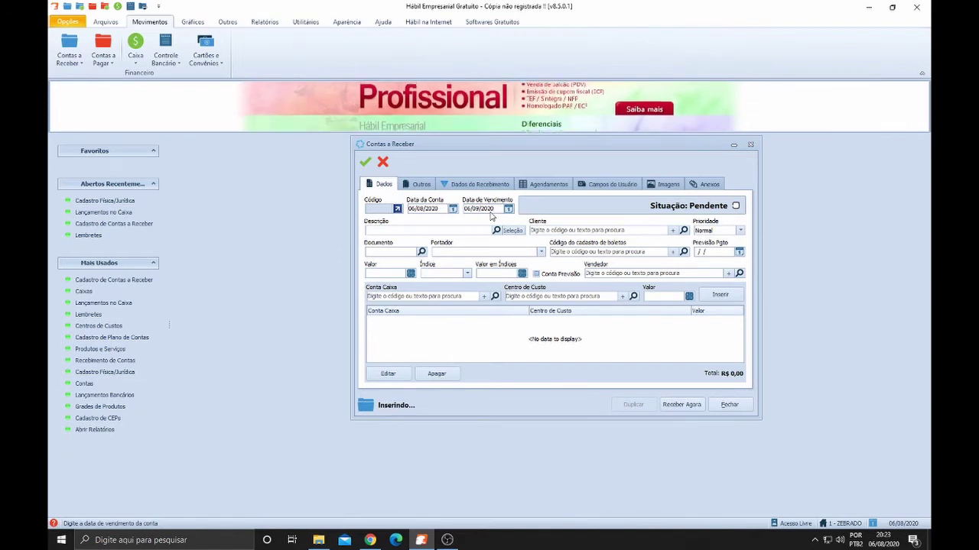
pyautogui.press('BackSpace')
pyautogui.press('BackSpace')
pyautogui.press('BackSpace')
pyautogui.press('BackSpace')
pyautogui.press('BackSpace')
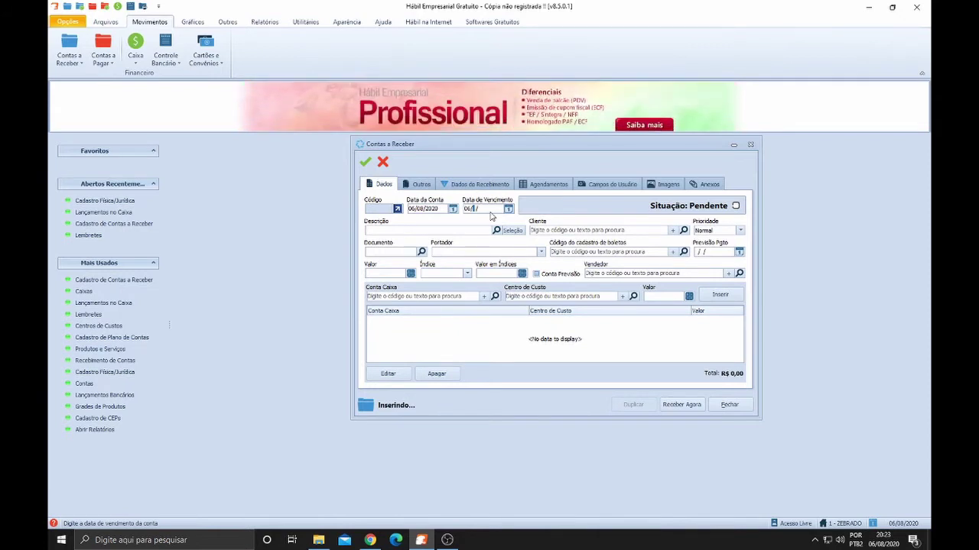
pyautogui.write('0/')
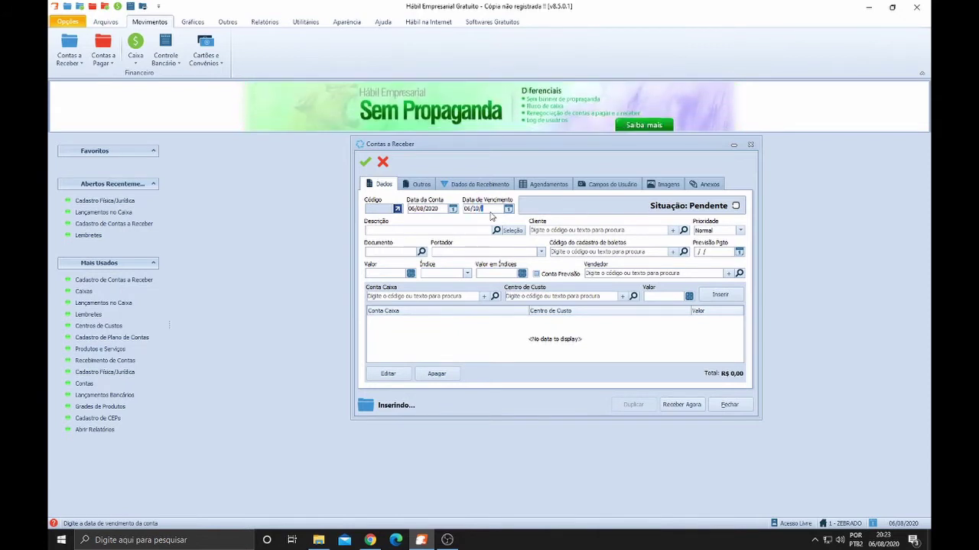
pyautogui.write('2020')
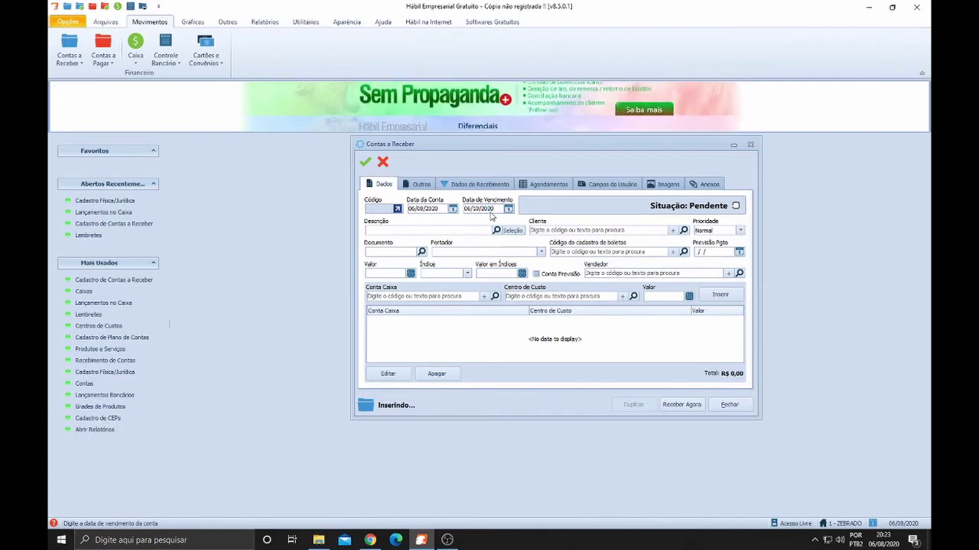
pyautogui.click(420, 209)
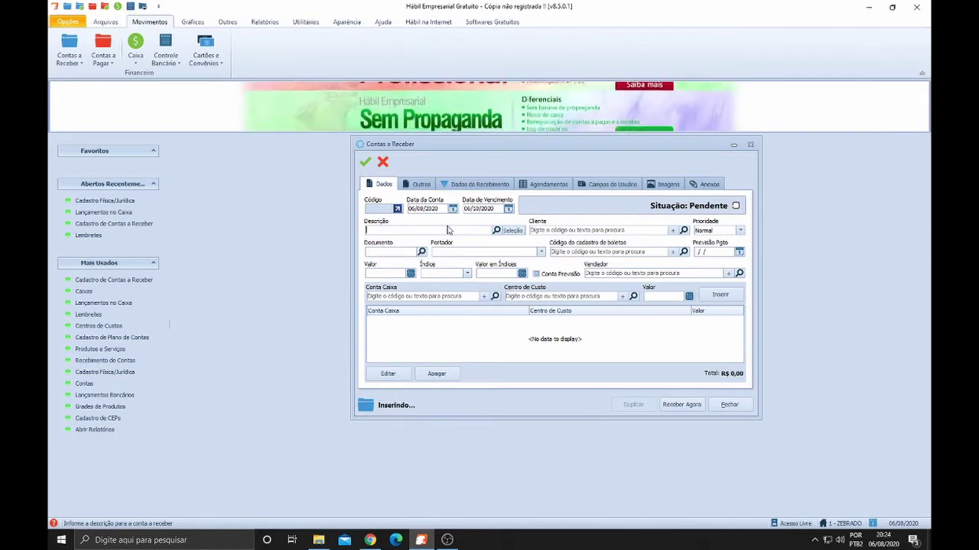
# Enter 'carregador' as the receivable's description and move to the client field
pyautogui.write('carre')
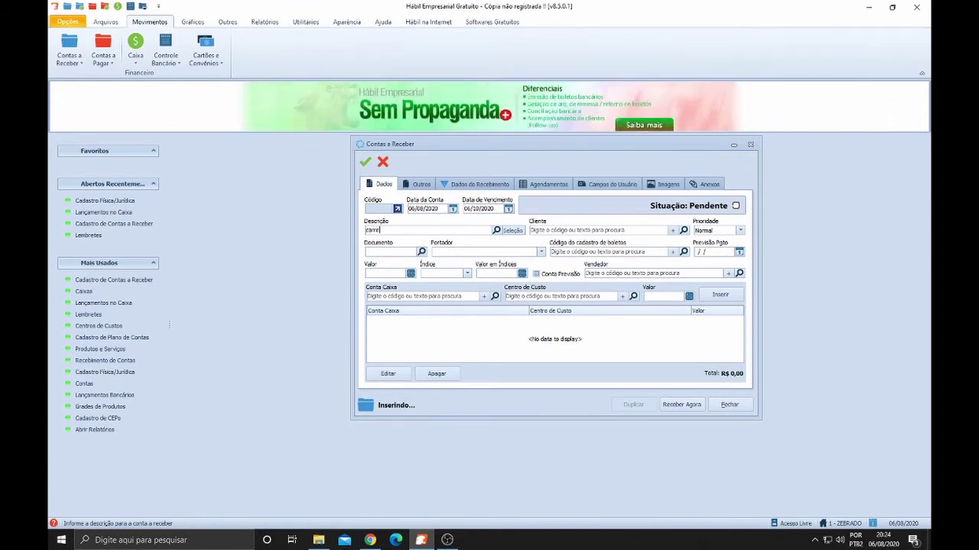
pyautogui.write('gador')
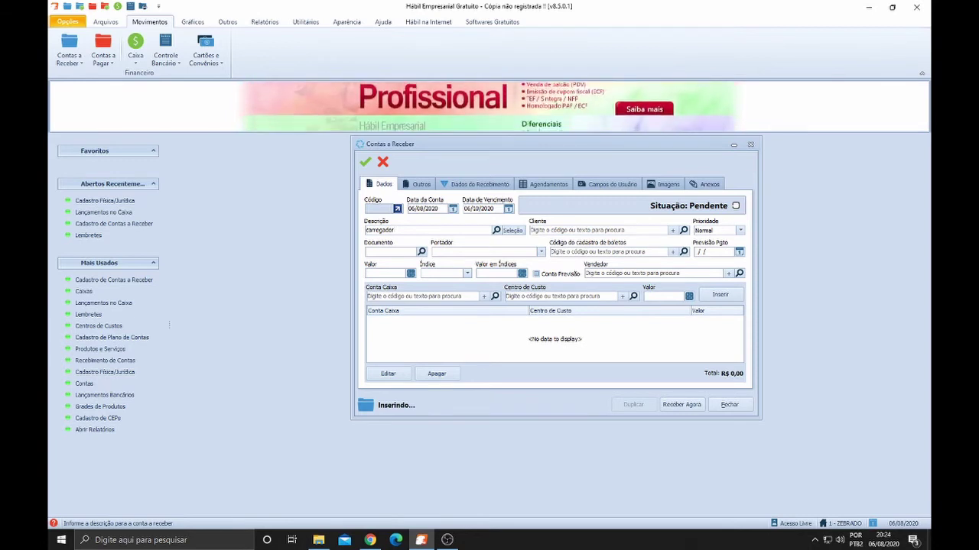
pyautogui.click(600, 230)
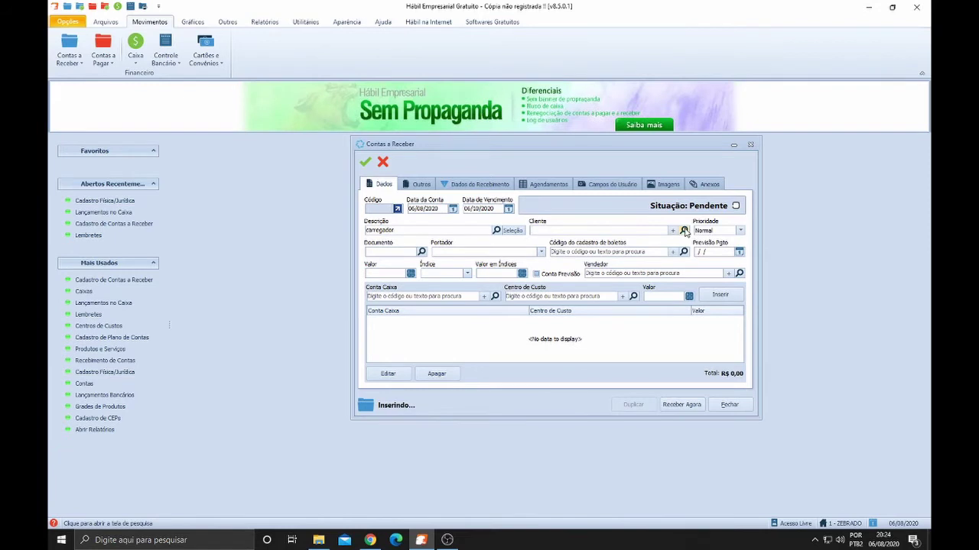
# Register 'vendas no cartão cielo loja' as a new Pessoa Jurídica client, skipping the CNPJ lookup
pyautogui.click(684, 231)
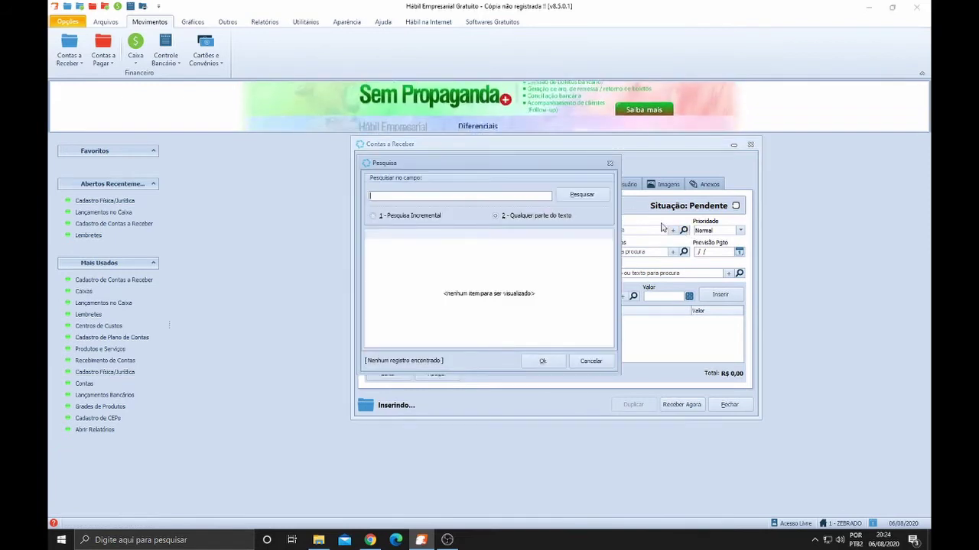
pyautogui.click(610, 163)
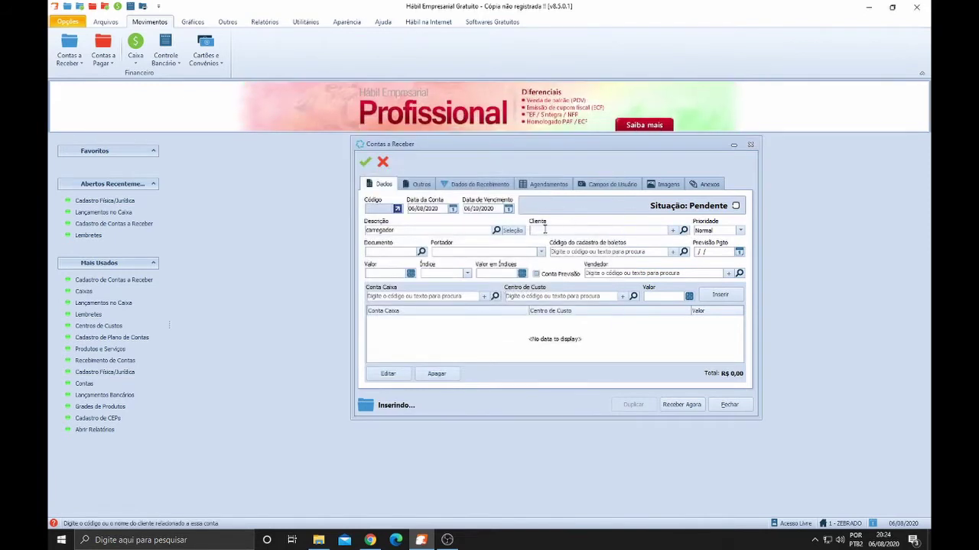
pyautogui.click(674, 232)
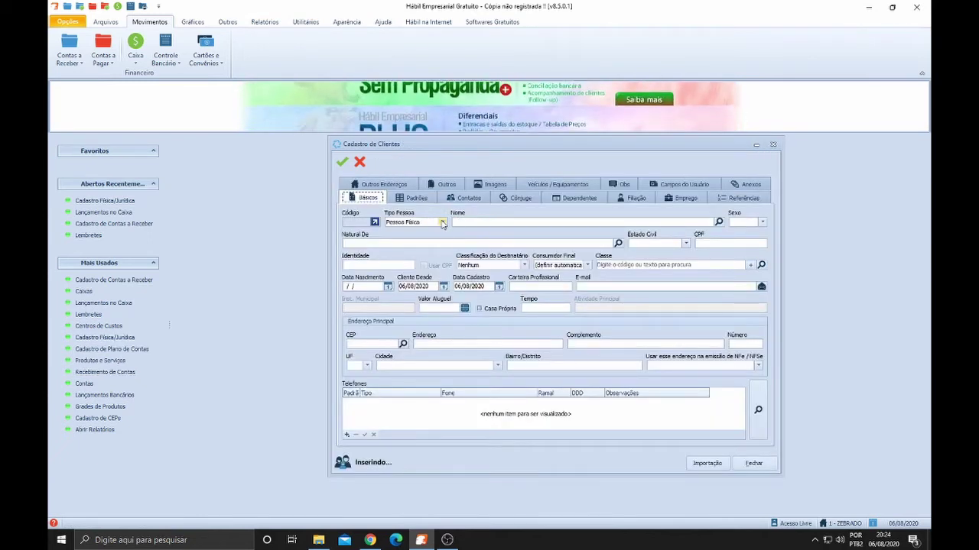
pyautogui.click(442, 222)
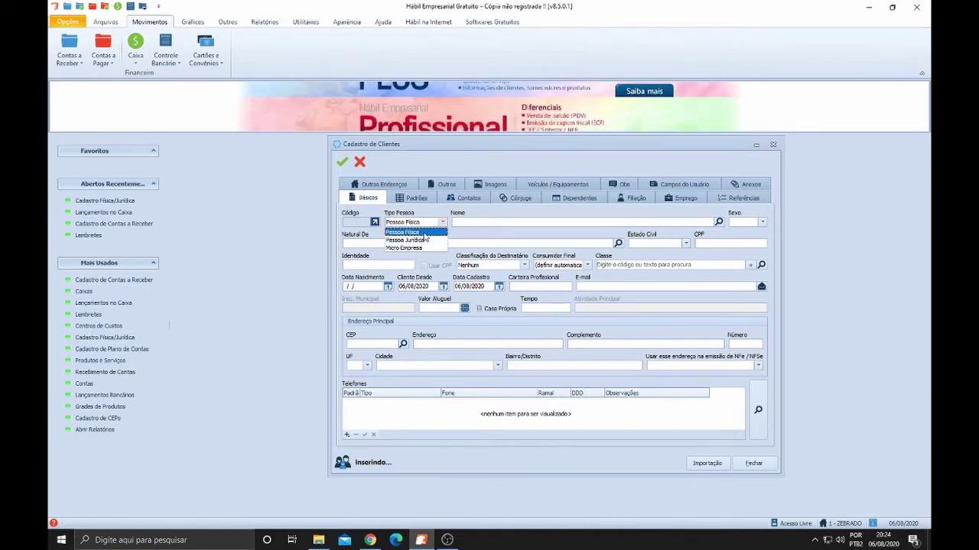
pyautogui.click(427, 239)
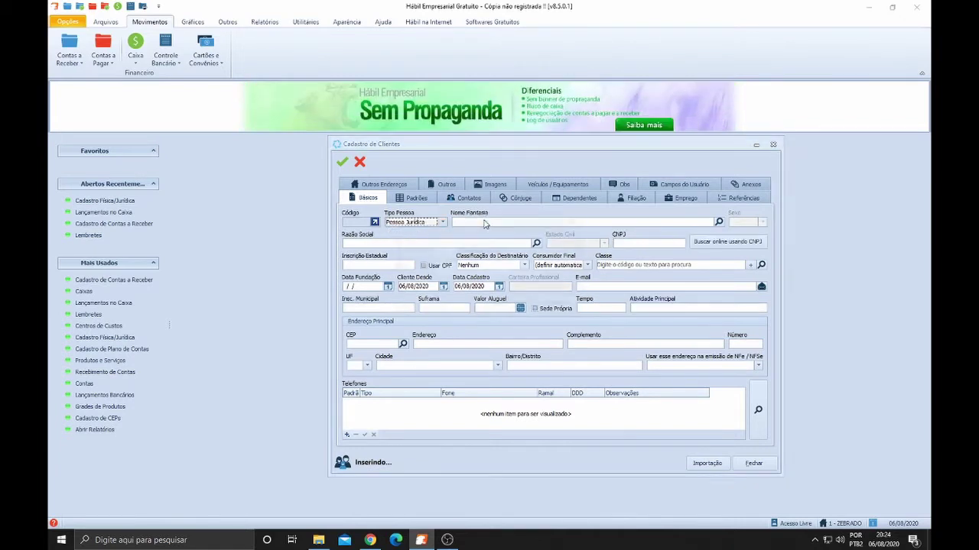
pyautogui.click(557, 304)
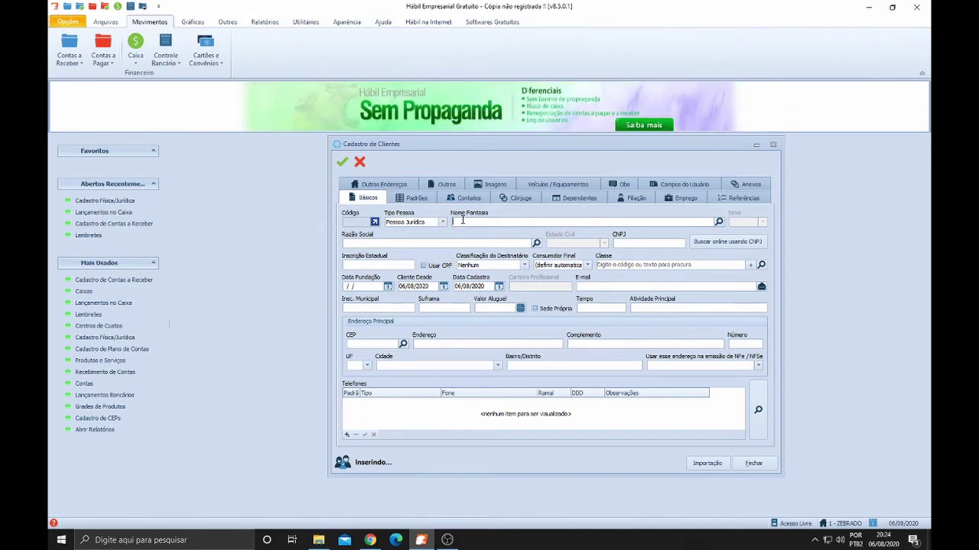
pyautogui.write('vendas no car')
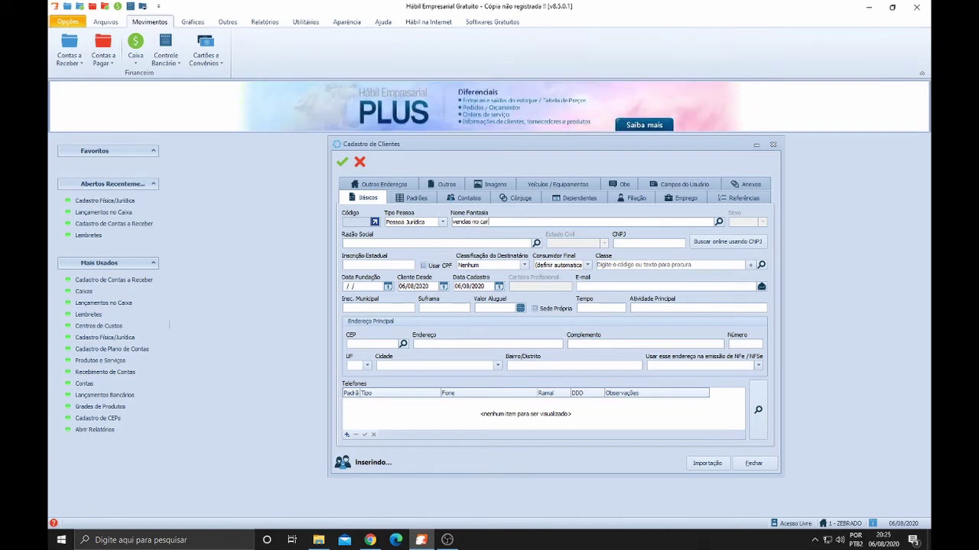
pyautogui.write('tão')
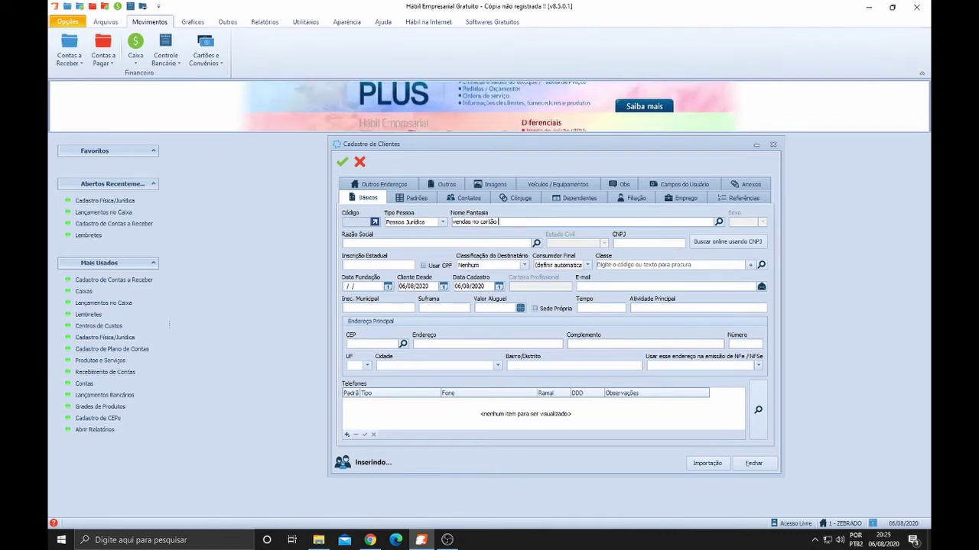
pyautogui.write(' cielo')
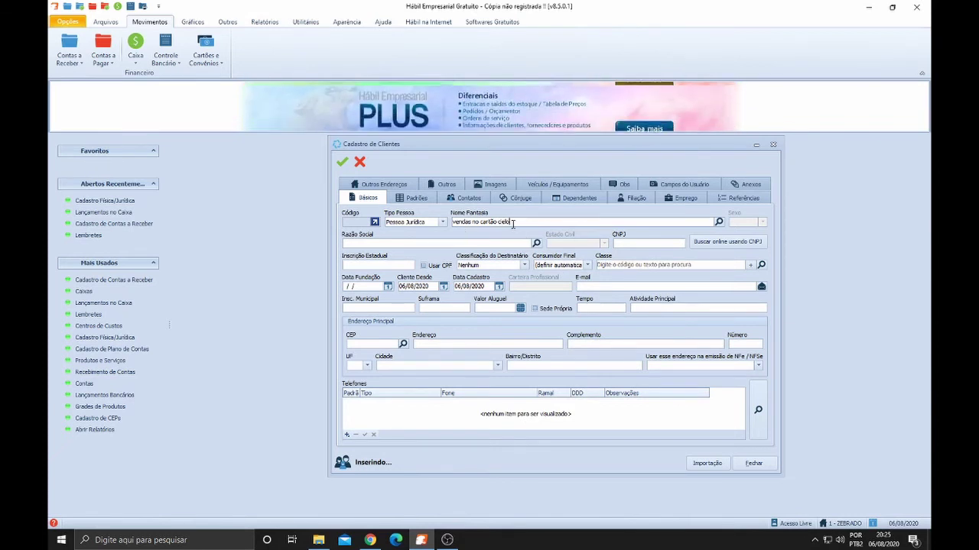
pyautogui.write(' loja')
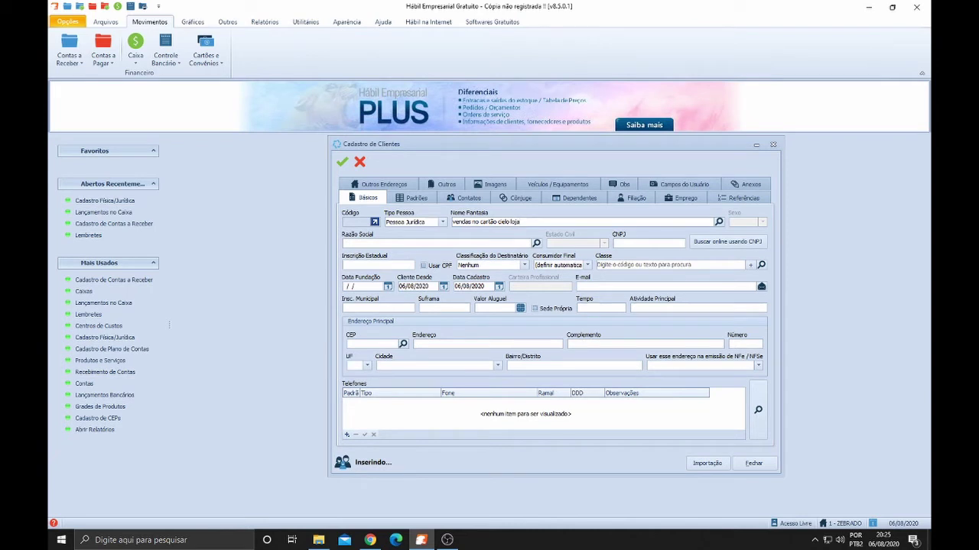
pyautogui.click(342, 163)
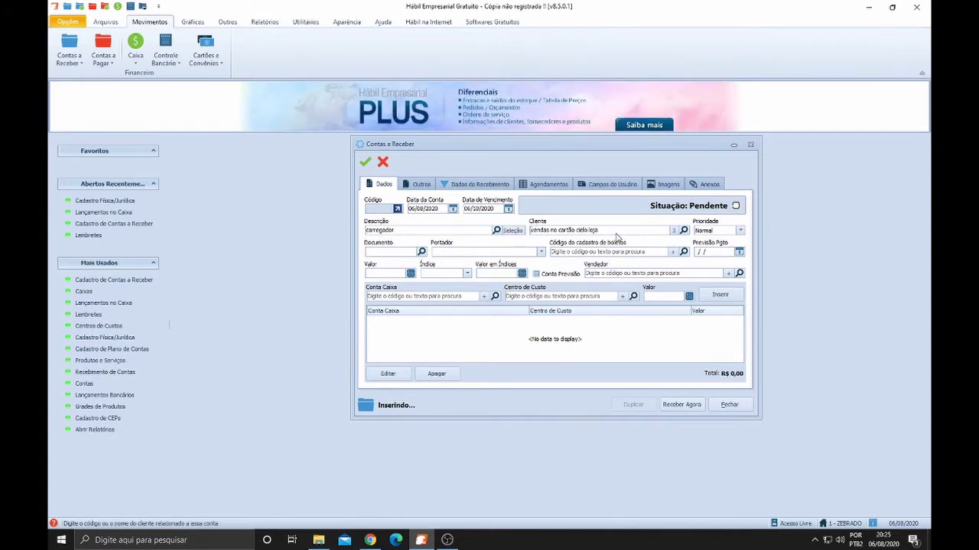
# Review the client name and carregador description, then move past the priority field
pyautogui.moveTo(616, 231); pyautogui.dragTo(529, 229)
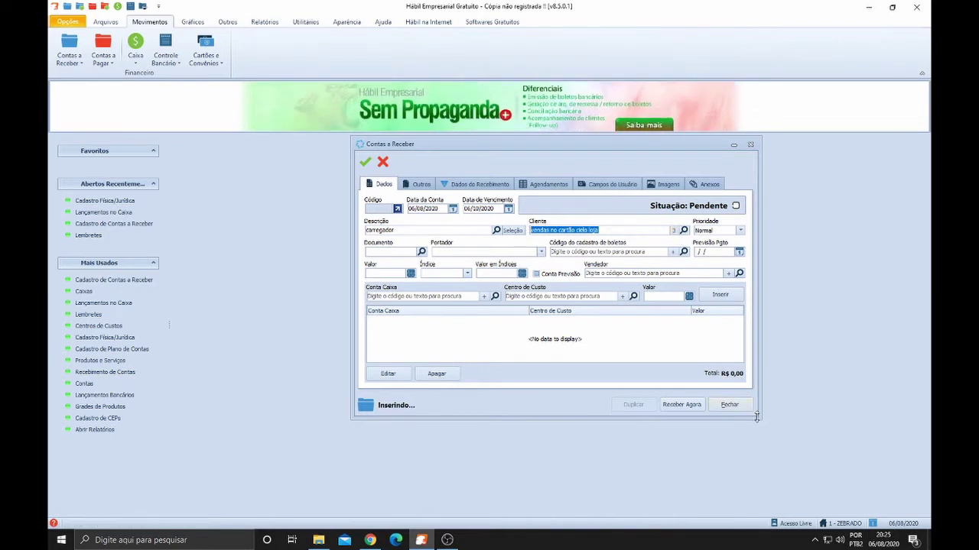
pyautogui.click(599, 230)
pyautogui.moveTo(599, 230); pyautogui.dragTo(543, 230)
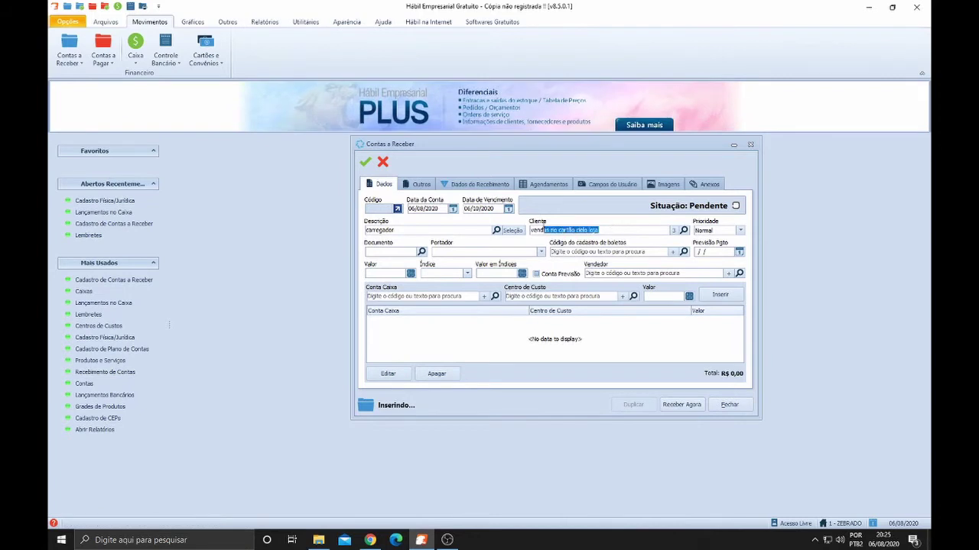
pyautogui.click(425, 230)
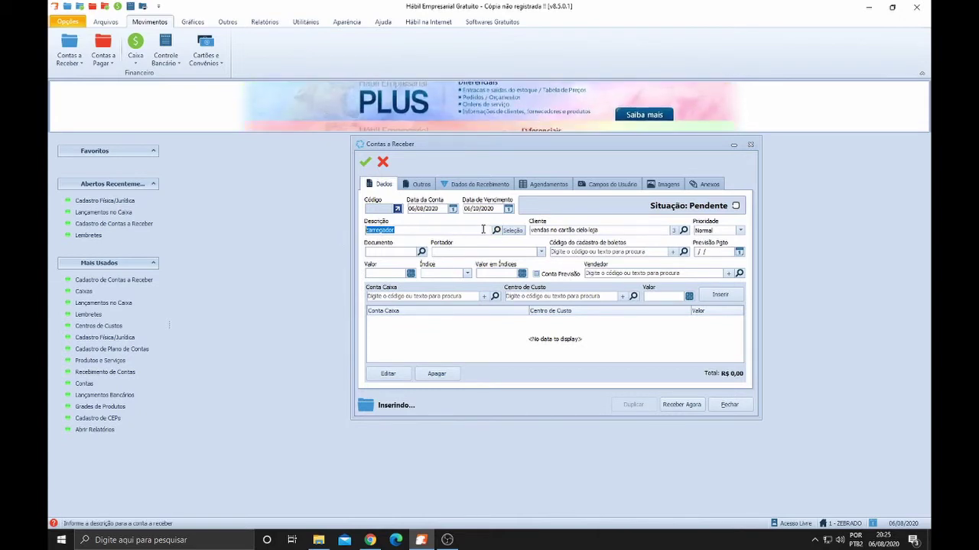
pyautogui.click(608, 231)
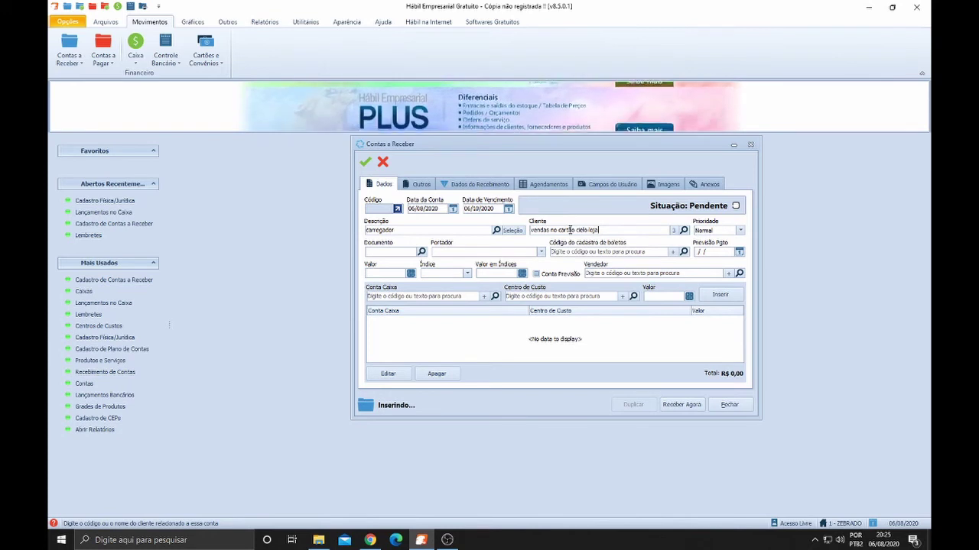
pyautogui.press('Tab')
pyautogui.press('Tab')
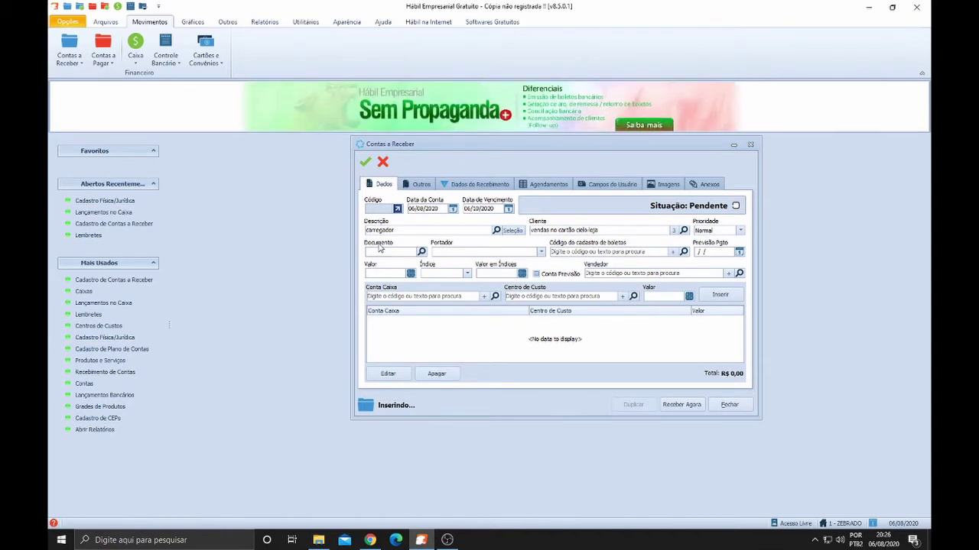
# Enter the document reference AUT 00000
pyautogui.click(386, 252)
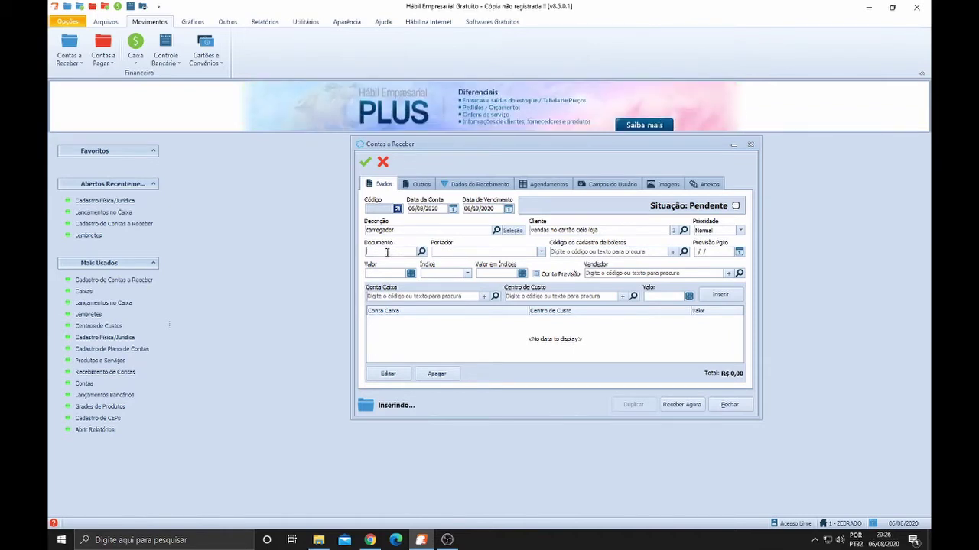
pyautogui.write('AUT')
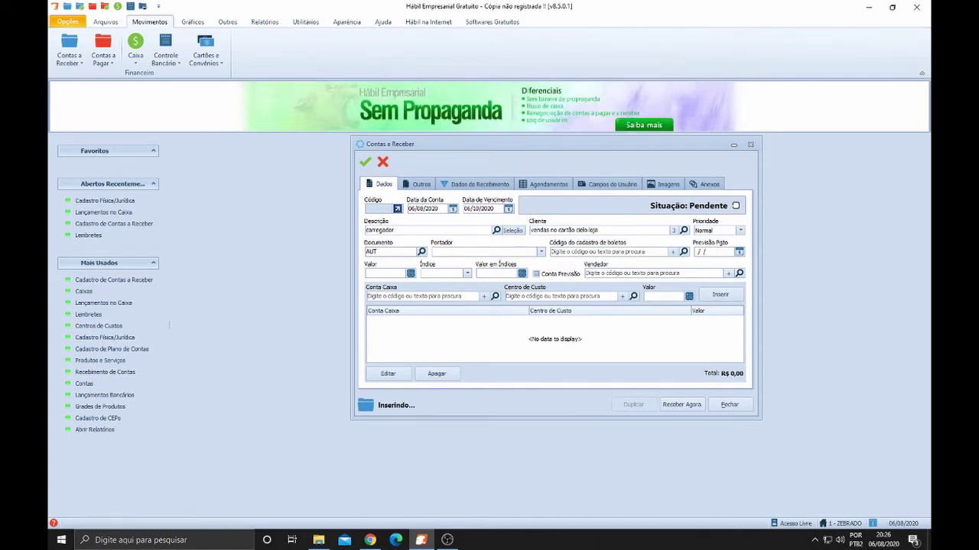
pyautogui.write(' 41254125')
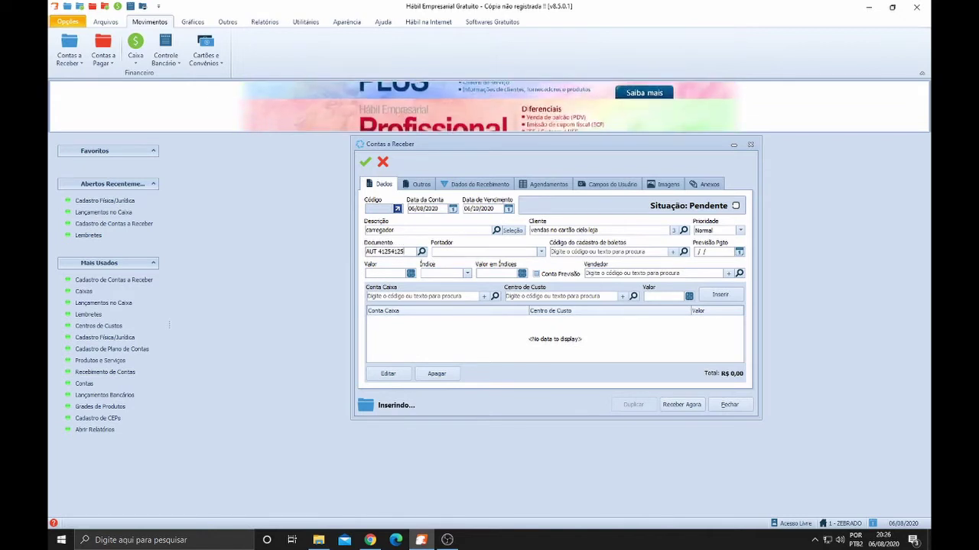
pyautogui.press('BackSpace')
pyautogui.press('BackSpace')
pyautogui.press('BackSpace')
pyautogui.press('BackSpace')
pyautogui.press('BackSpace')
pyautogui.press('BackSpace')
pyautogui.press('BackSpace')
pyautogui.press('BackSpace')
pyautogui.press('BackSpace')
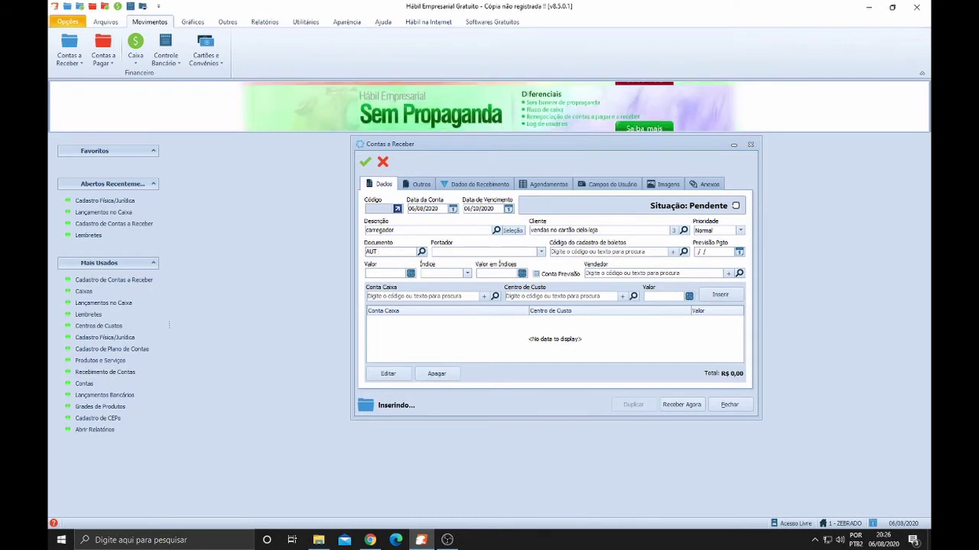
pyautogui.write('00000')
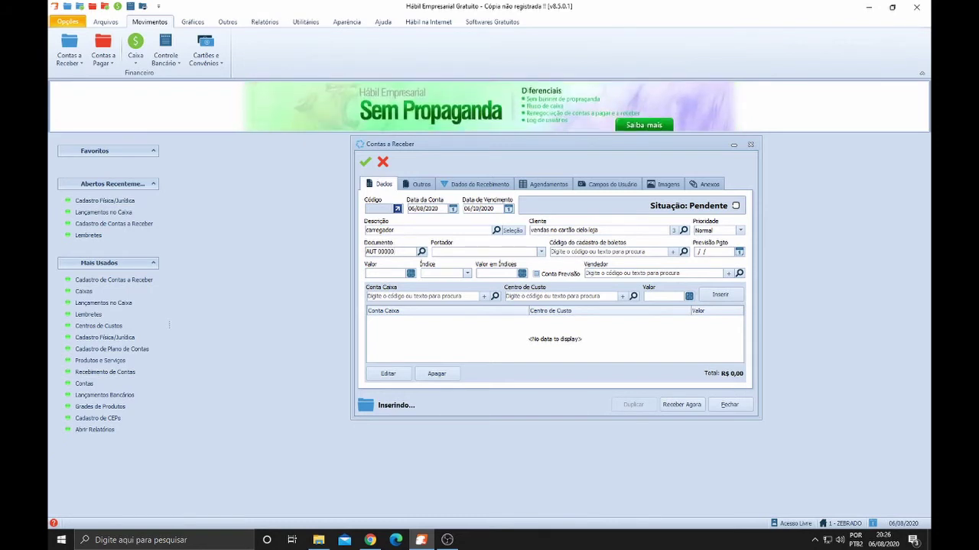
pyautogui.press('Tab')
pyautogui.press('Tab')
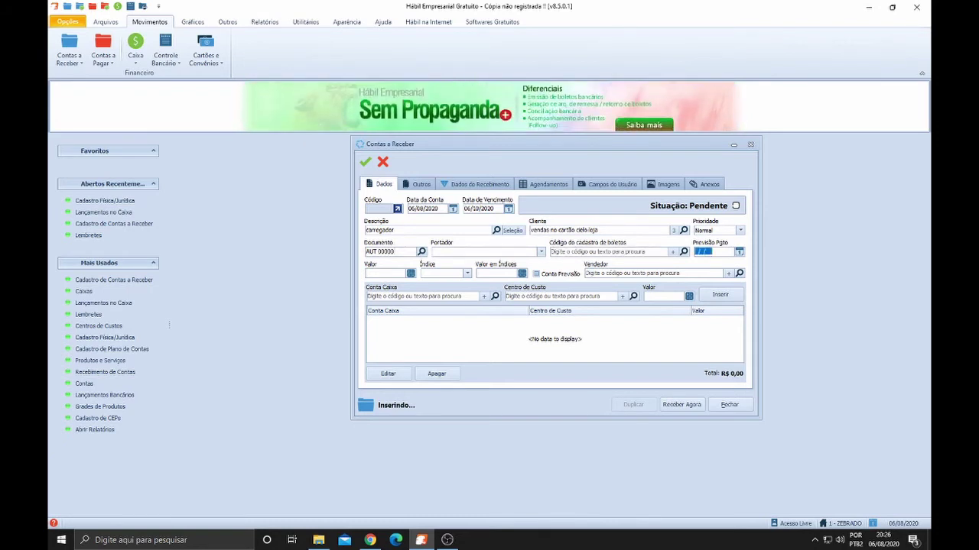
# Set the receivable's value to 25,00 and open the chart-of-accounts search
pyautogui.click(384, 273)
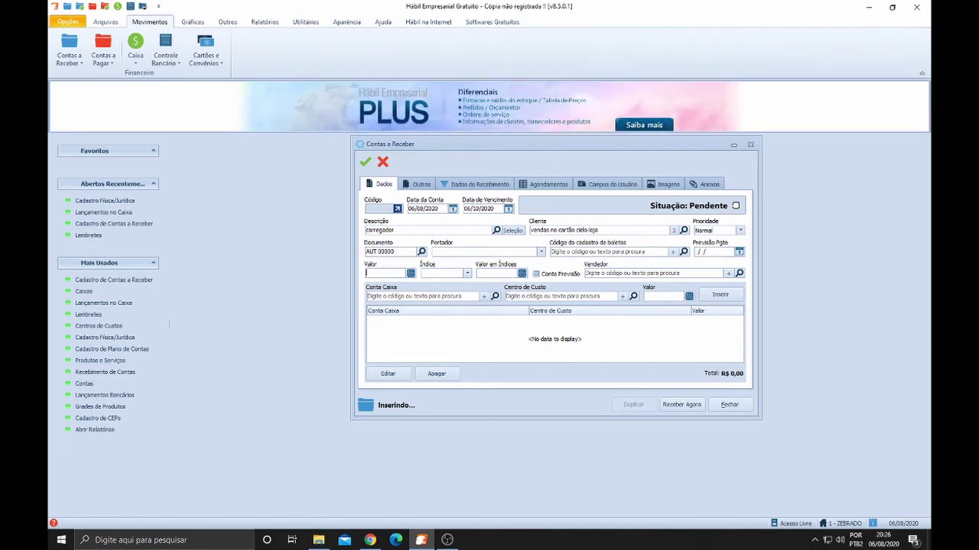
pyautogui.write('25')
pyautogui.press('Tab')
pyautogui.press('Tab')
pyautogui.press('Tab')
pyautogui.press('Tab')
pyautogui.press('Tab')
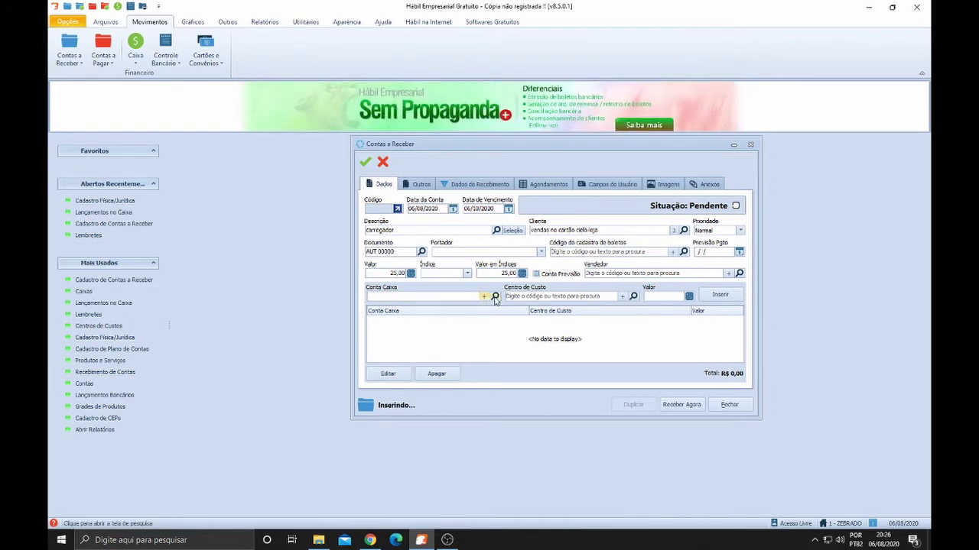
pyautogui.click(495, 297)
# Choose 1.1.12.01 compra no cartão under Entradas > Operacionais as the cash account
pyautogui.doubleClick(379, 248)
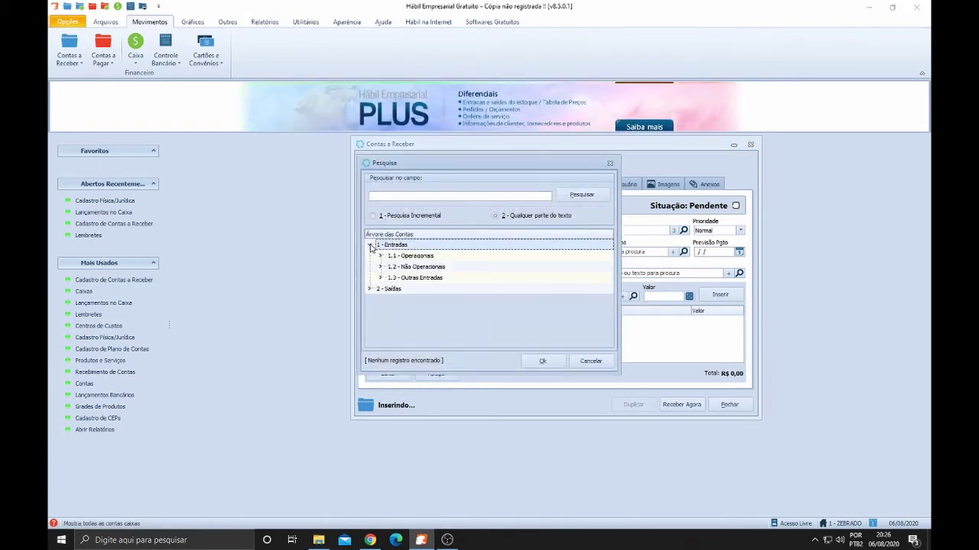
pyautogui.click(381, 257)
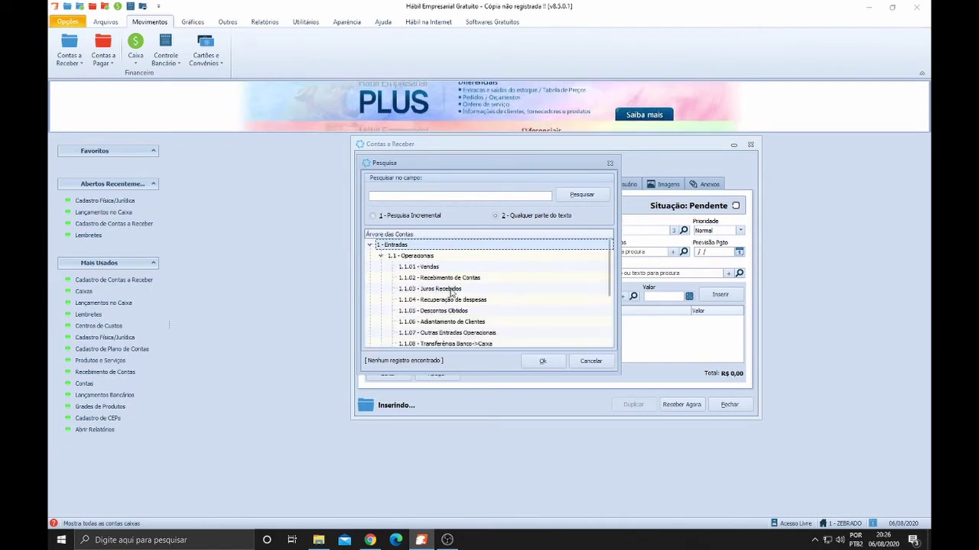
pyautogui.scroll(-2, 450, 295)
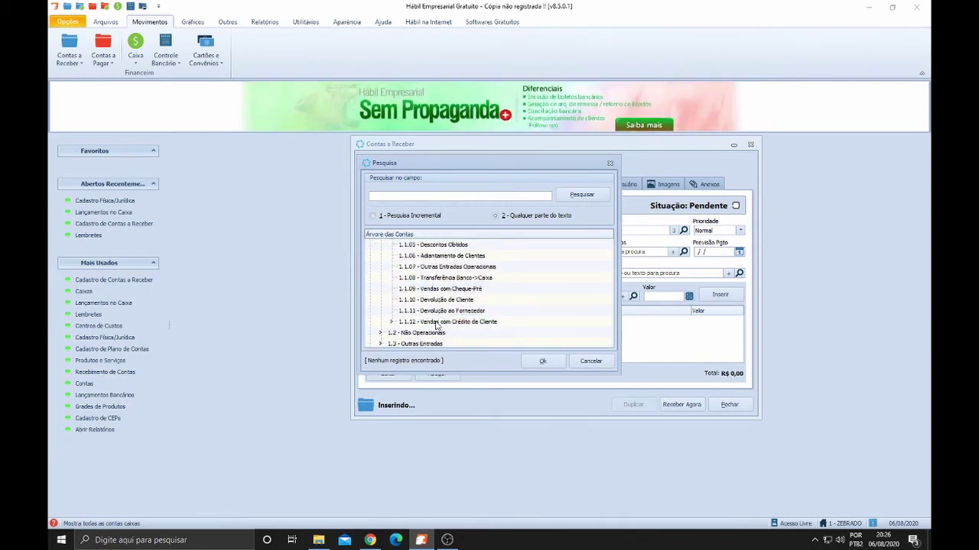
pyautogui.click(391, 321)
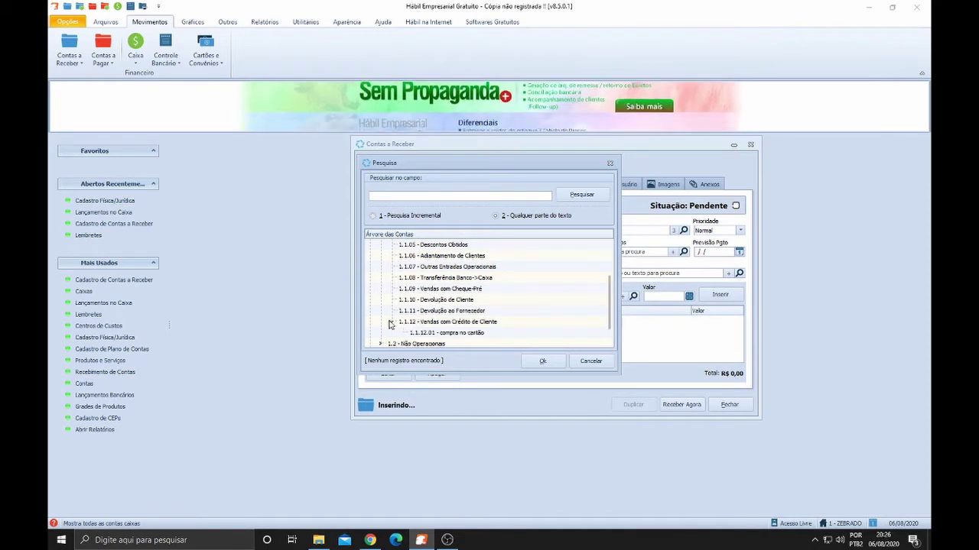
pyautogui.click(459, 334)
pyautogui.click(542, 360)
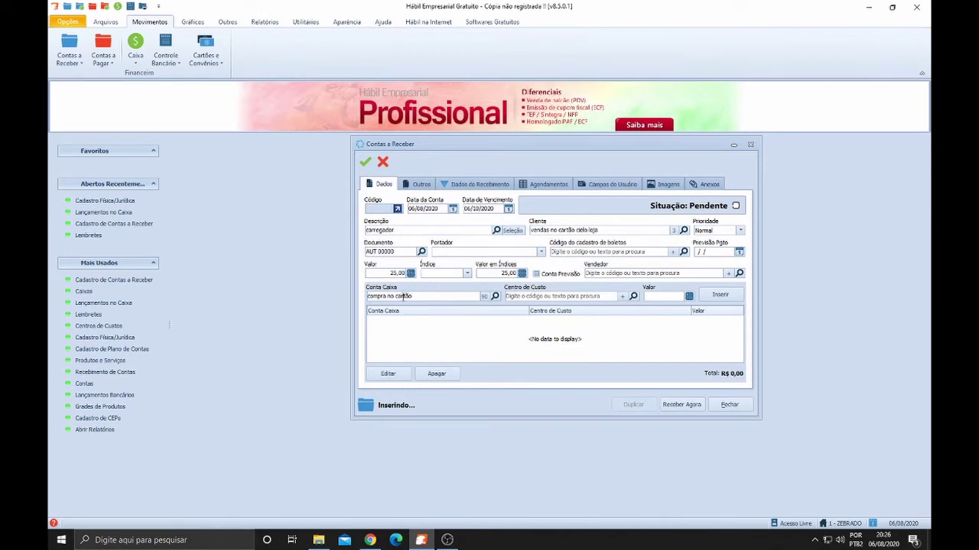
# Insert a 25,00 allocation to compra no cartão, totalling R$ 25,00
pyautogui.click(613, 230)
pyautogui.click(425, 295)
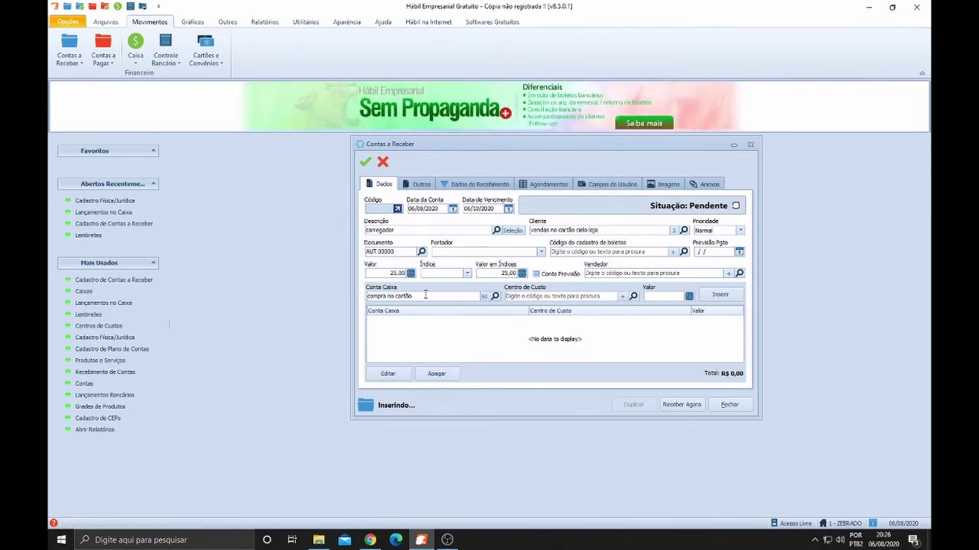
pyautogui.hotkey('ctrl', 'a')
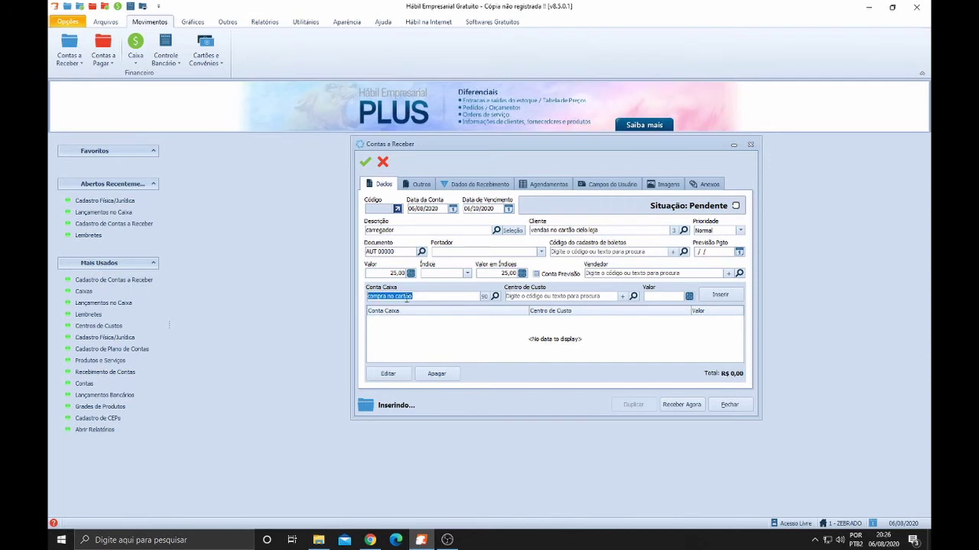
pyautogui.press('Tab')
pyautogui.press('Tab')
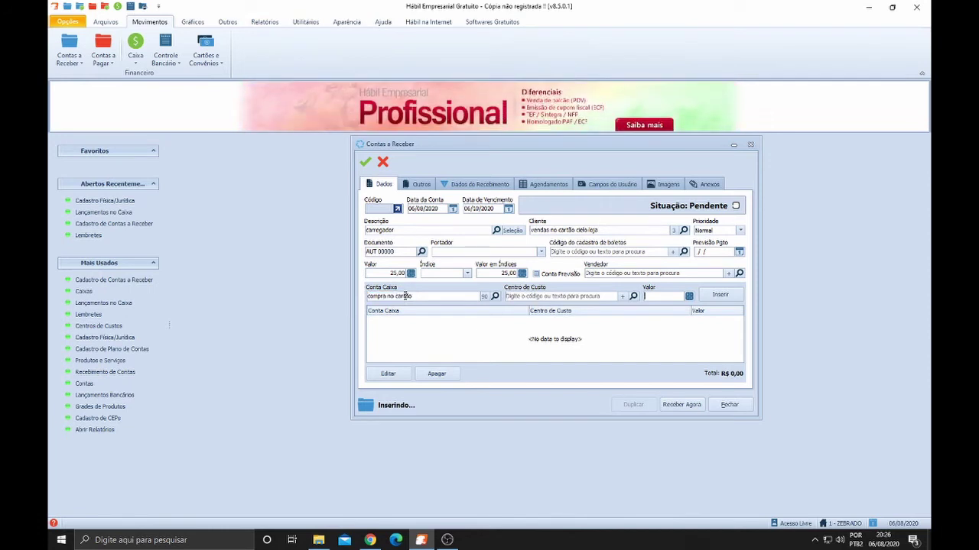
pyautogui.write('25')
pyautogui.press('Tab')
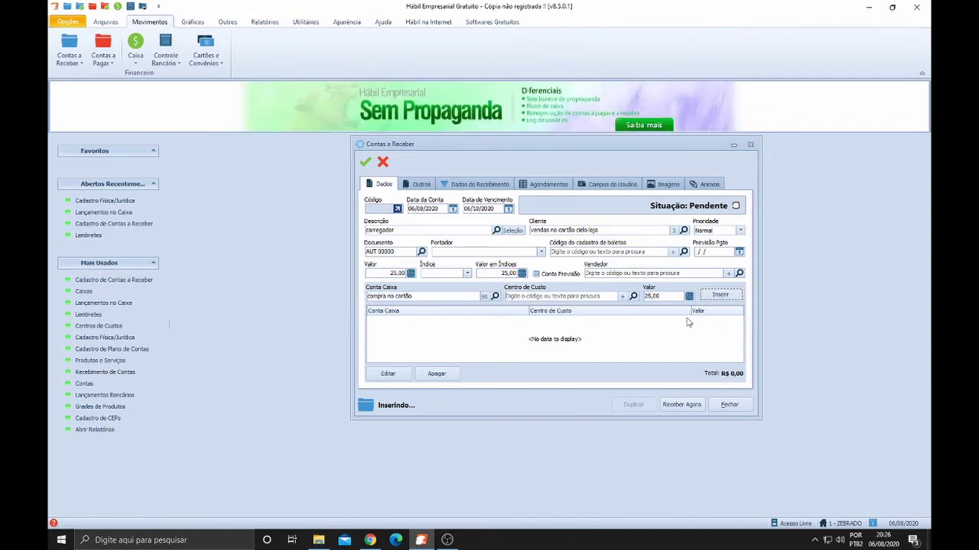
pyautogui.click(721, 296)
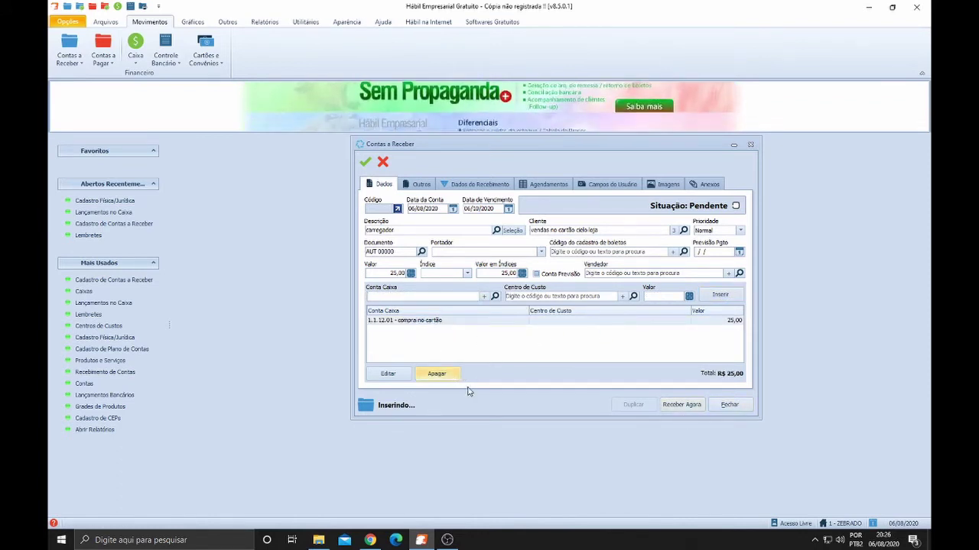
# Save the carregador receivable, answering Não to further installments
pyautogui.click(366, 163)
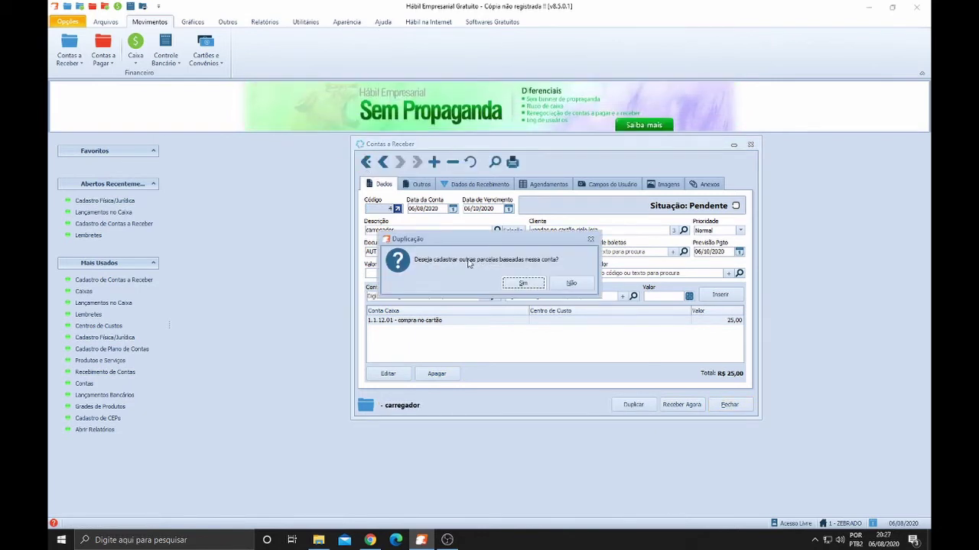
pyautogui.click(572, 284)
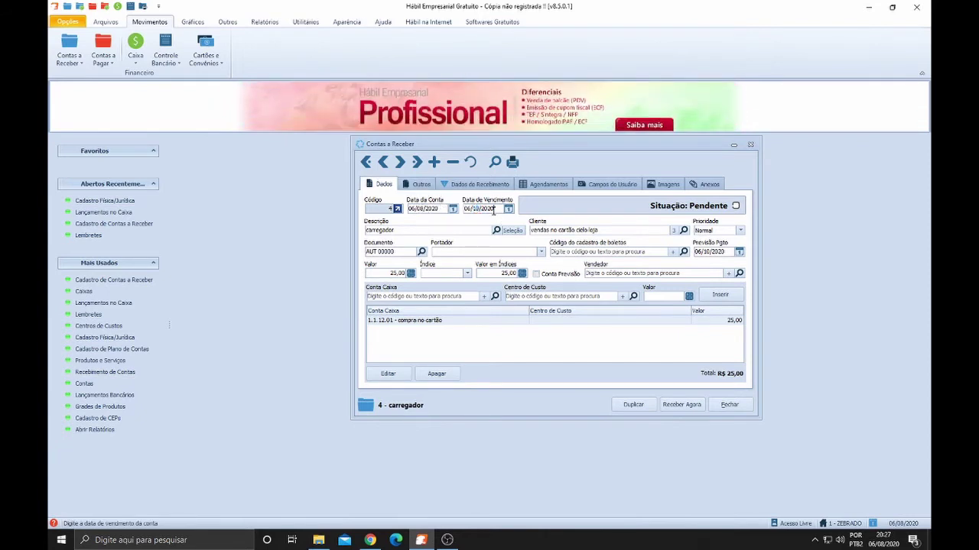
# Check record 4's due date of 06/10/2020
pyautogui.doubleClick(486, 210)
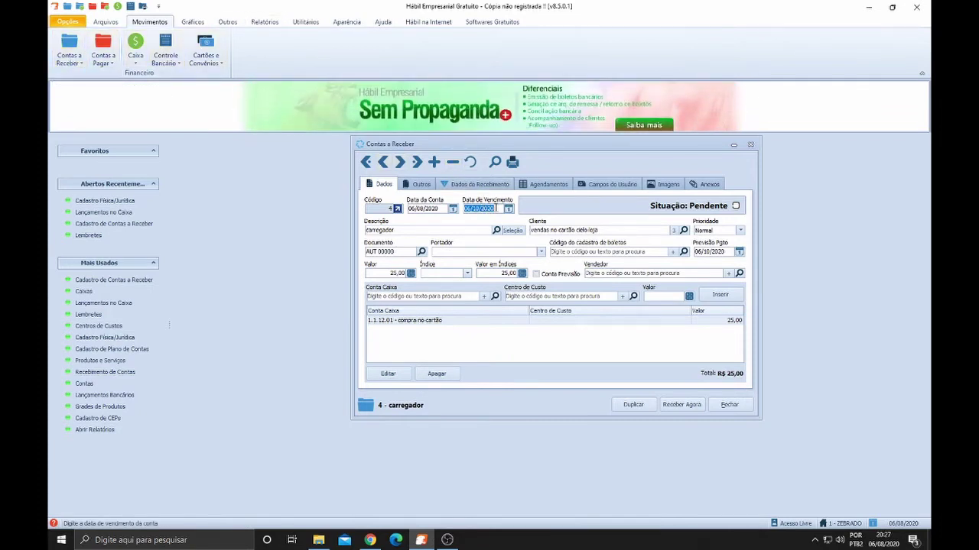
pyautogui.click(435, 230)
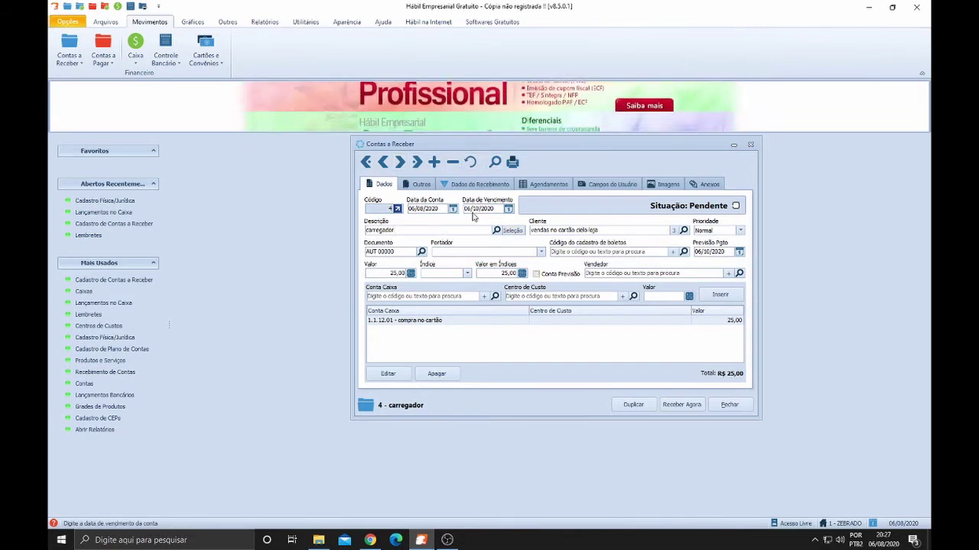
pyautogui.moveTo(499, 208); pyautogui.dragTo(456, 214)
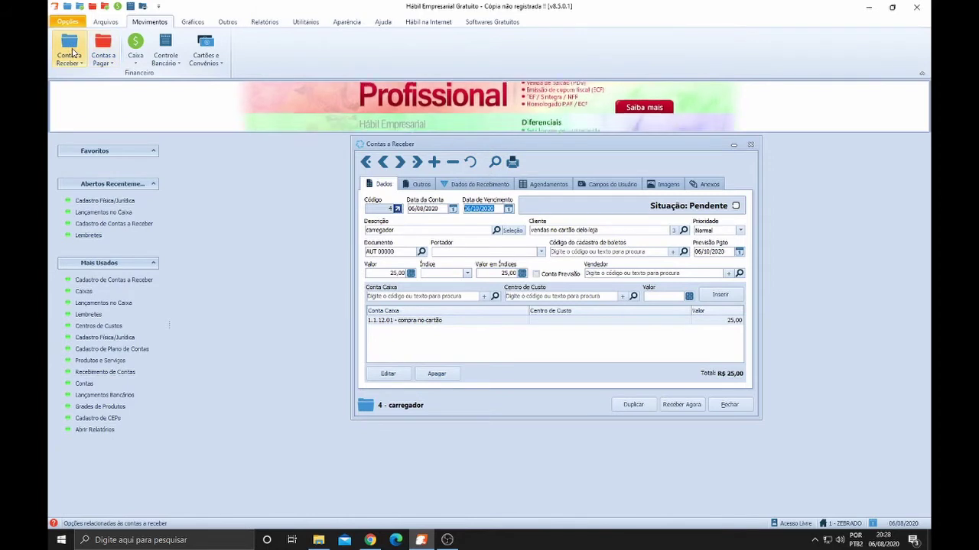
# Close the Contas a Receber form, reopen Cadastro de Contas a Receber, and close it again
pyautogui.click(73, 52)
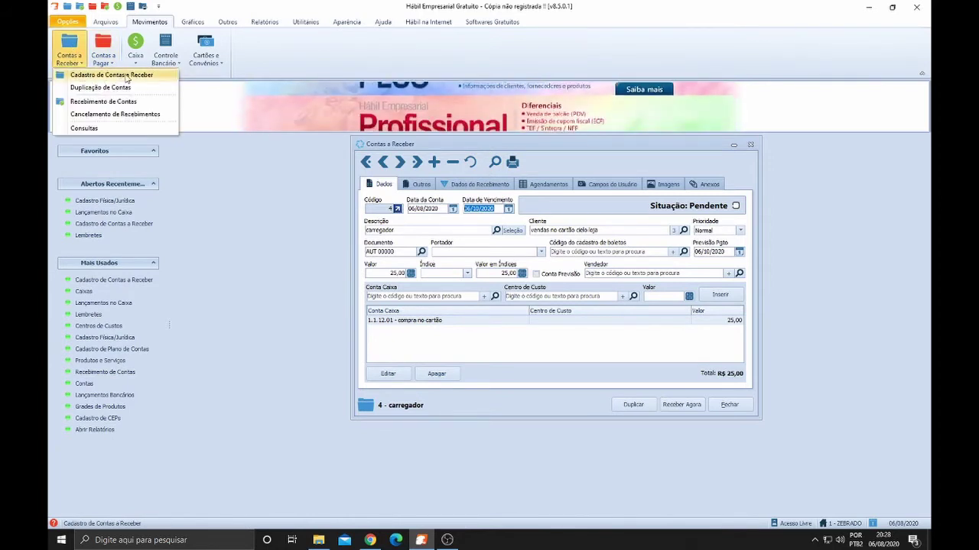
pyautogui.click(734, 405)
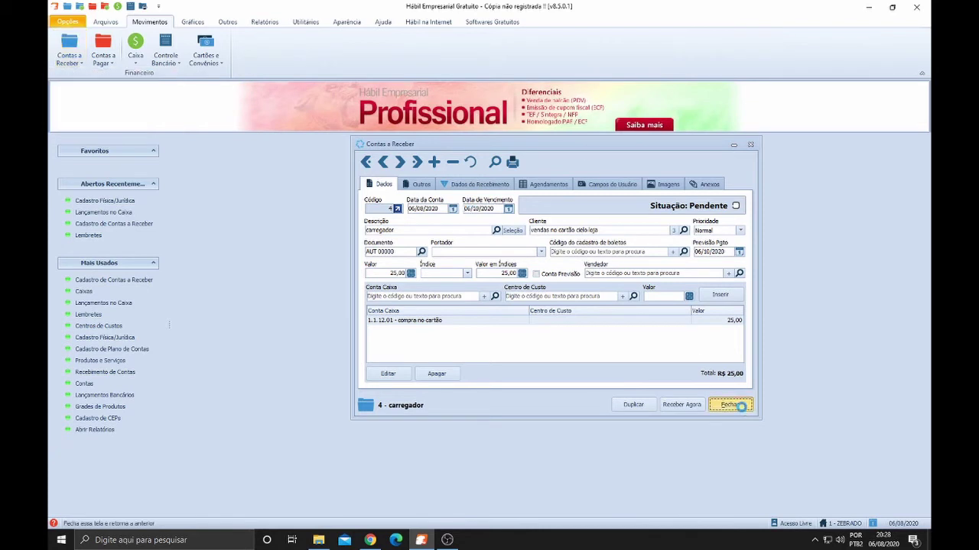
pyautogui.click(73, 52)
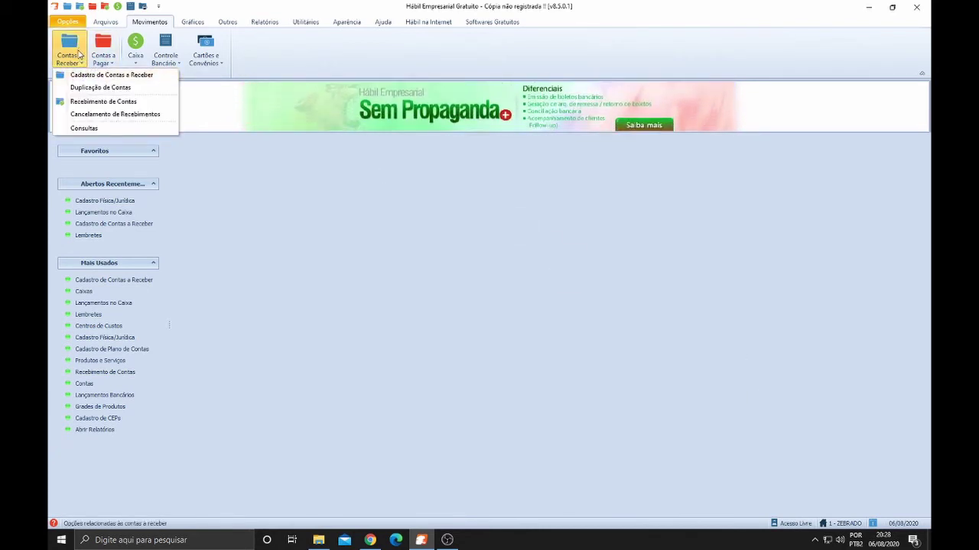
pyautogui.click(98, 76)
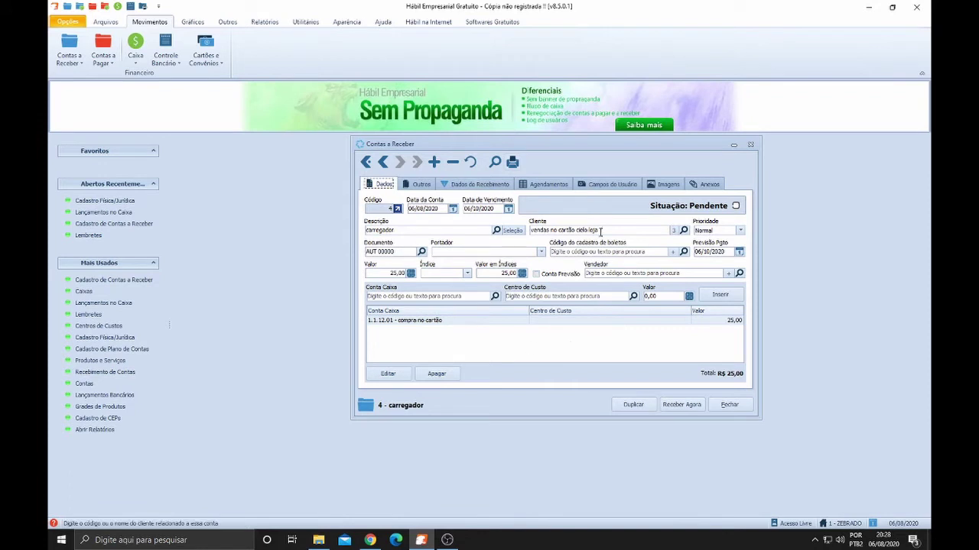
pyautogui.click(731, 405)
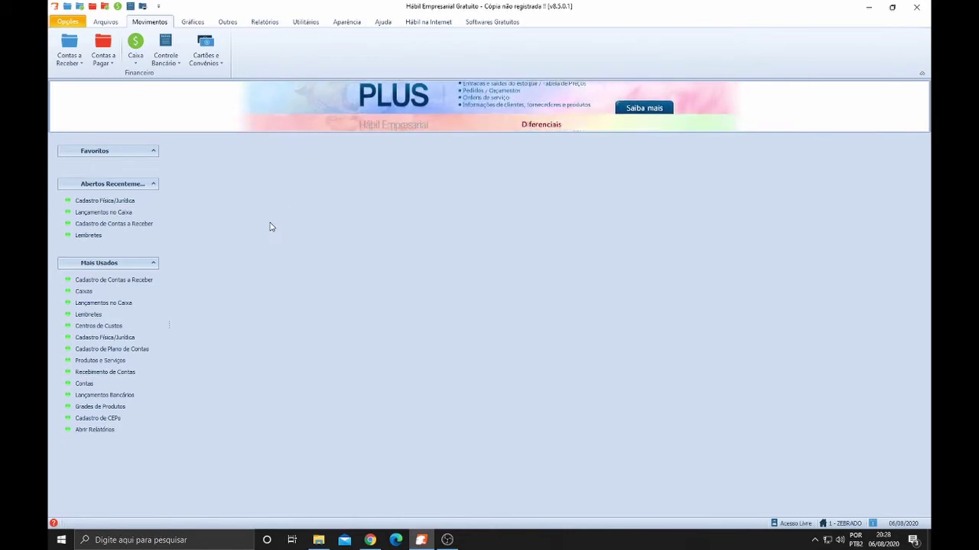
# Open Recebimento de Contas under Contas a Receber, listing receivables by Vencimento date
pyautogui.click(69, 55)
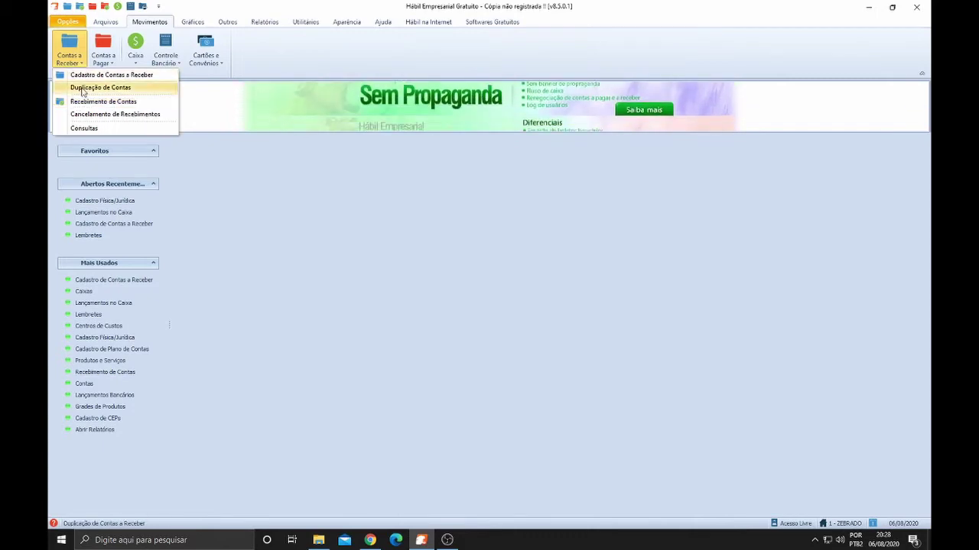
pyautogui.click(90, 106)
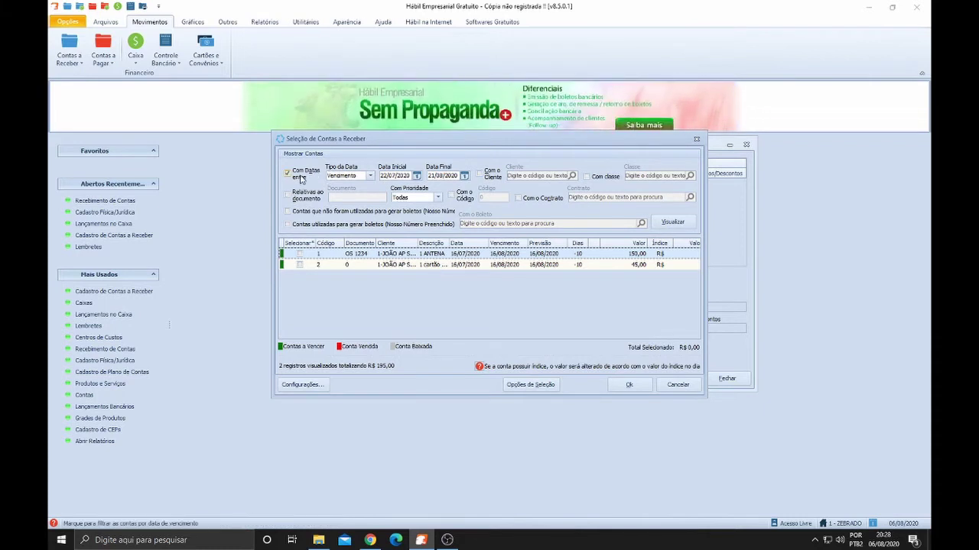
pyautogui.scroll(-1, 345, 176)
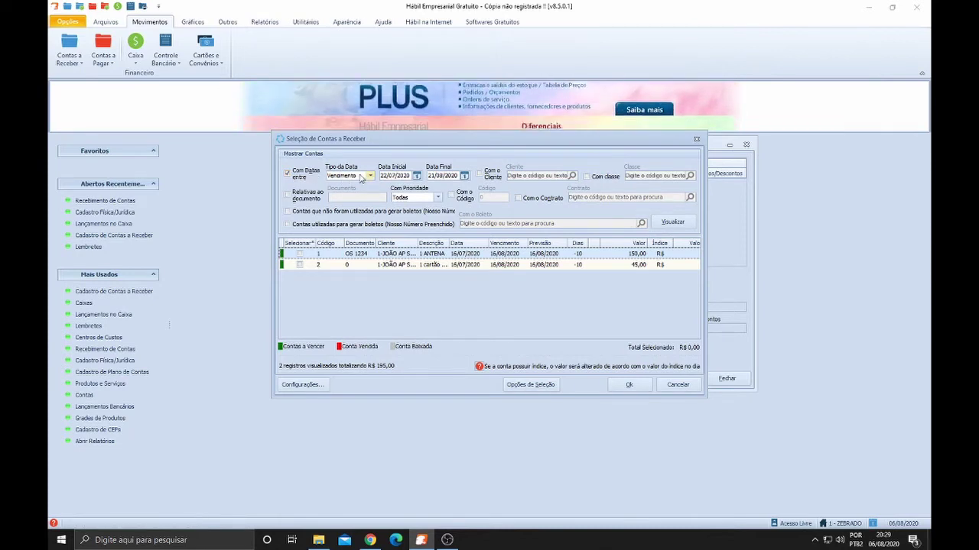
# Widen the due-date range to 01/01/2003–31/12/2022 and refresh the receivables list
pyautogui.click(411, 176)
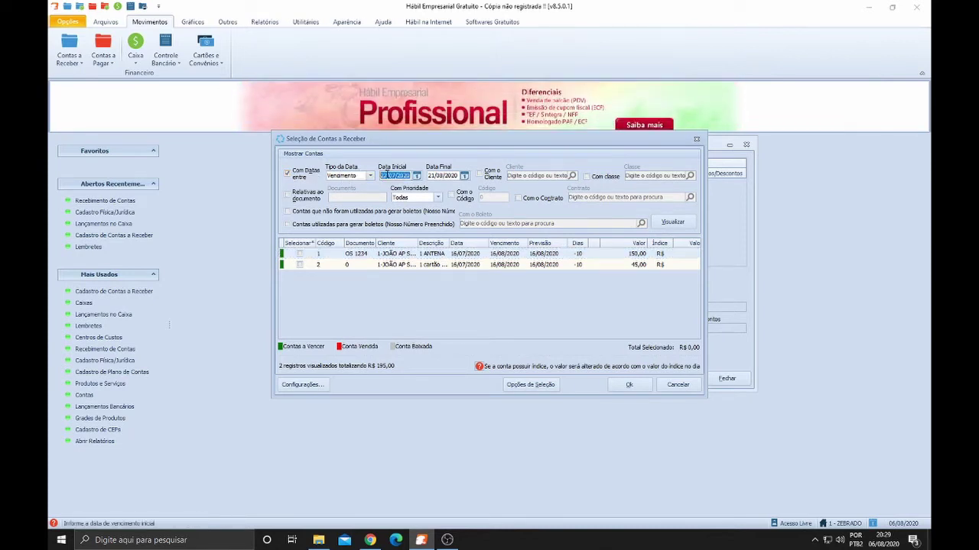
pyautogui.write('0')
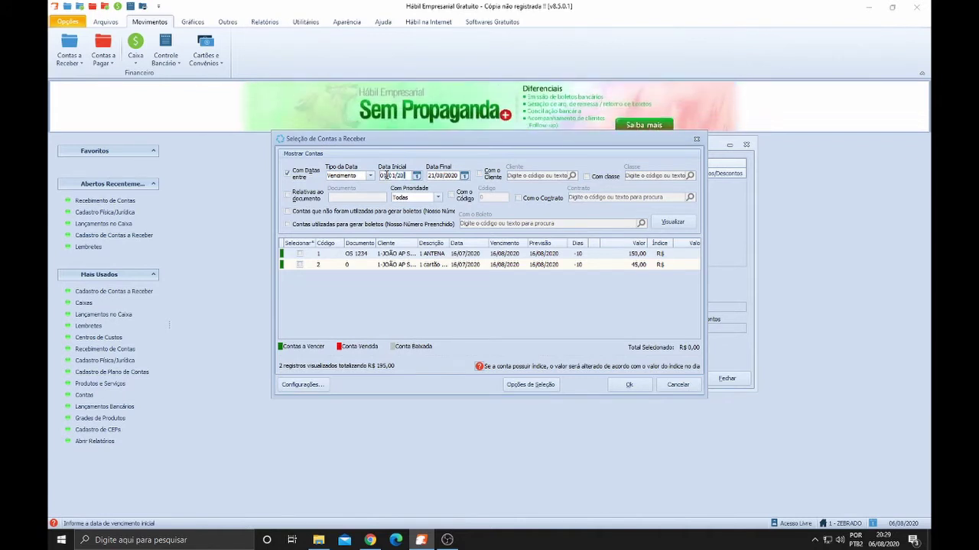
pyautogui.press('Tab')
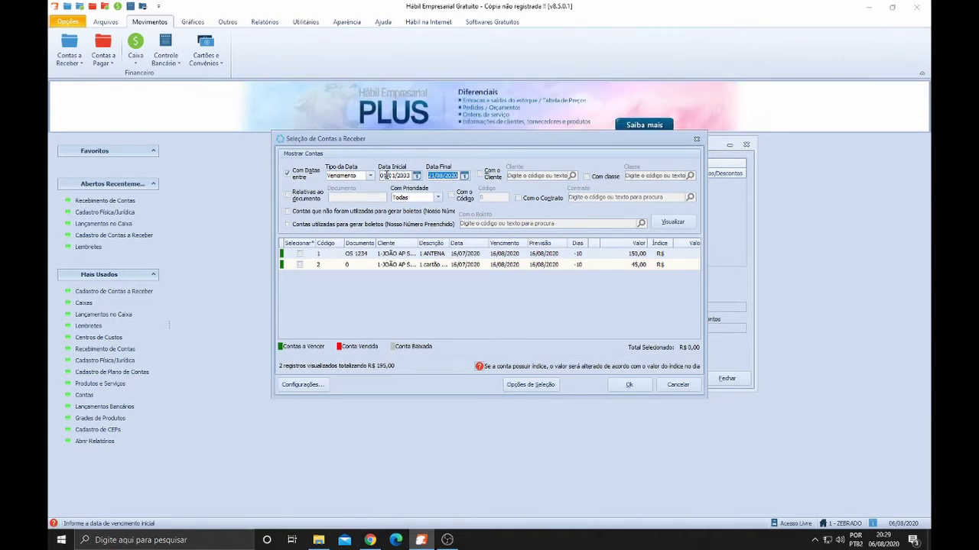
pyautogui.write('3')
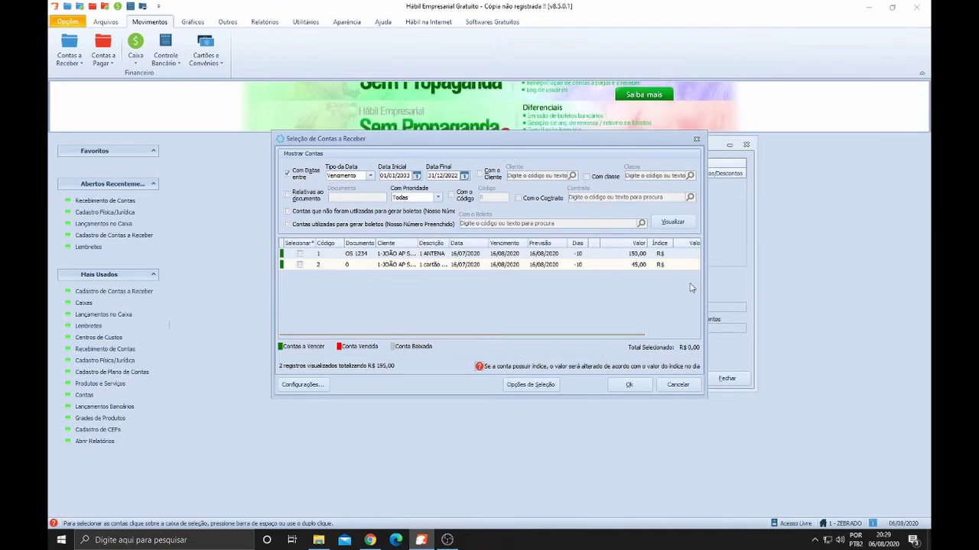
pyautogui.click(673, 222)
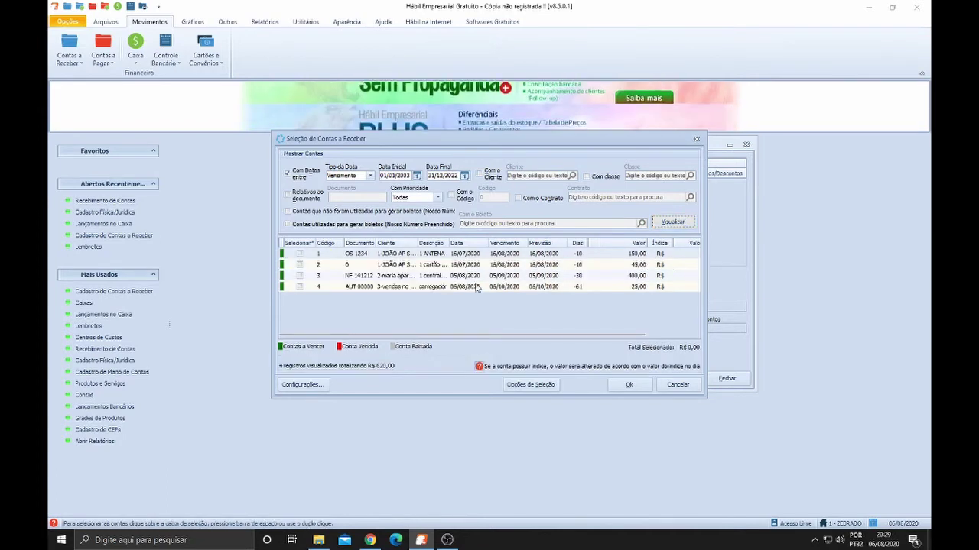
pyautogui.moveTo(704, 395); pyautogui.dragTo(791, 477)
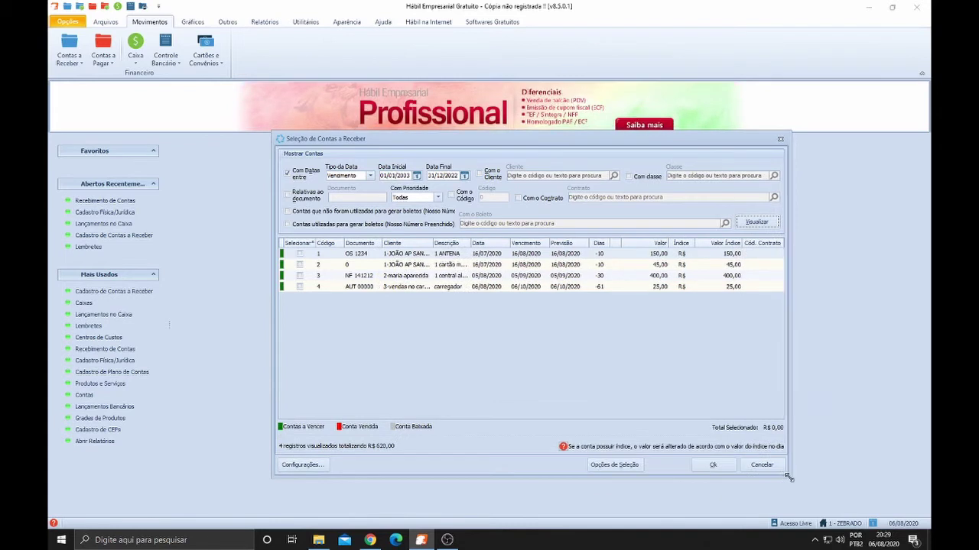
pyautogui.click(412, 278)
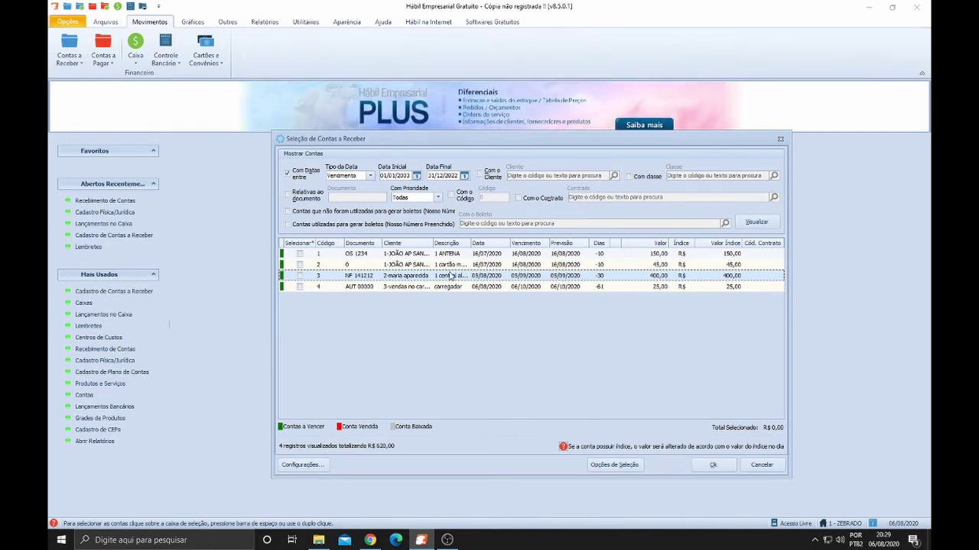
pyautogui.click(406, 288)
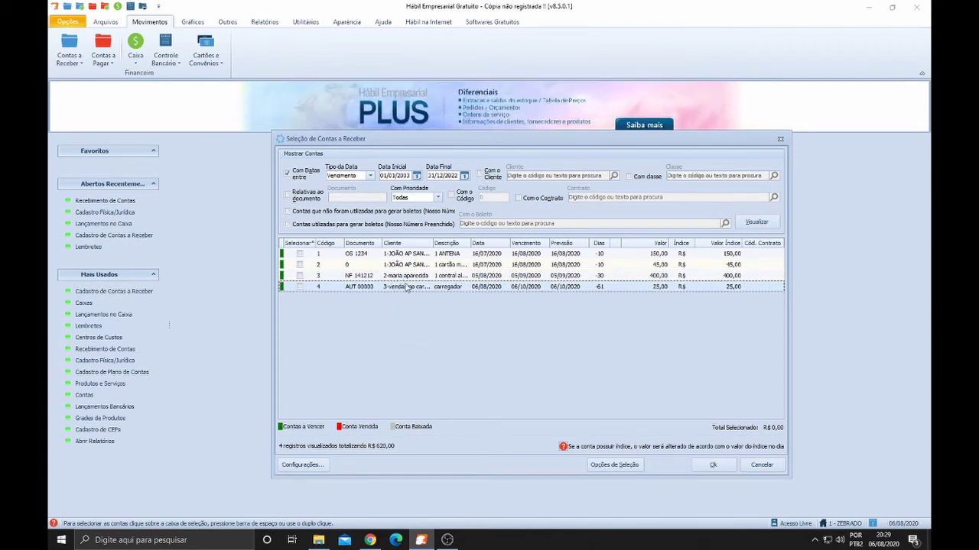
pyautogui.click(408, 280)
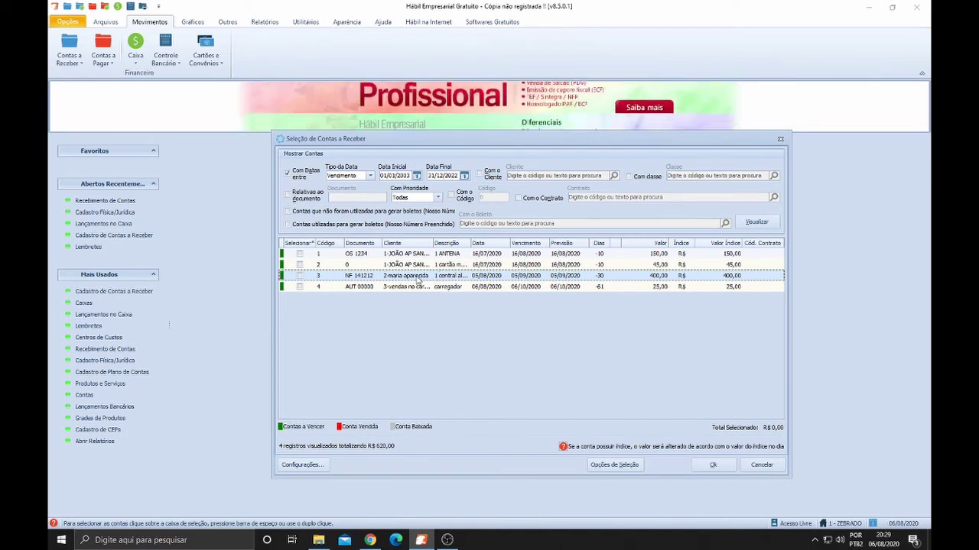
# Replace the date filter with a filter on the client's name and tick her R$ 400,00 account
pyautogui.click(290, 175)
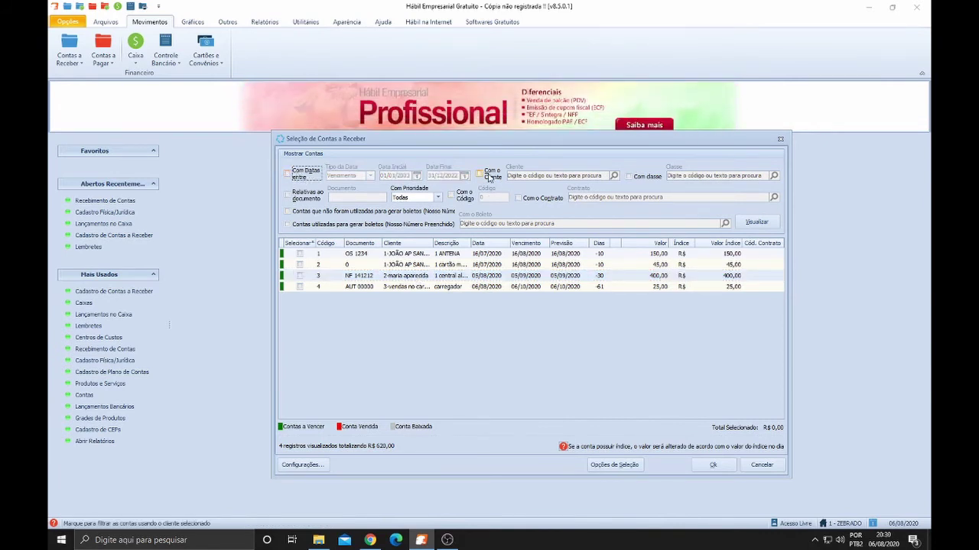
pyautogui.click(489, 176)
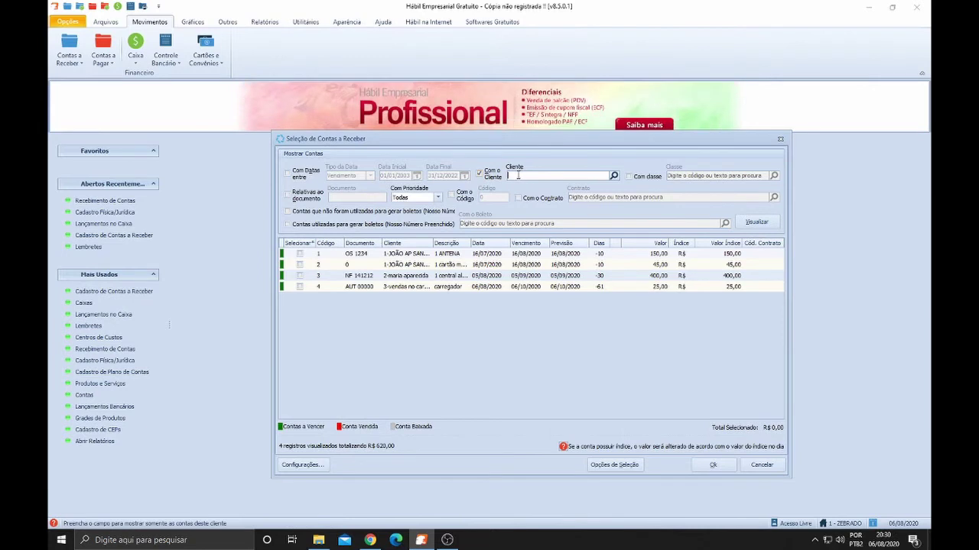
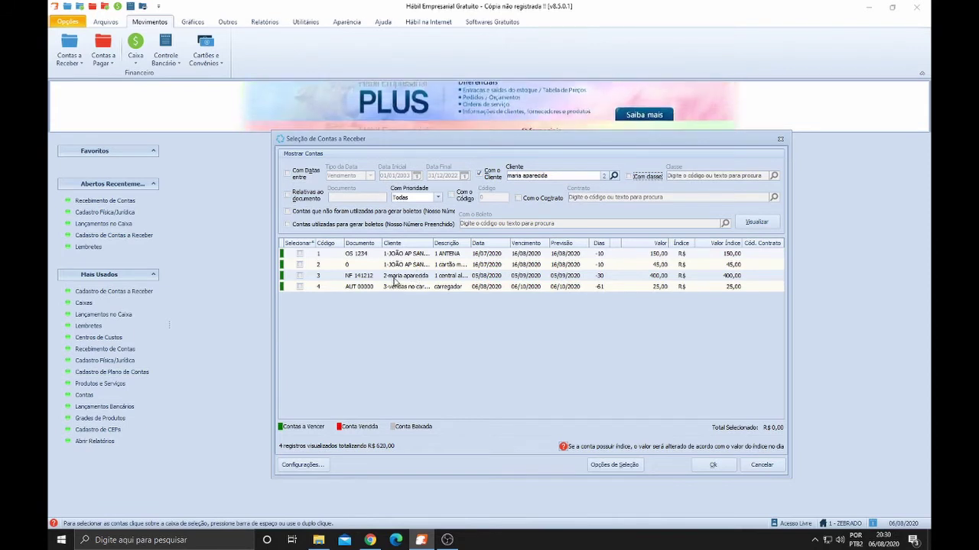
pyautogui.click(757, 223)
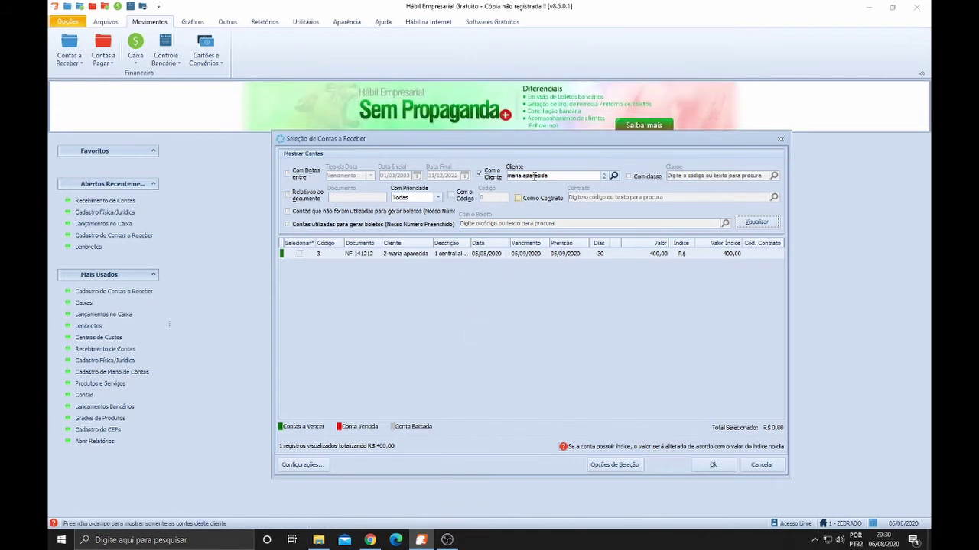
pyautogui.click(301, 254)
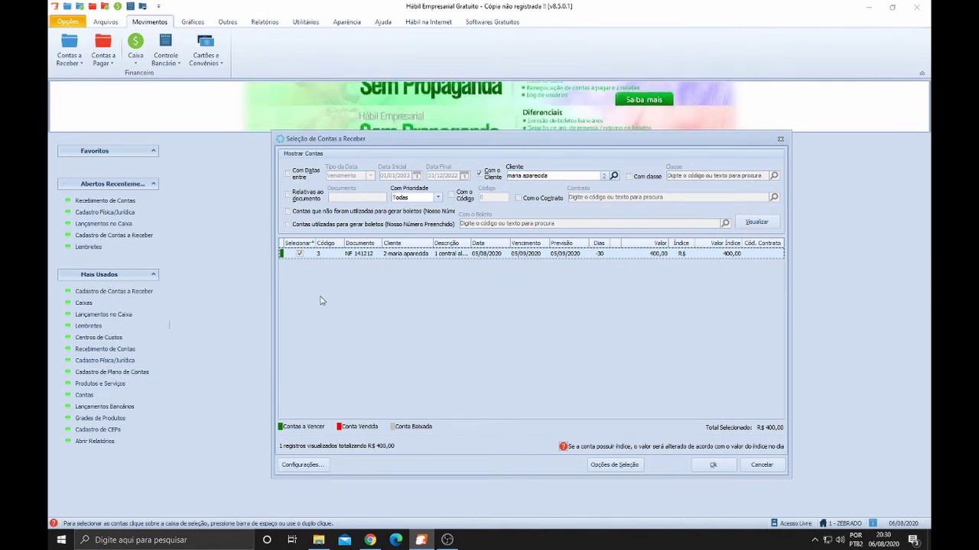
# Load the ticked account and record a Parcial receipt with Valor Pago 200,00 of 400,00
pyautogui.click(714, 465)
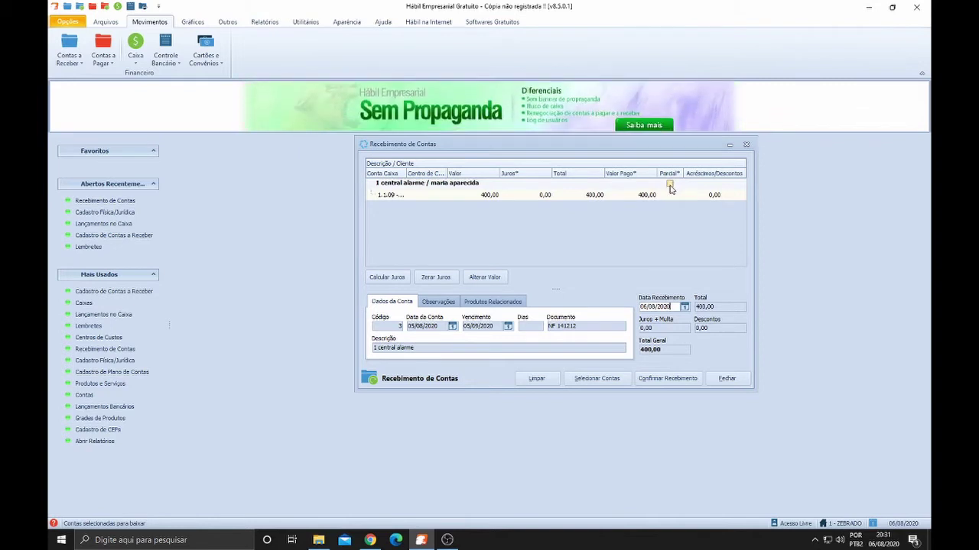
pyautogui.click(670, 186)
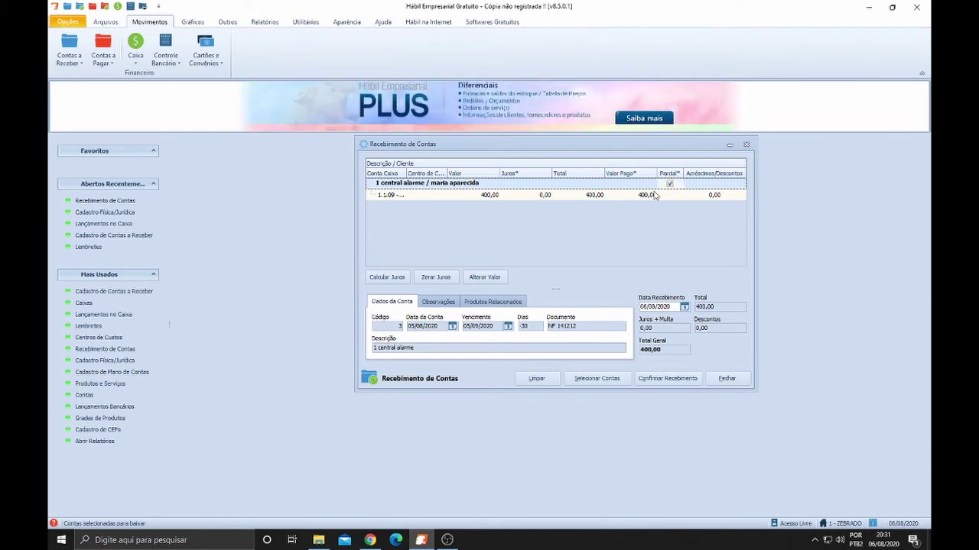
pyautogui.click(646, 197)
pyautogui.click(646, 197)
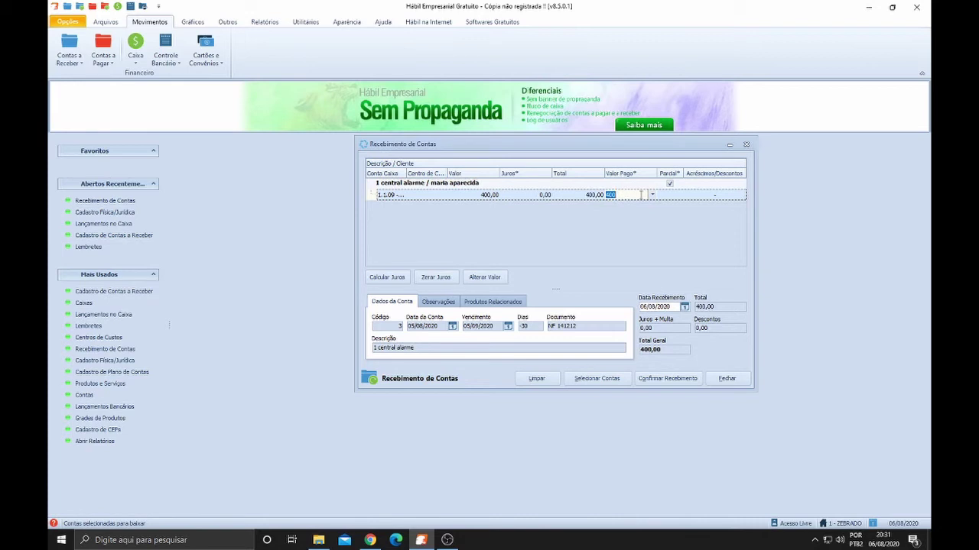
pyautogui.write('200')
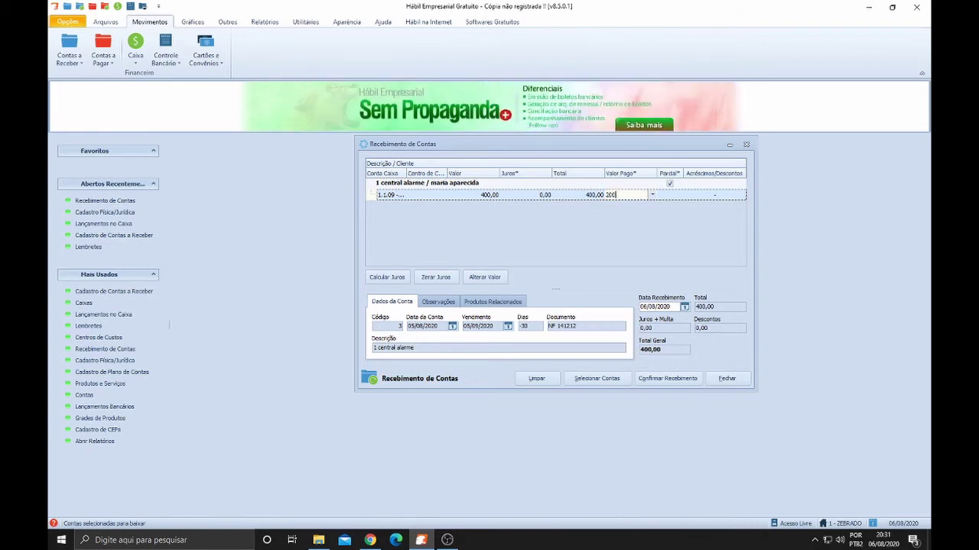
pyautogui.press('Tab')
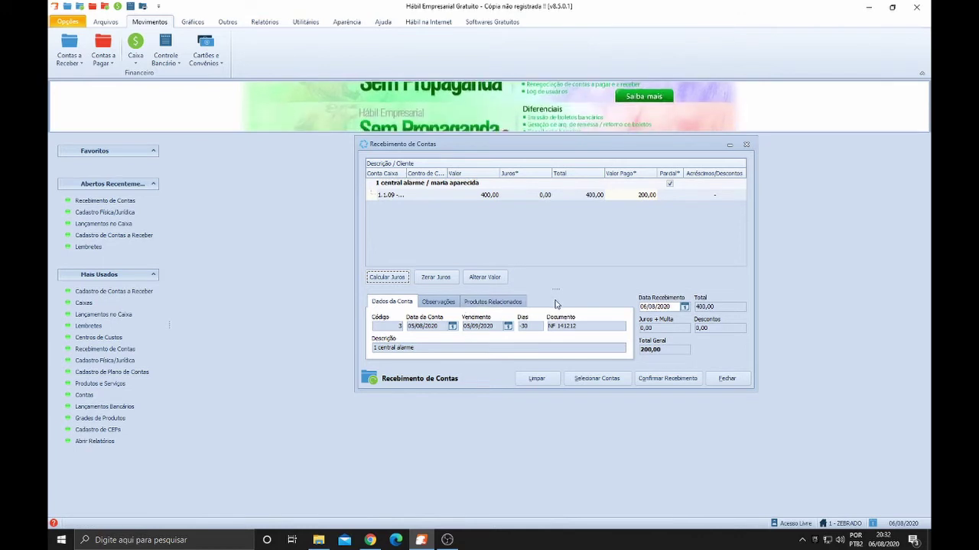
# Pay the 200,00 in Dinheiro with Cheque at 0, keeping the 05/09/2020 due date for the rest
pyautogui.click(662, 382)
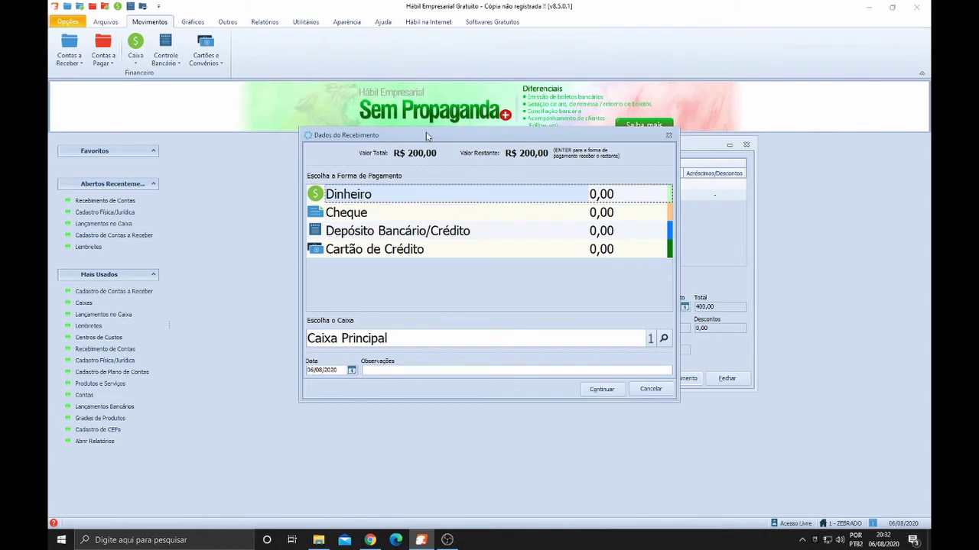
pyautogui.click(380, 215)
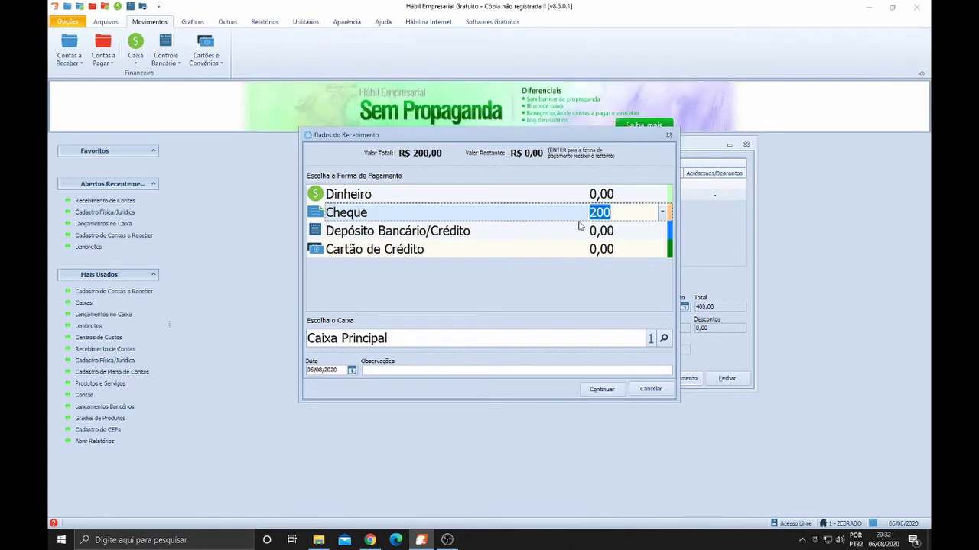
pyautogui.write('0')
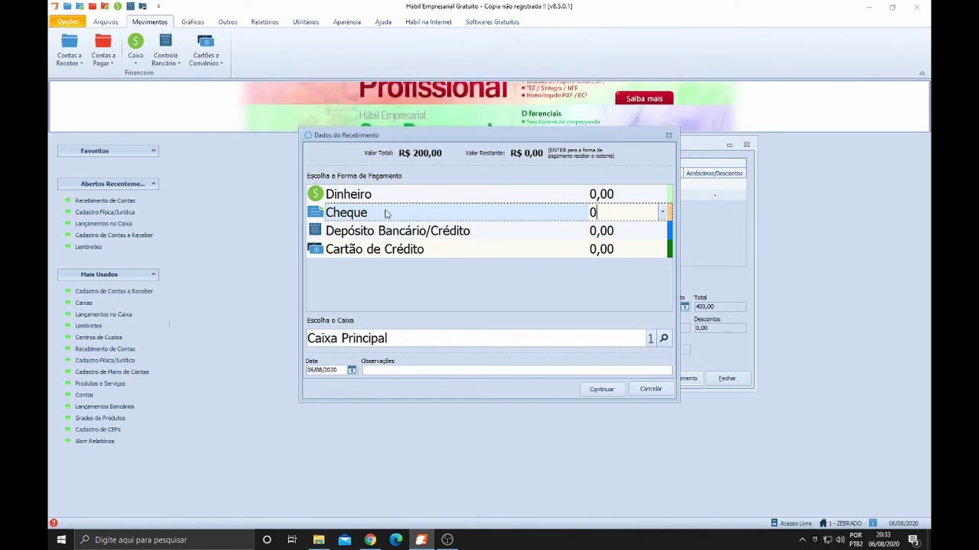
pyautogui.click(397, 198)
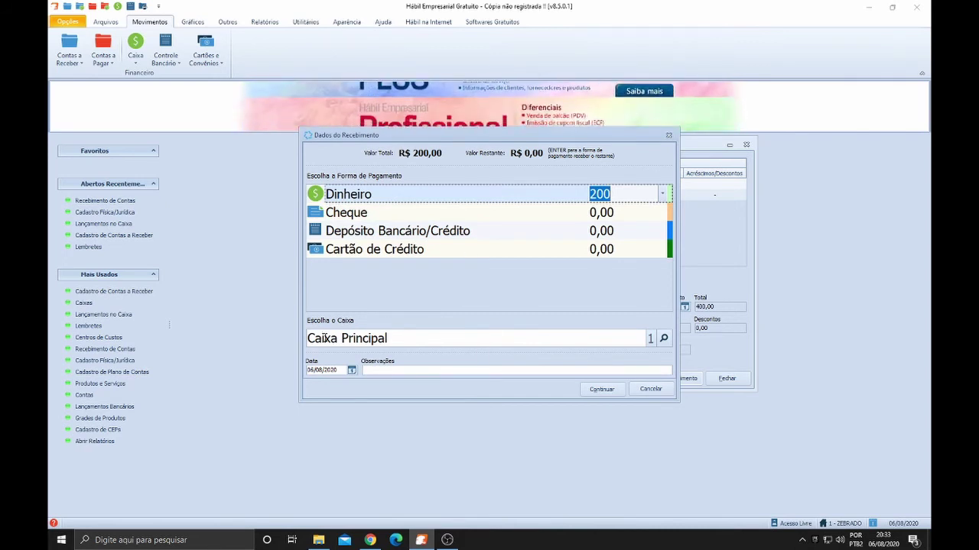
pyautogui.click(413, 340)
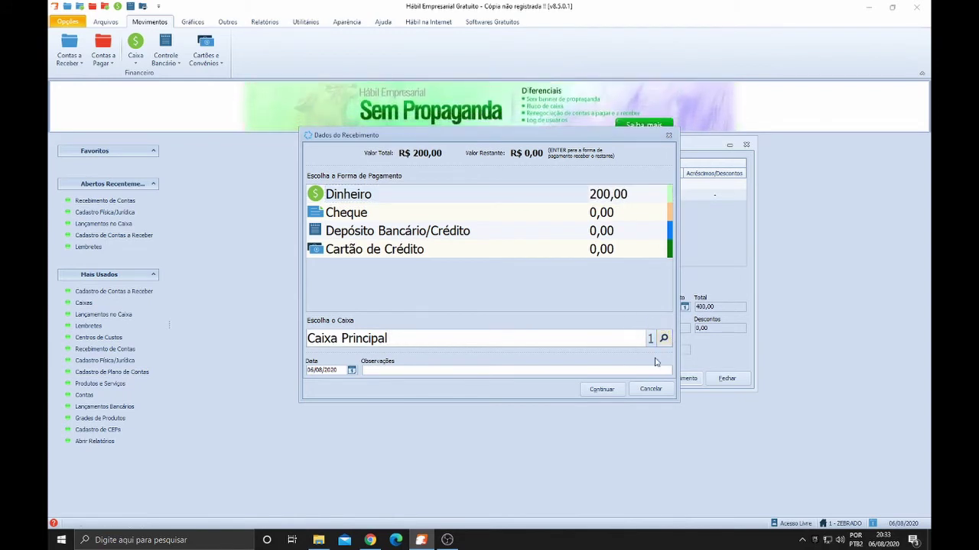
pyautogui.click(611, 395)
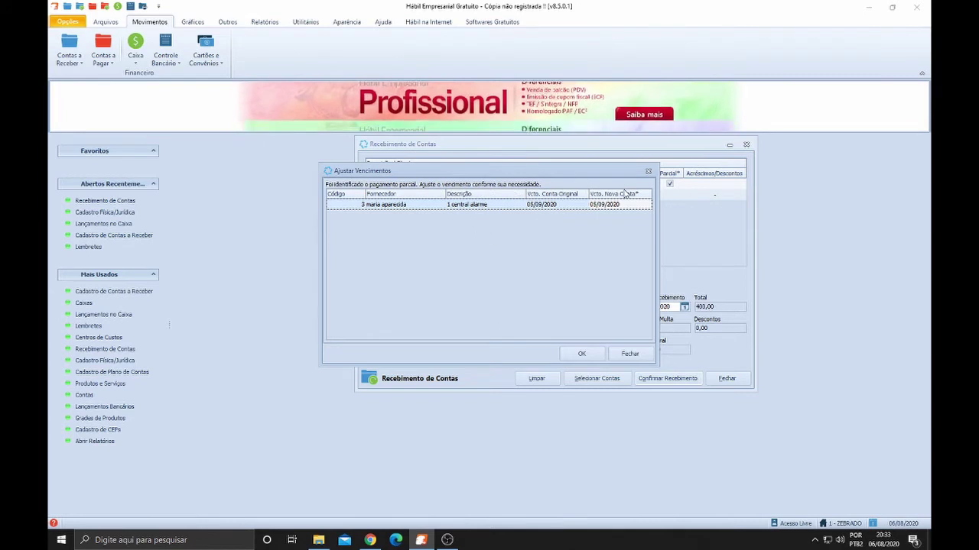
pyautogui.click(585, 356)
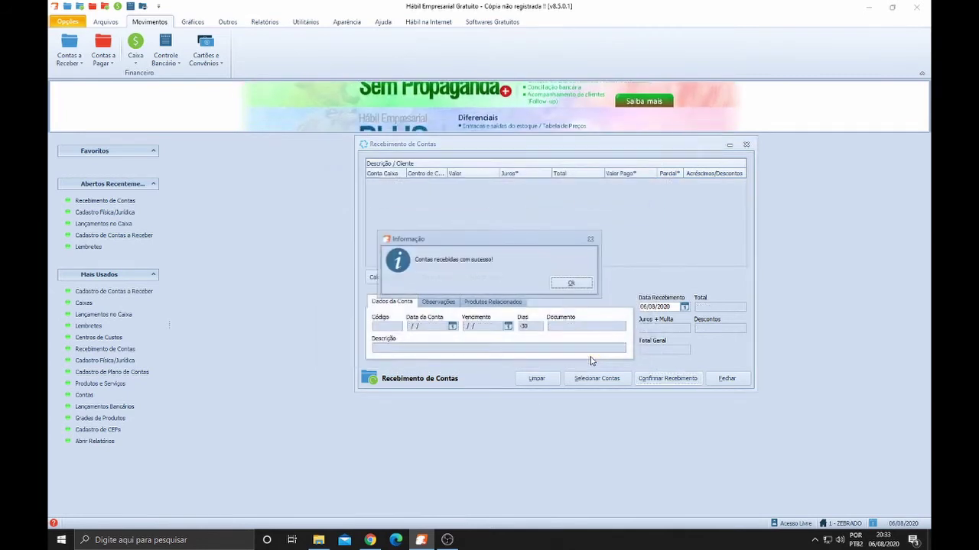
pyautogui.click(585, 284)
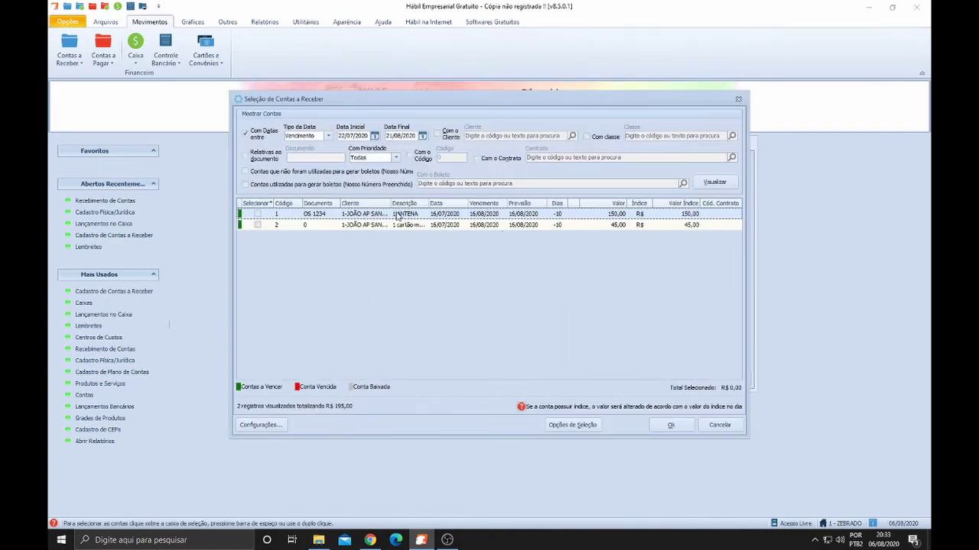
pyautogui.click(247, 133)
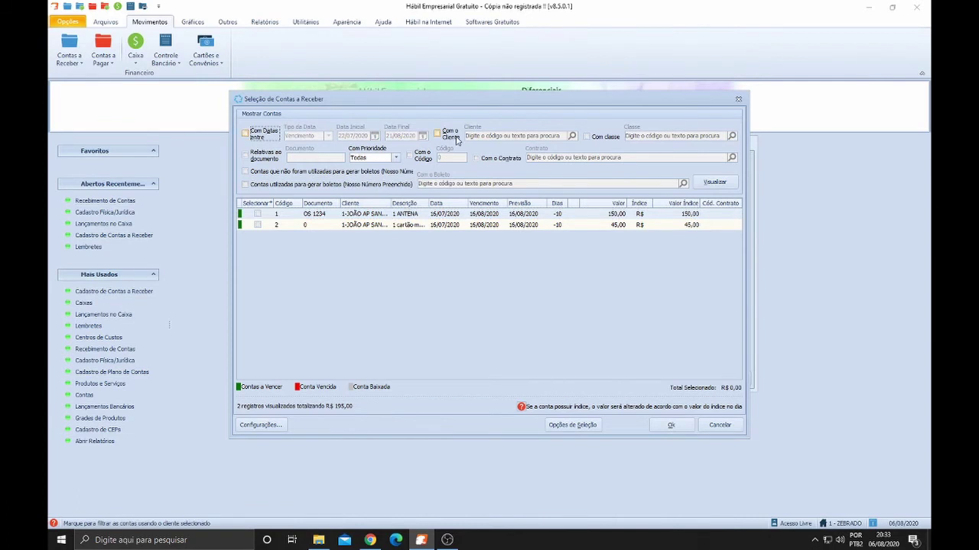
pyautogui.click(454, 137)
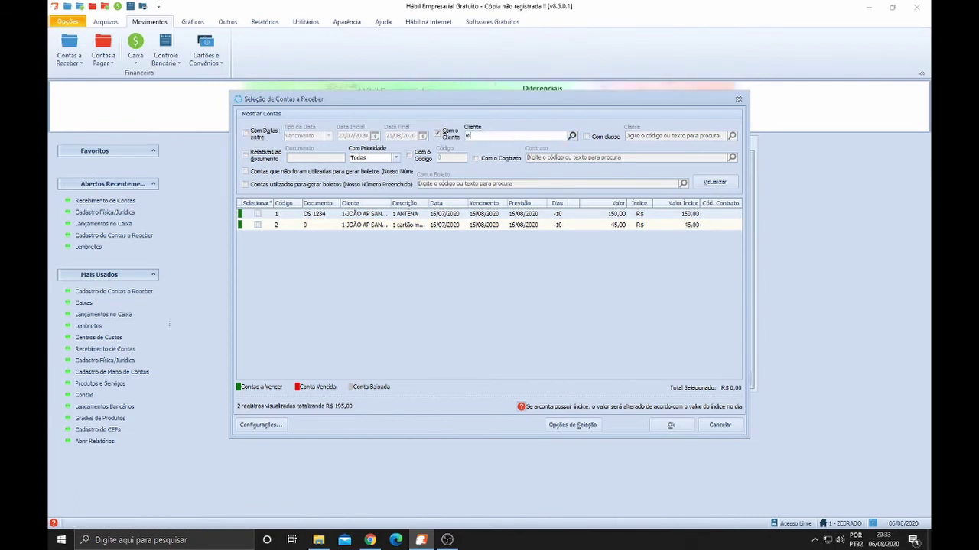
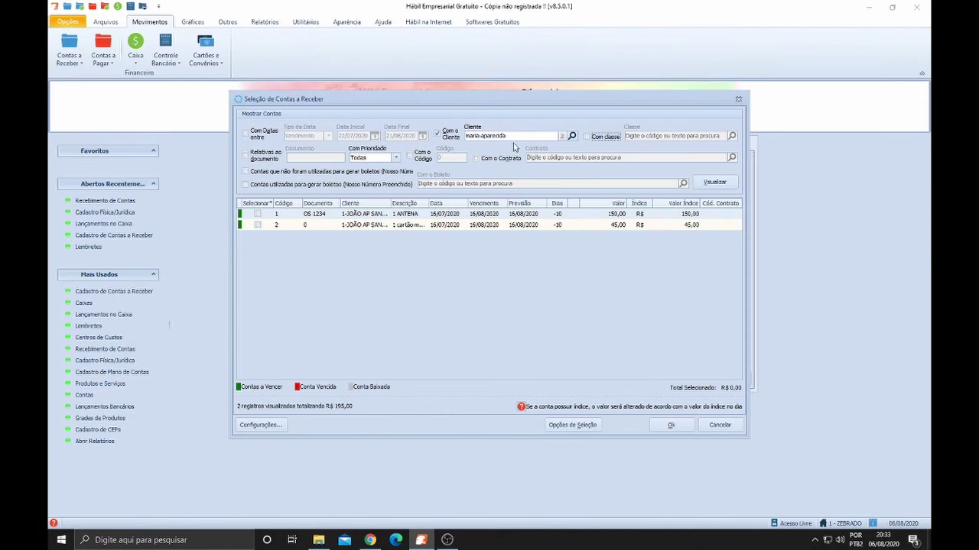
pyautogui.click(717, 185)
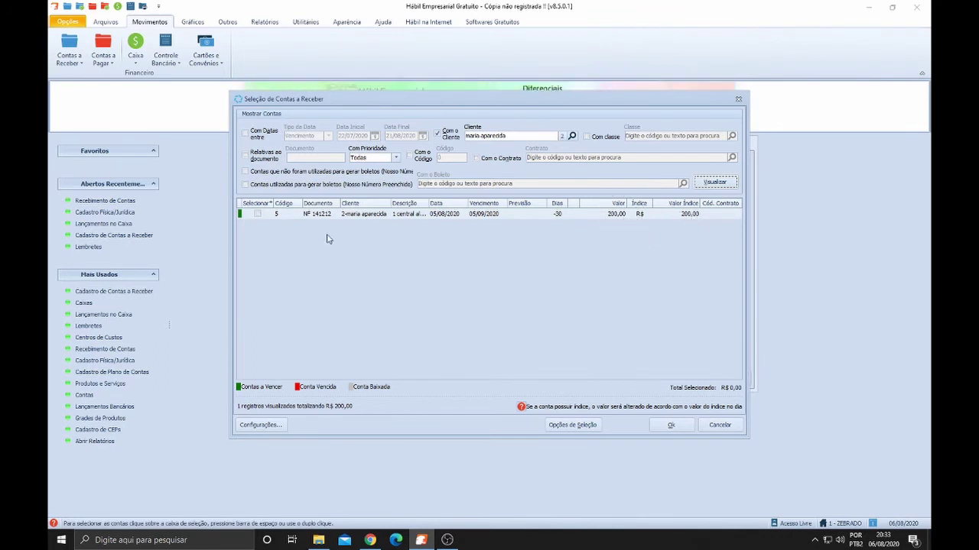
pyautogui.click(723, 425)
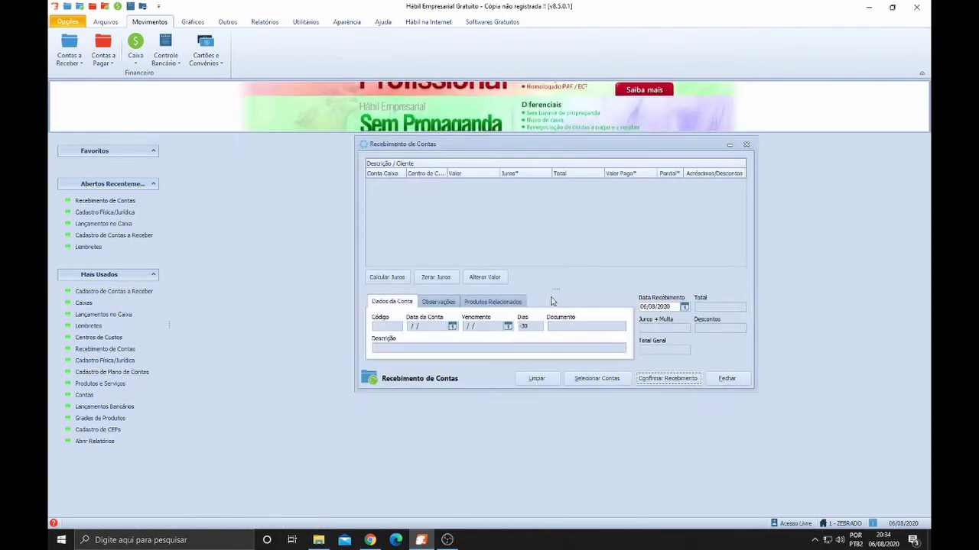
# Start a new receipt and load the 45,00 '1 cartão memoria' account into it
pyautogui.click(727, 380)
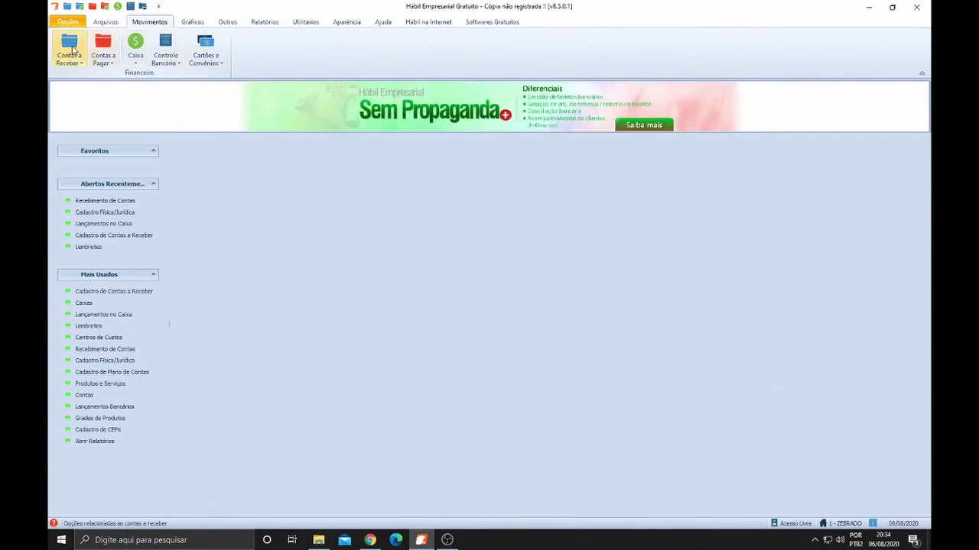
pyautogui.click(68, 52)
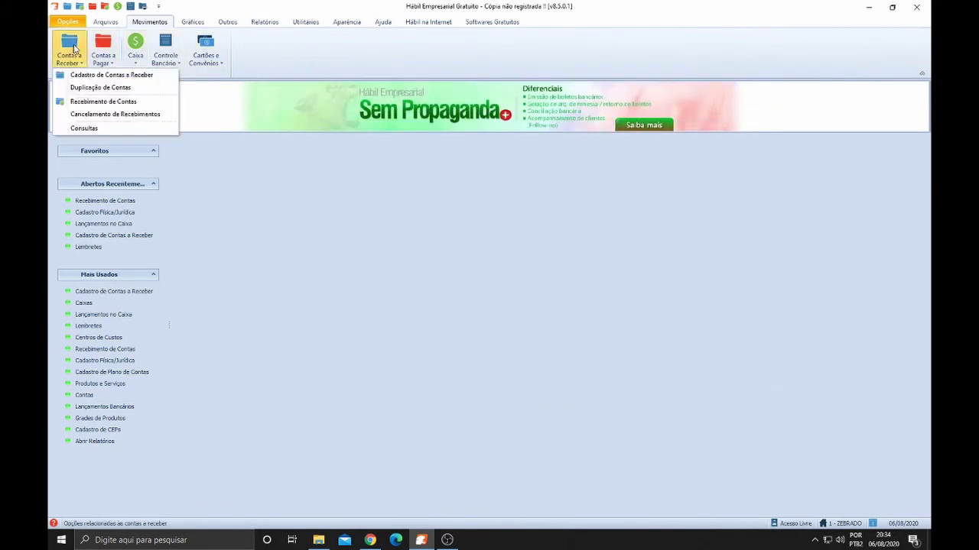
pyautogui.click(109, 102)
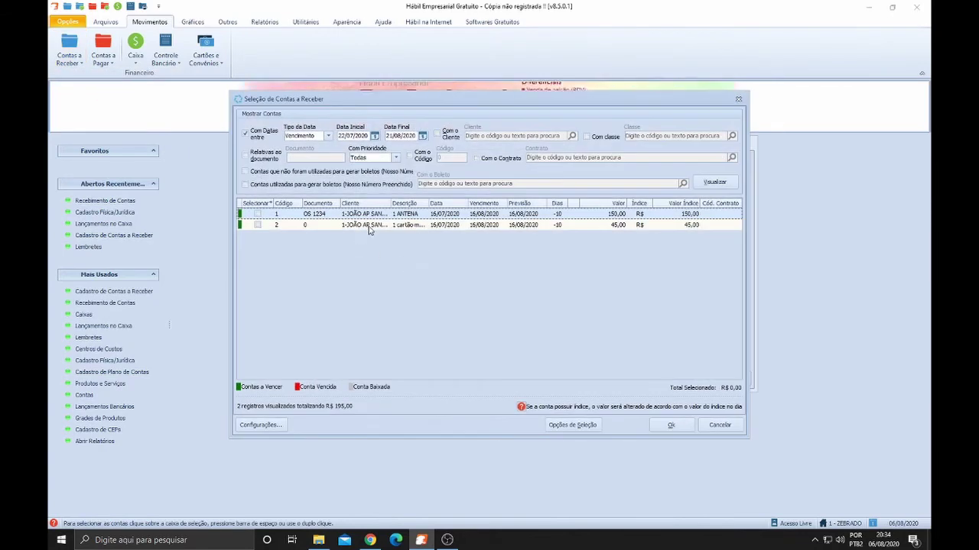
pyautogui.click(368, 227)
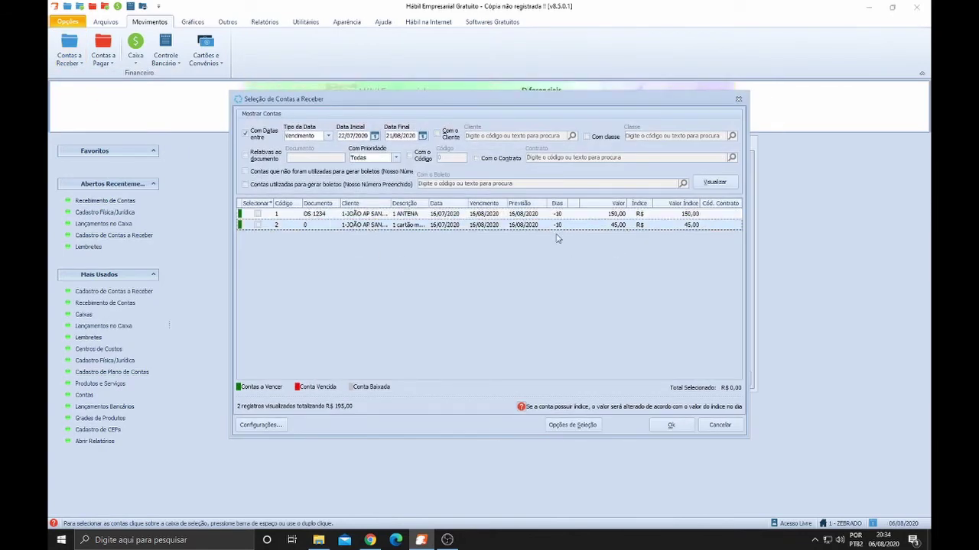
pyautogui.click(258, 225)
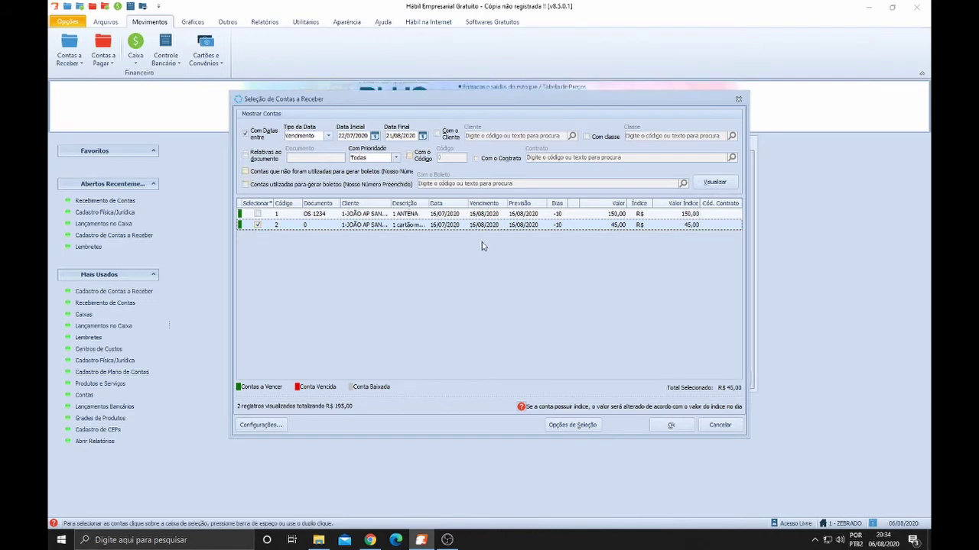
pyautogui.click(671, 425)
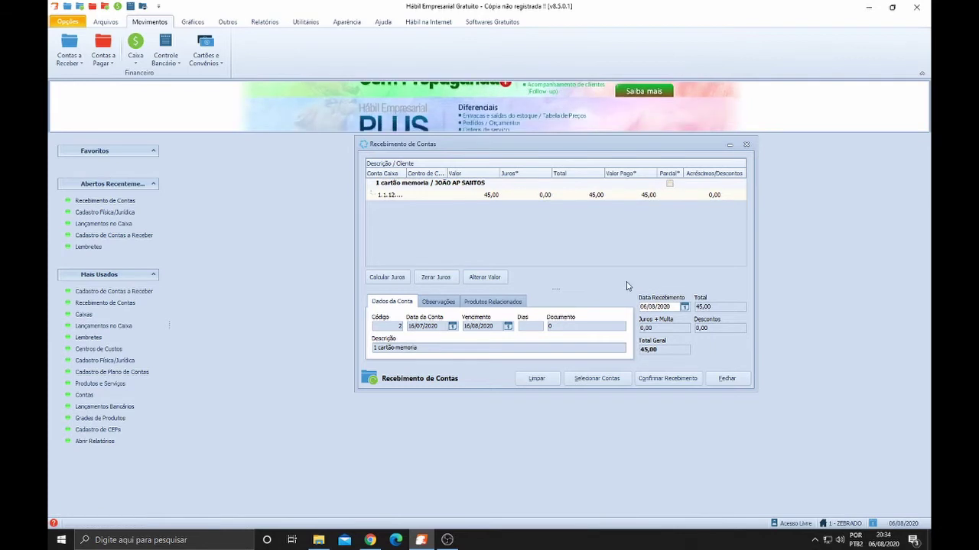
# Assign the full 45,00 to Depósito Bancário/Crédito and continue to Lançamento Bancário
pyautogui.click(663, 380)
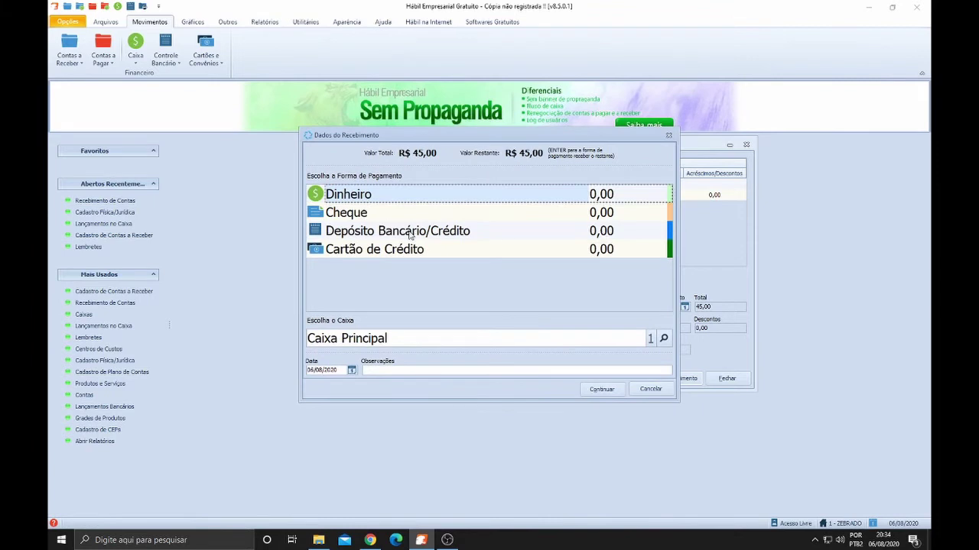
pyautogui.click(611, 233)
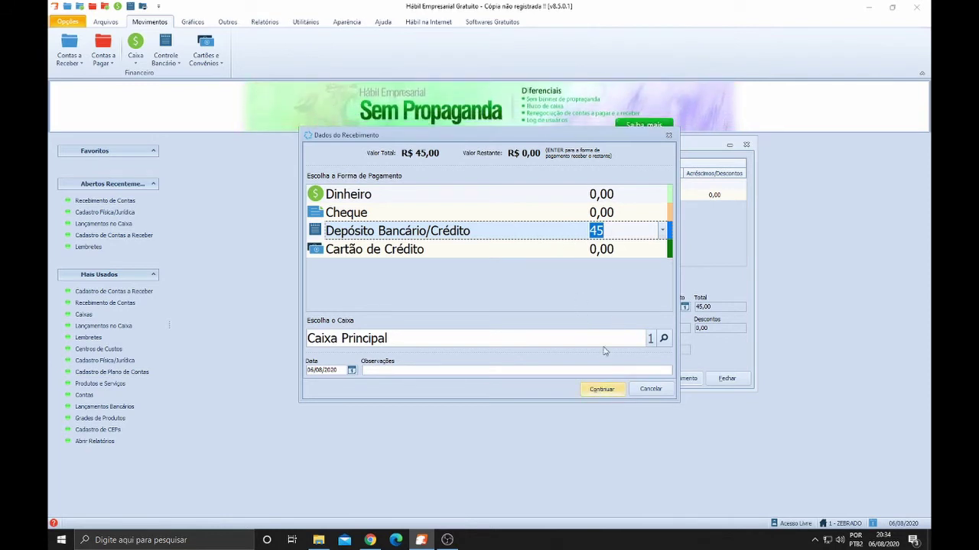
pyautogui.click(602, 389)
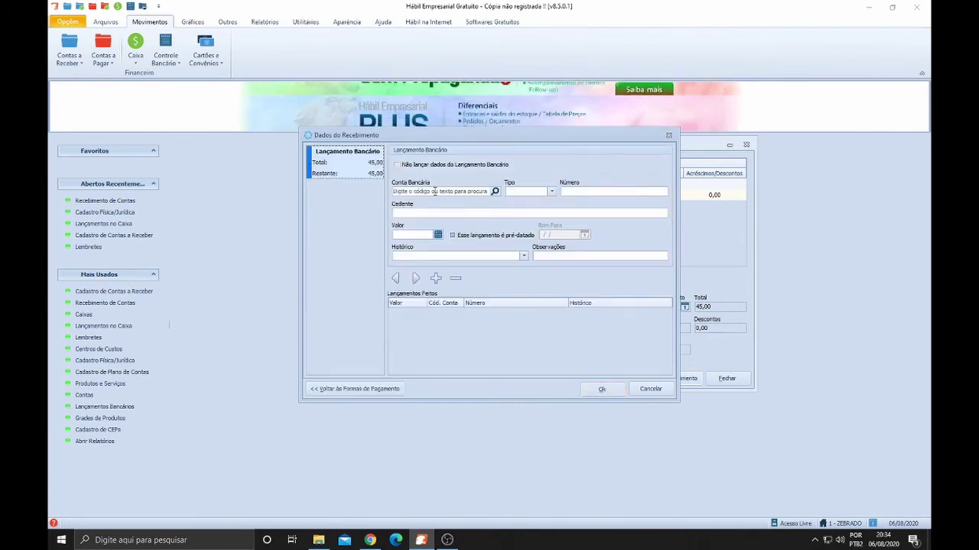
# Search for a bank account without choosing one, add a 45,00 bank entry, then cancel the payment details
pyautogui.click(429, 191)
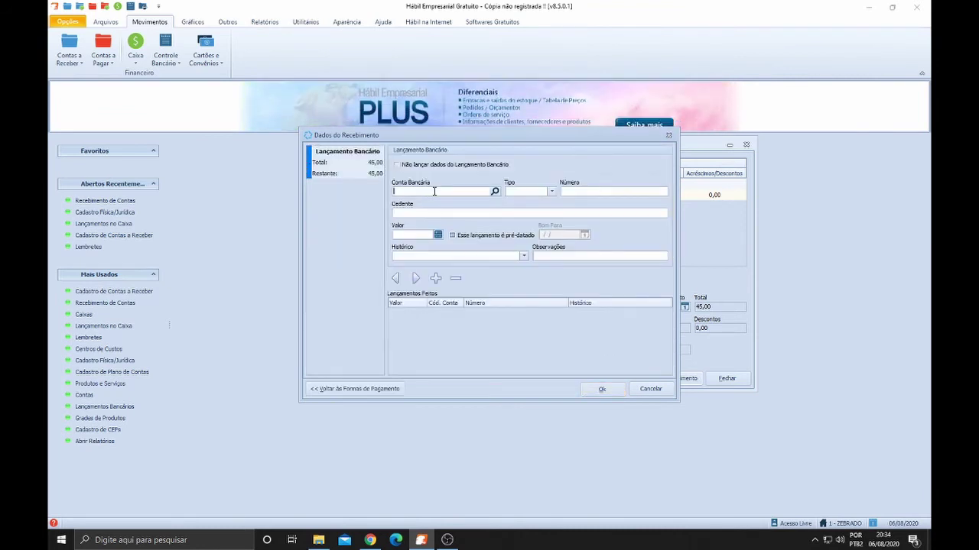
pyautogui.click(495, 191)
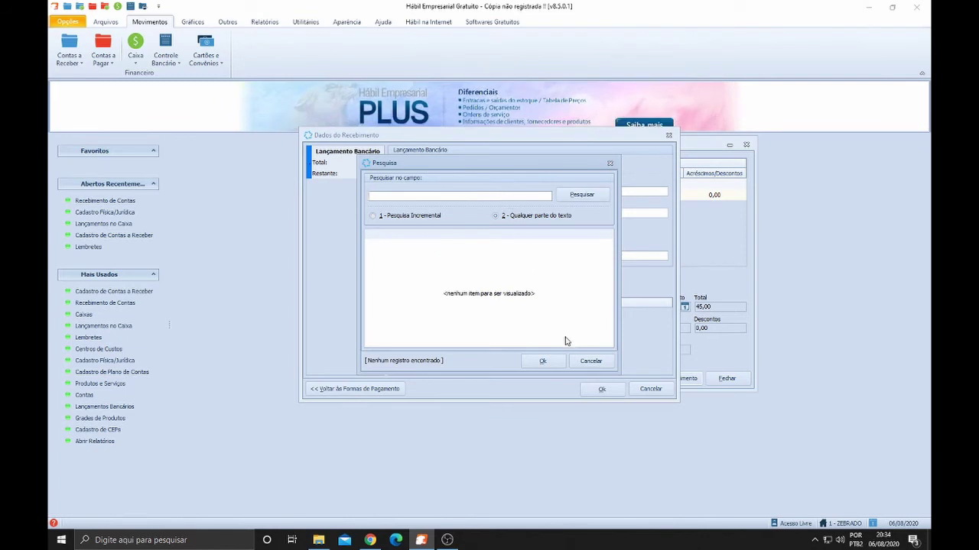
pyautogui.click(588, 361)
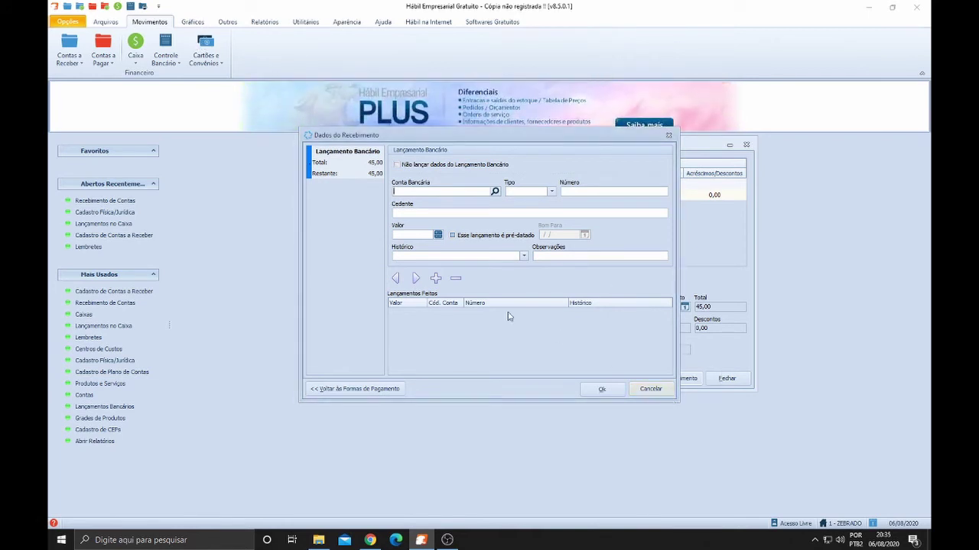
pyautogui.click(436, 278)
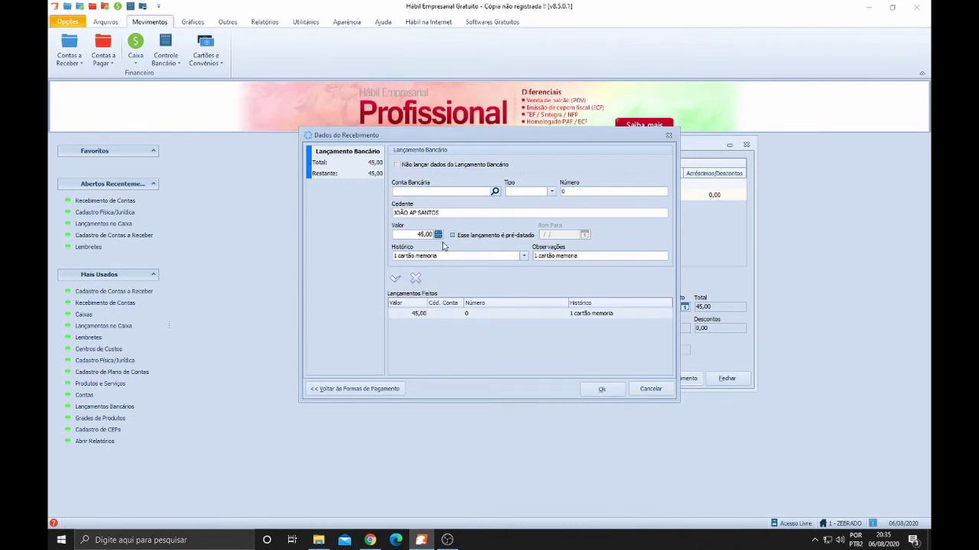
pyautogui.click(496, 190)
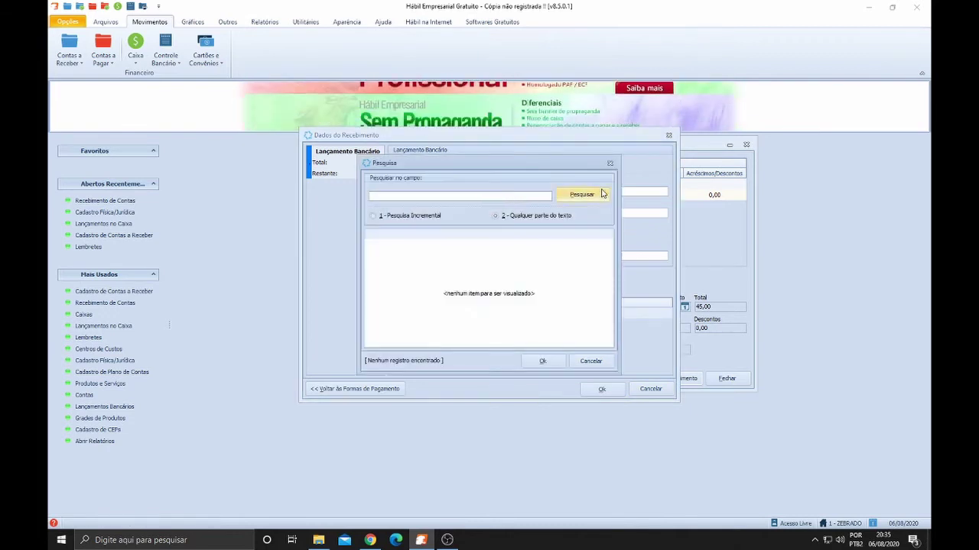
pyautogui.click(609, 165)
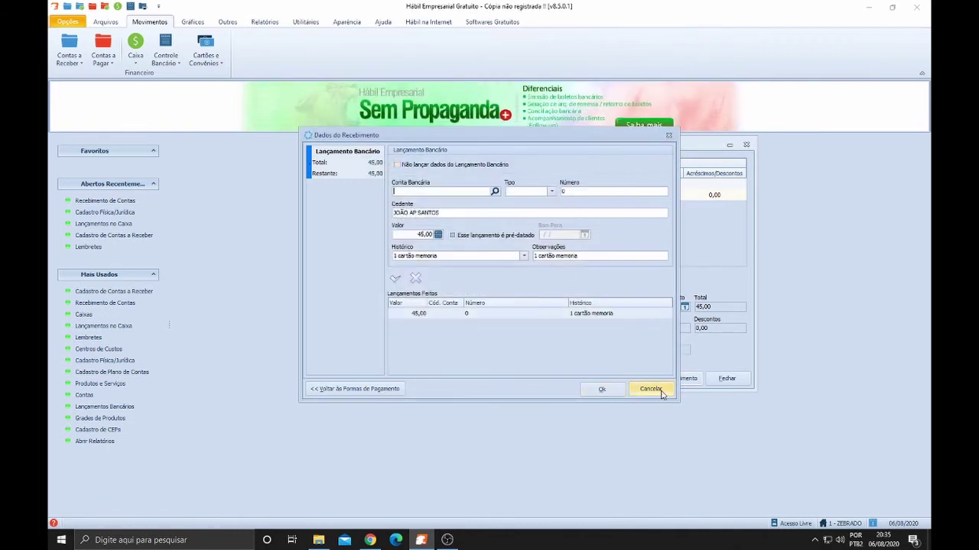
pyautogui.click(660, 391)
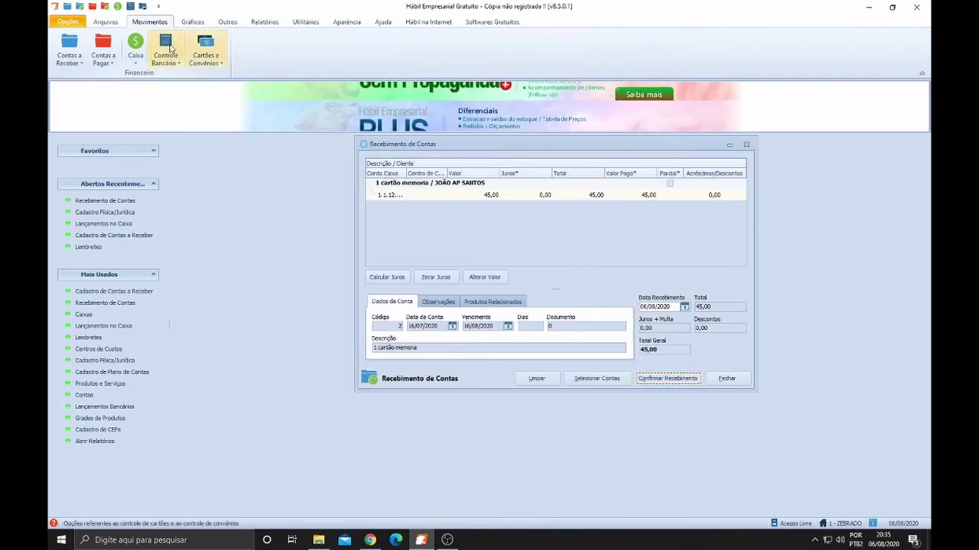
# Rename bank 757 to BANCO DO BRASIL in Cadastro de Bancos and save it
pyautogui.click(106, 21)
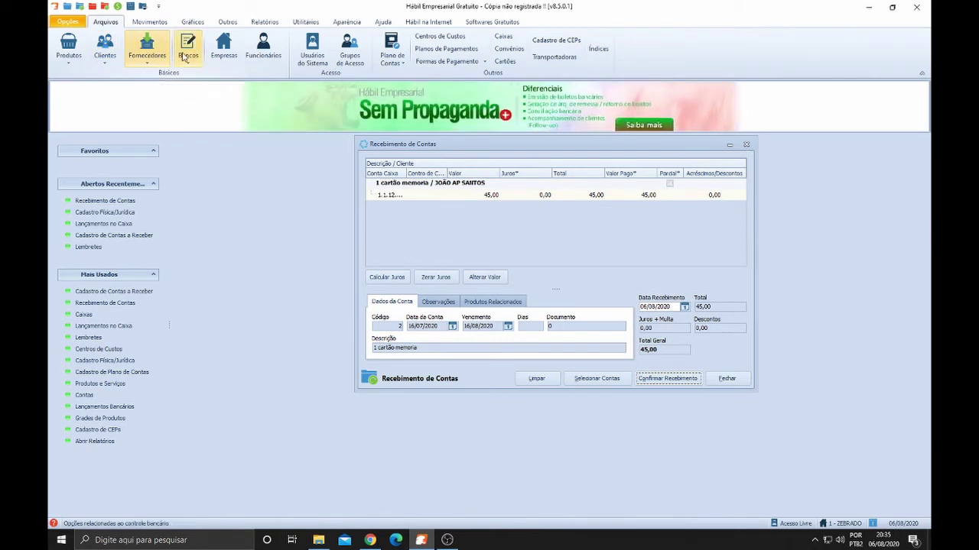
pyautogui.click(183, 54)
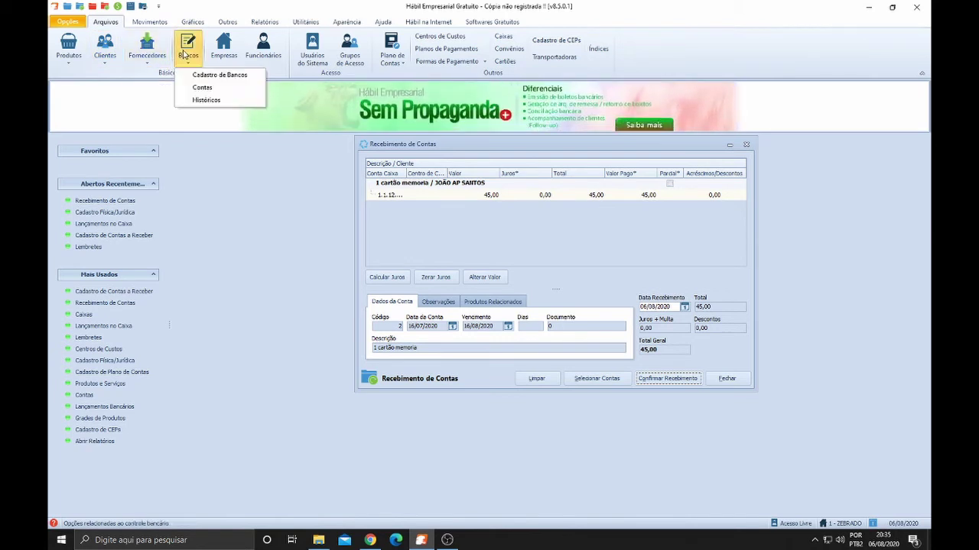
pyautogui.click(214, 80)
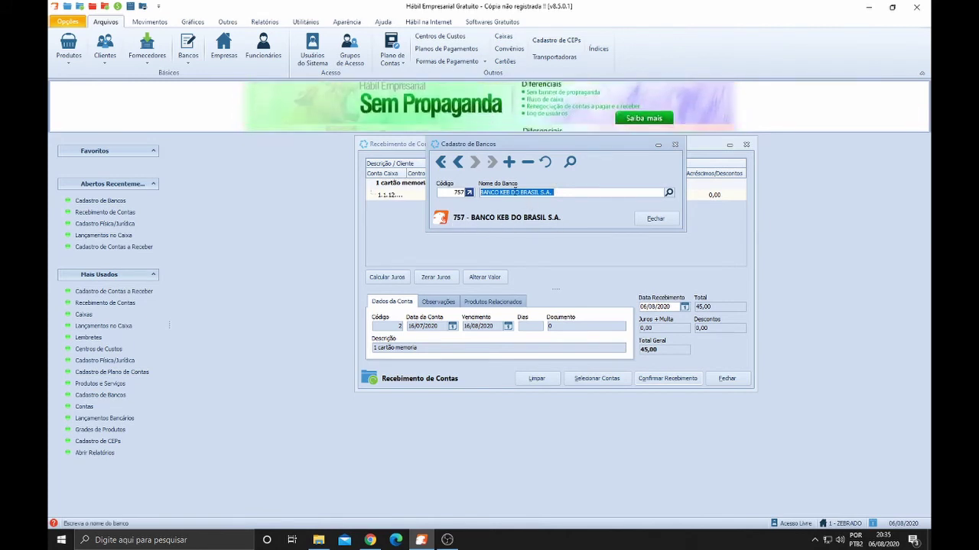
pyautogui.click(510, 192)
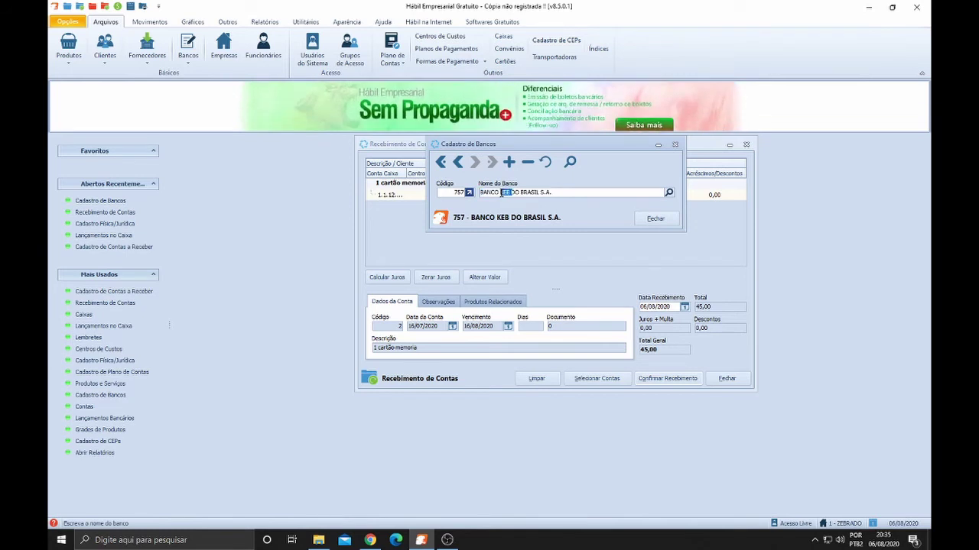
pyautogui.press('BackSpace')
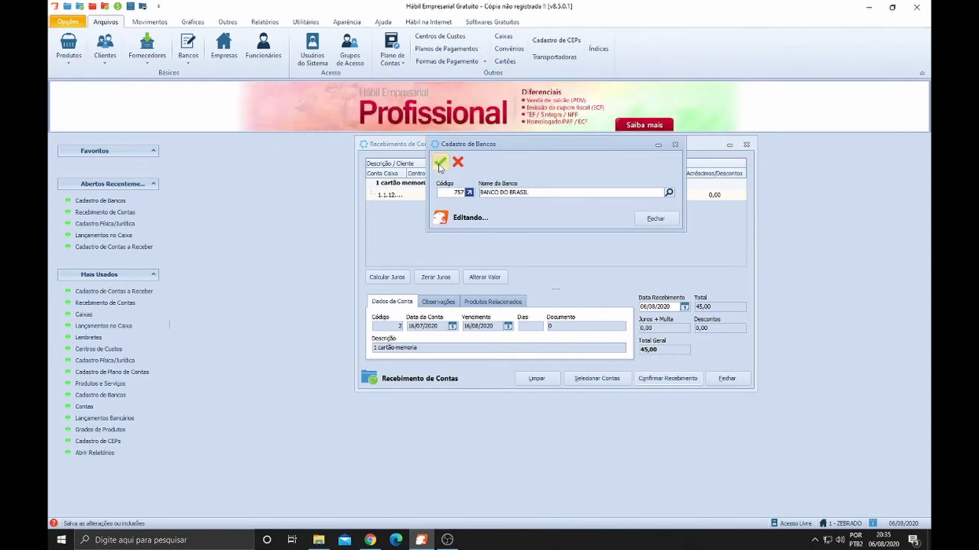
pyautogui.click(439, 162)
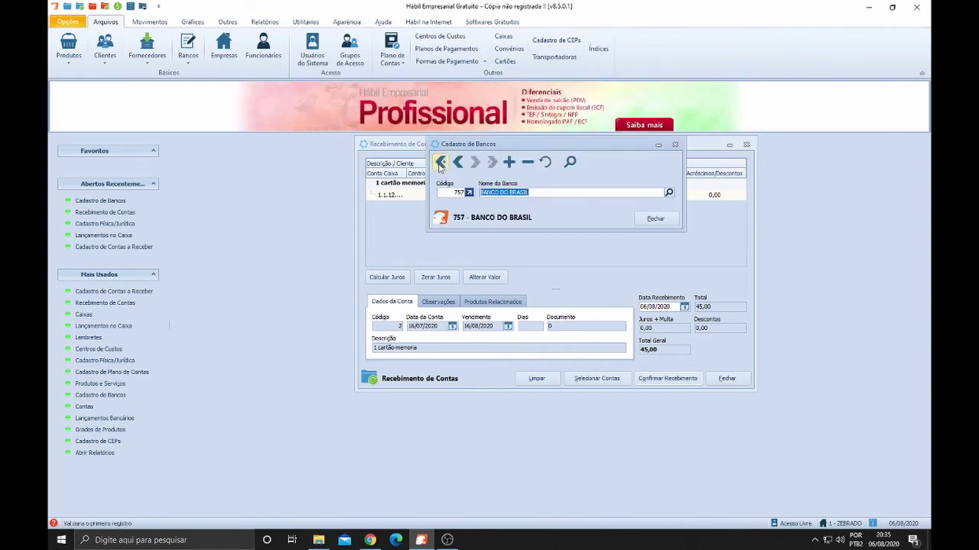
pyautogui.click(655, 219)
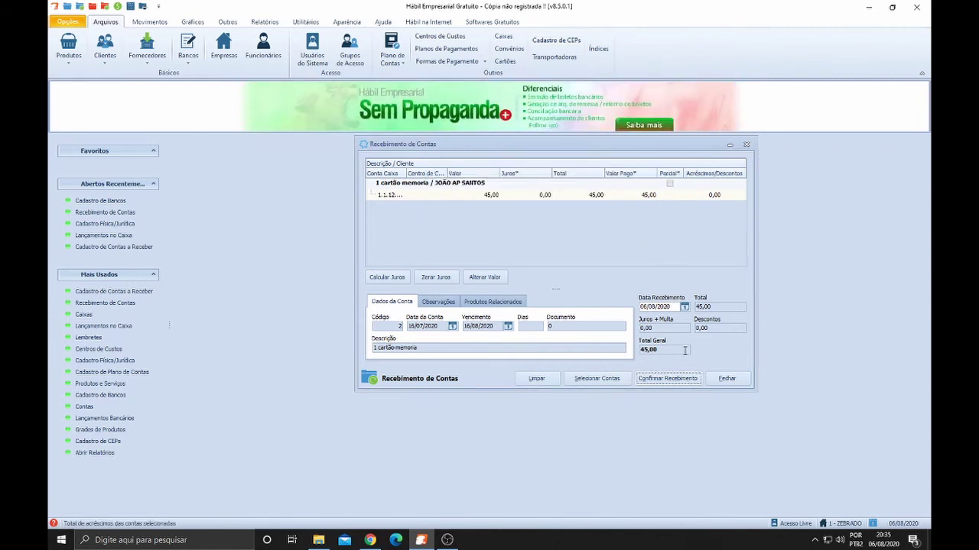
# Put the 45,00 under Depósito Bancário/Crédito again and continue to the bank entry
pyautogui.click(668, 378)
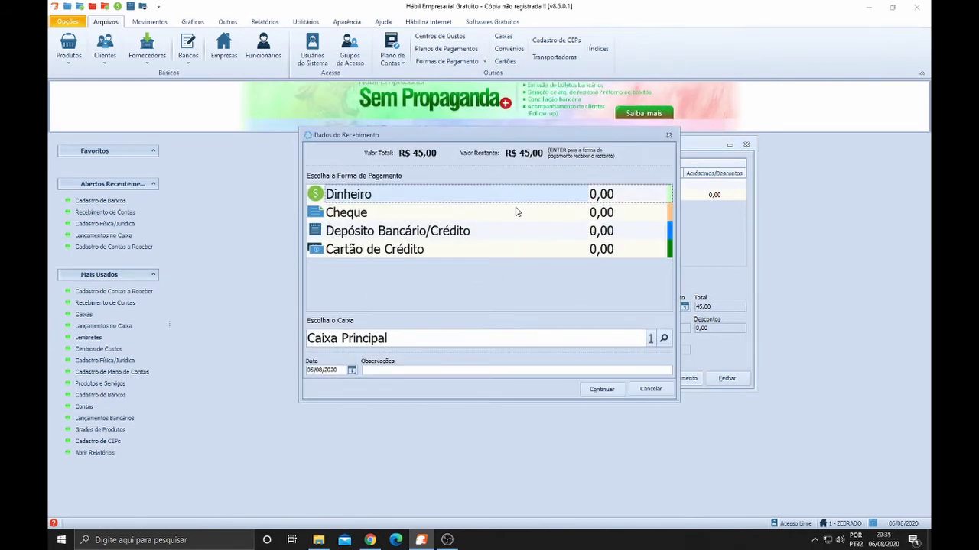
pyautogui.click(430, 231)
pyautogui.press('Return')
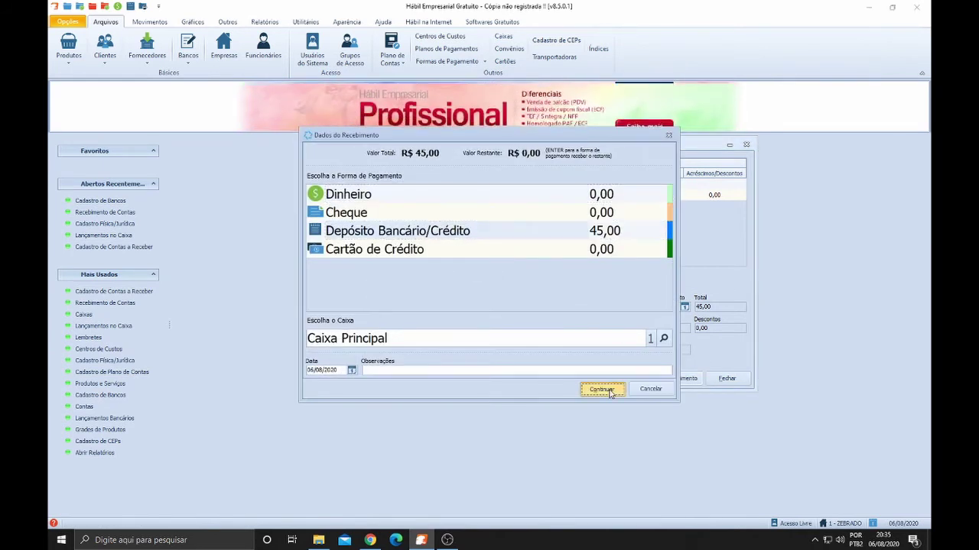
pyautogui.click(602, 390)
# Enter a Depósito numbered 12345 to the banco do brasil account and finish the receipt
pyautogui.click(466, 191)
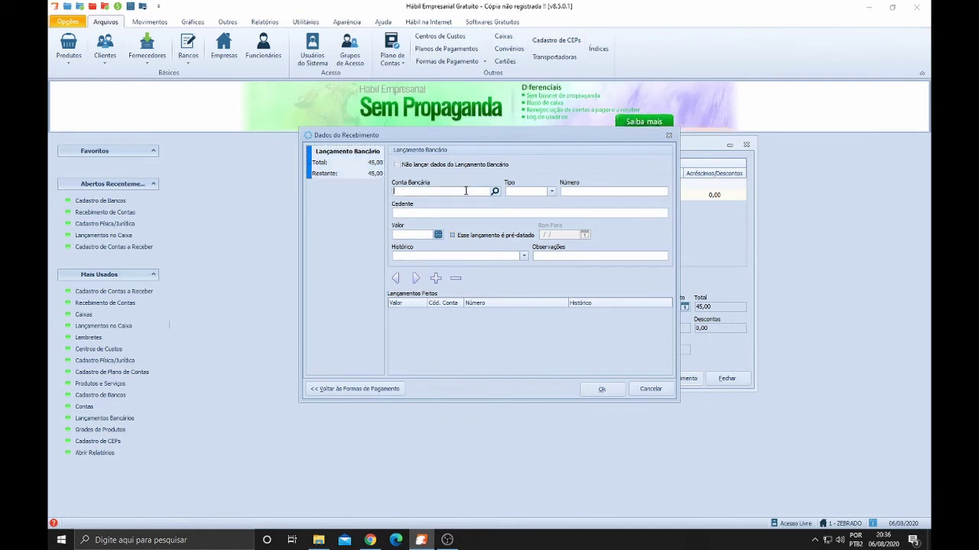
pyautogui.write('bri')
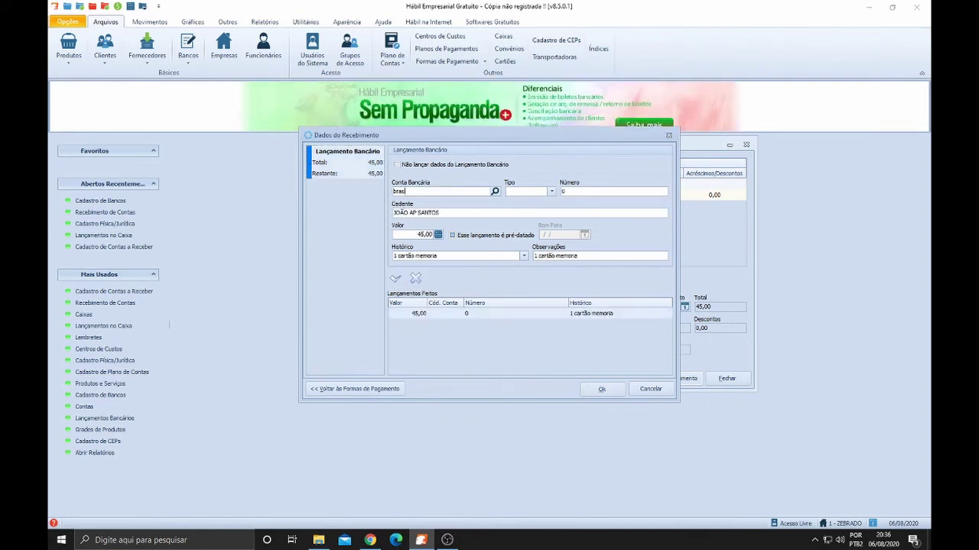
pyautogui.write('sil')
pyautogui.press('Tab')
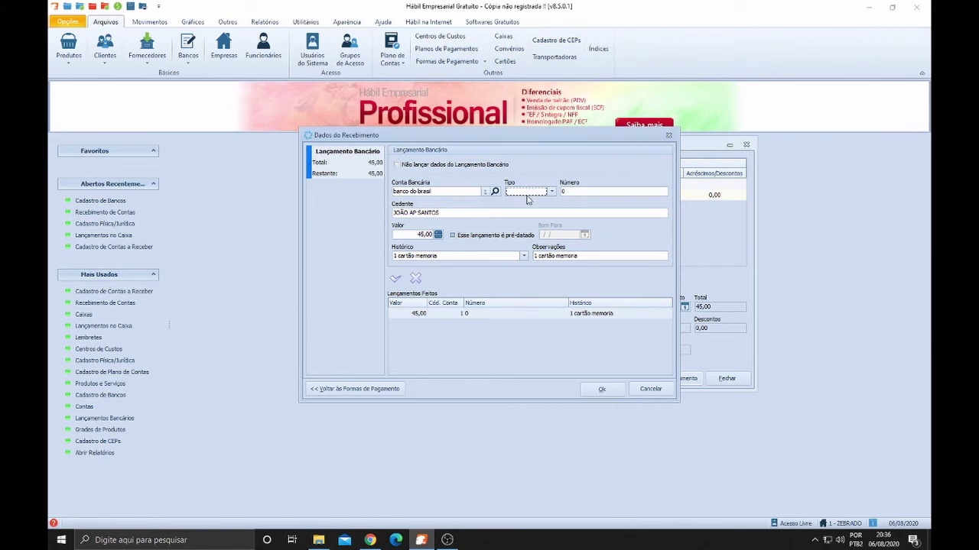
pyautogui.click(552, 192)
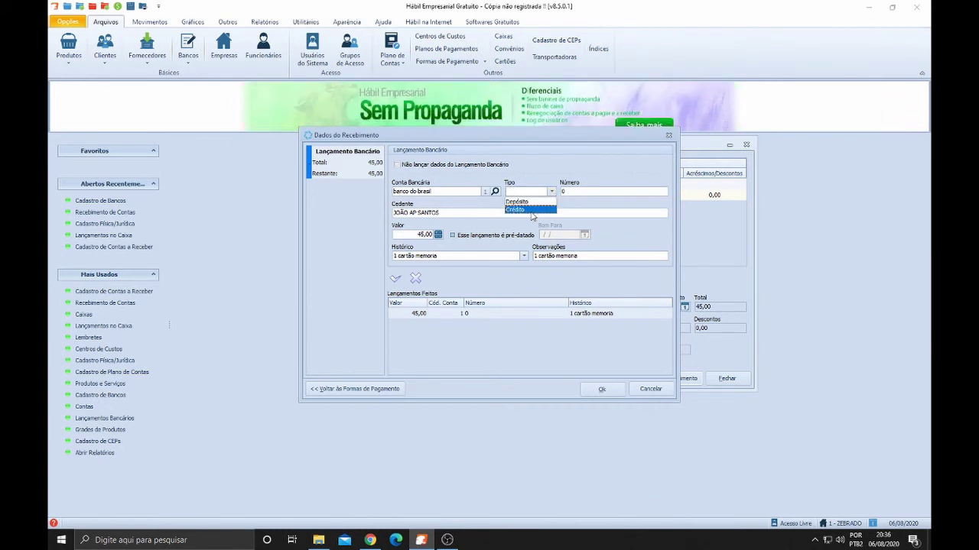
pyautogui.click(533, 203)
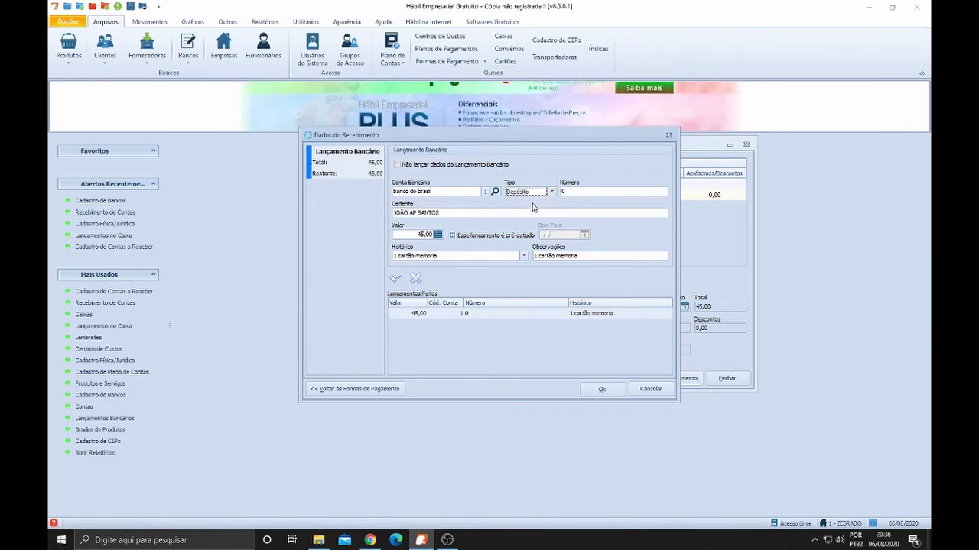
pyautogui.click(560, 191)
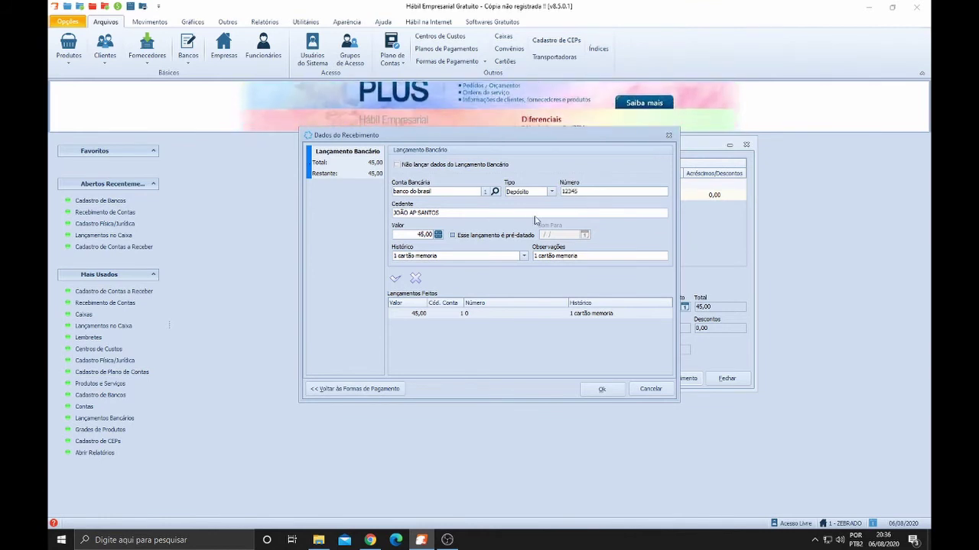
pyautogui.click(396, 279)
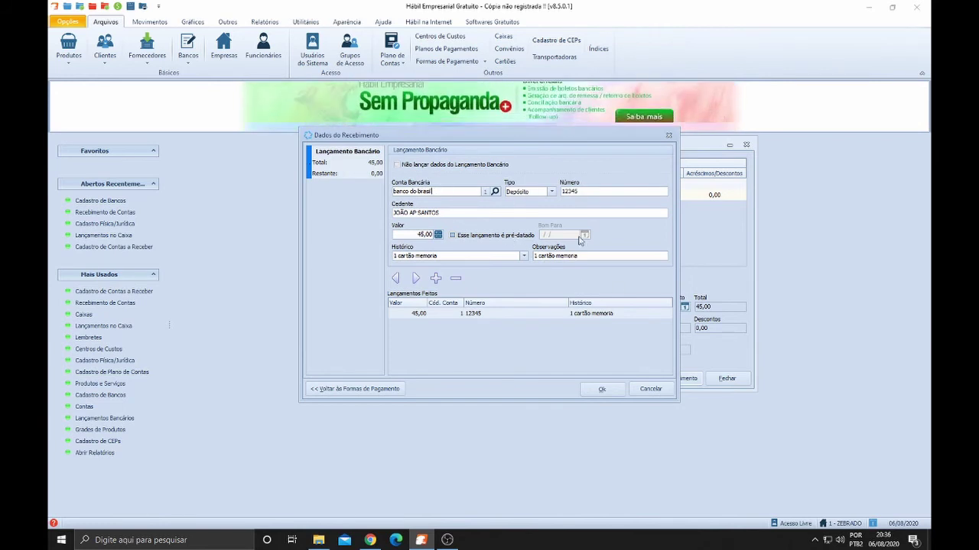
pyautogui.click(601, 391)
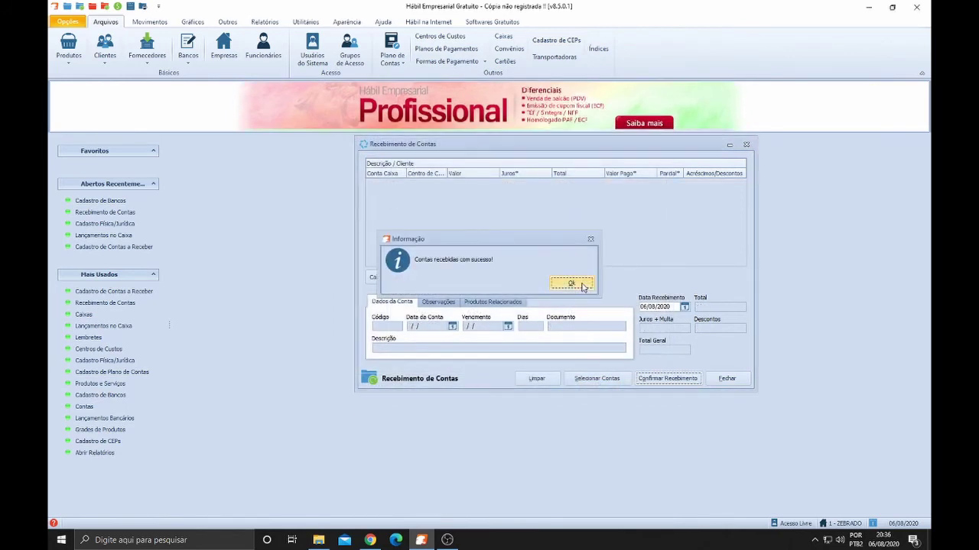
pyautogui.click(574, 284)
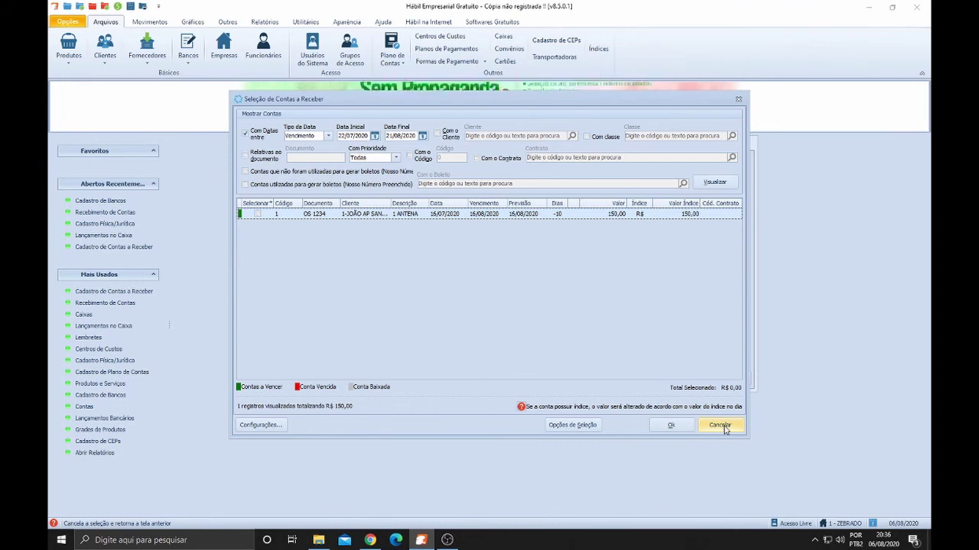
pyautogui.click(724, 427)
pyautogui.click(724, 379)
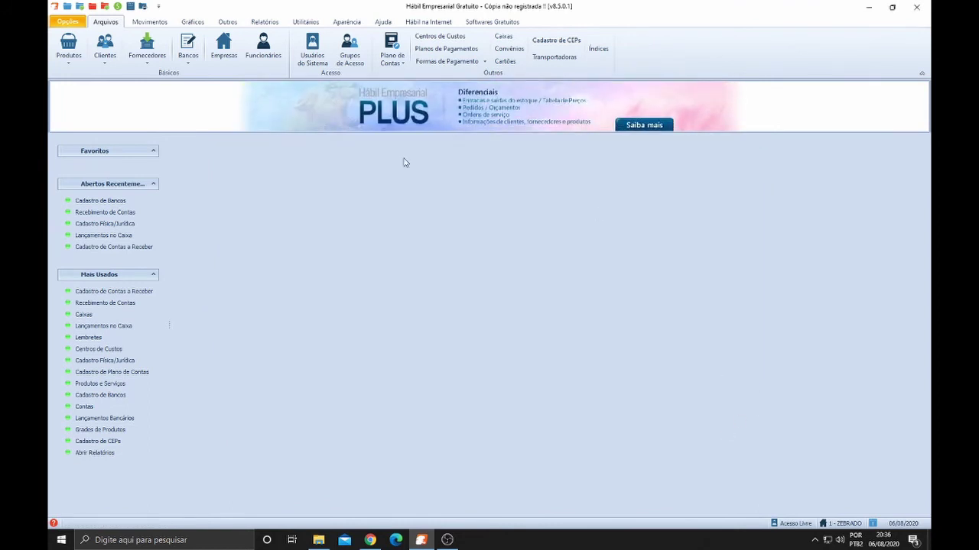
pyautogui.scroll(-1, 77, 58)
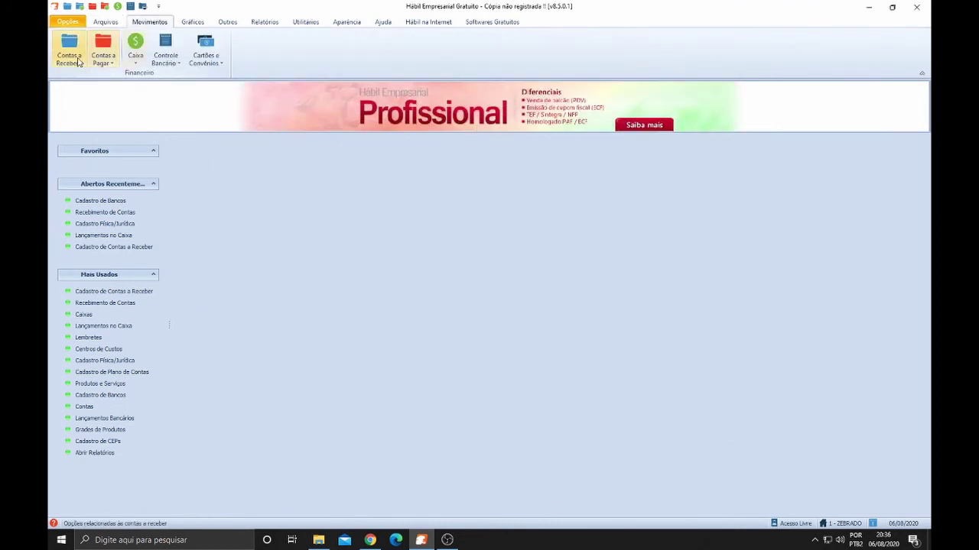
pyautogui.click(73, 57)
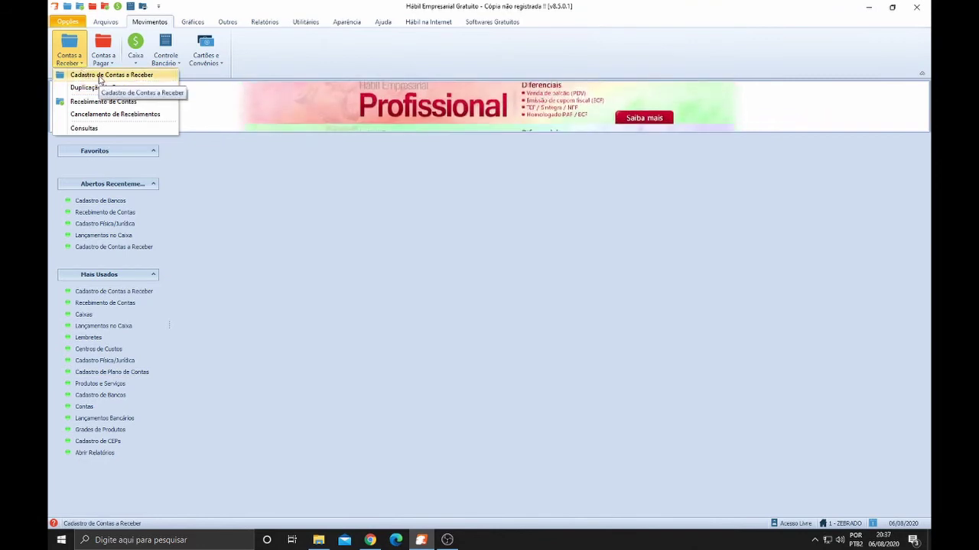
pyautogui.click(103, 100)
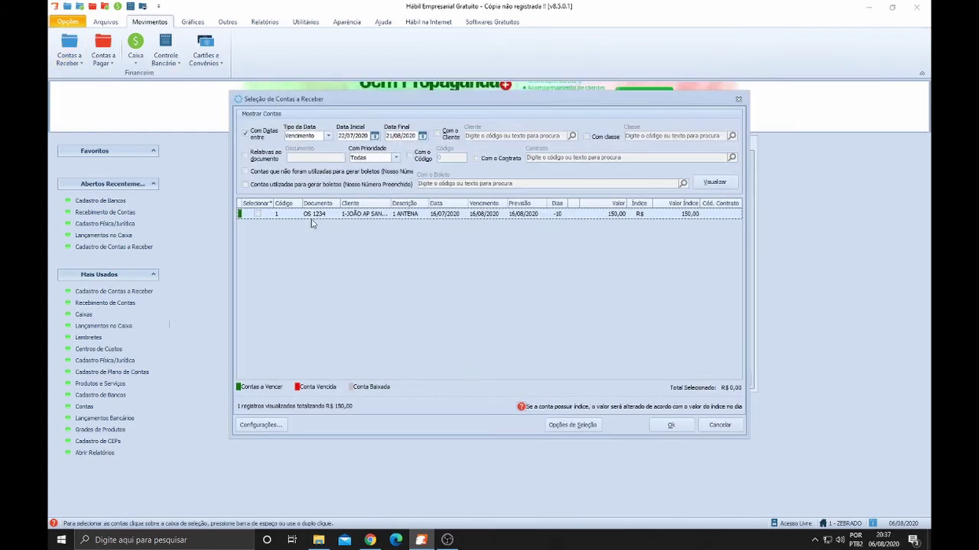
pyautogui.click(258, 214)
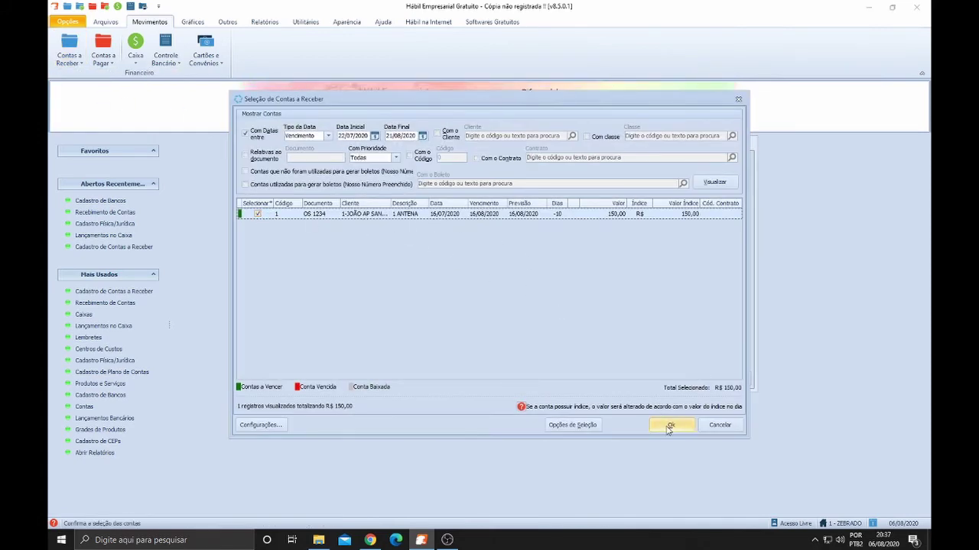
pyautogui.click(671, 425)
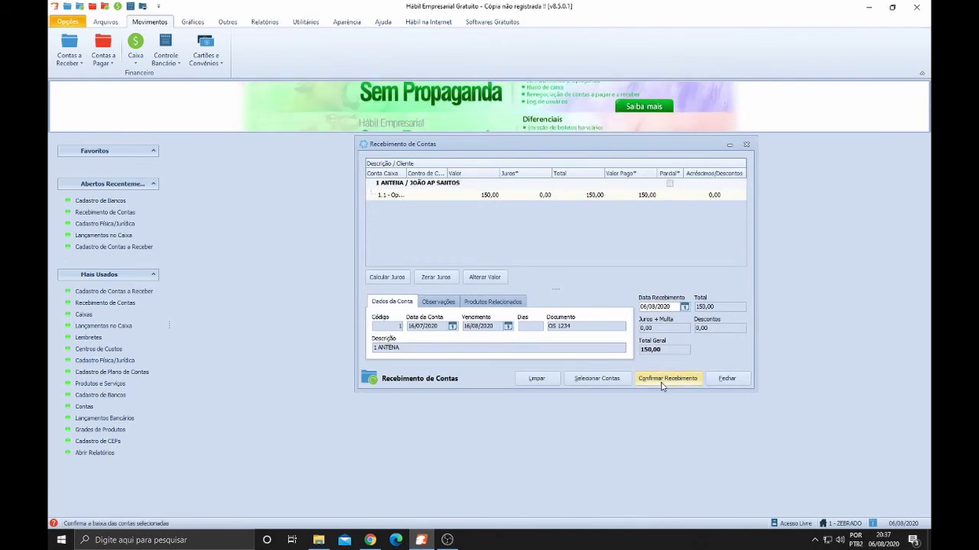
pyautogui.click(655, 383)
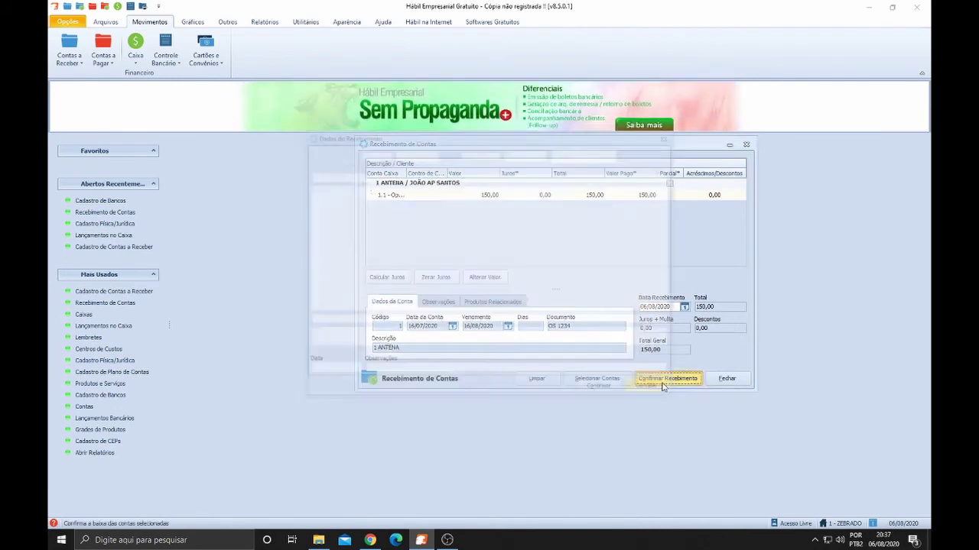
pyautogui.click(415, 214)
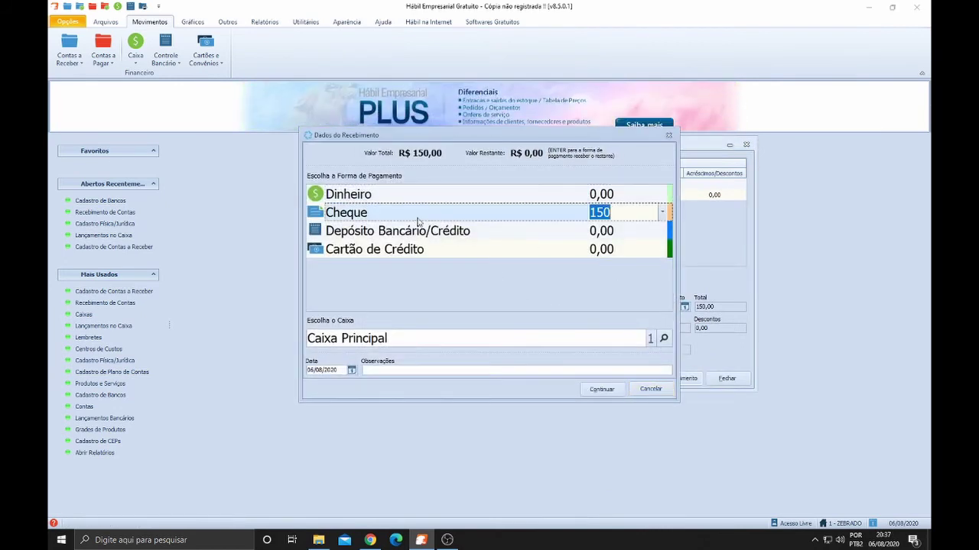
pyautogui.click(424, 231)
pyautogui.click(428, 256)
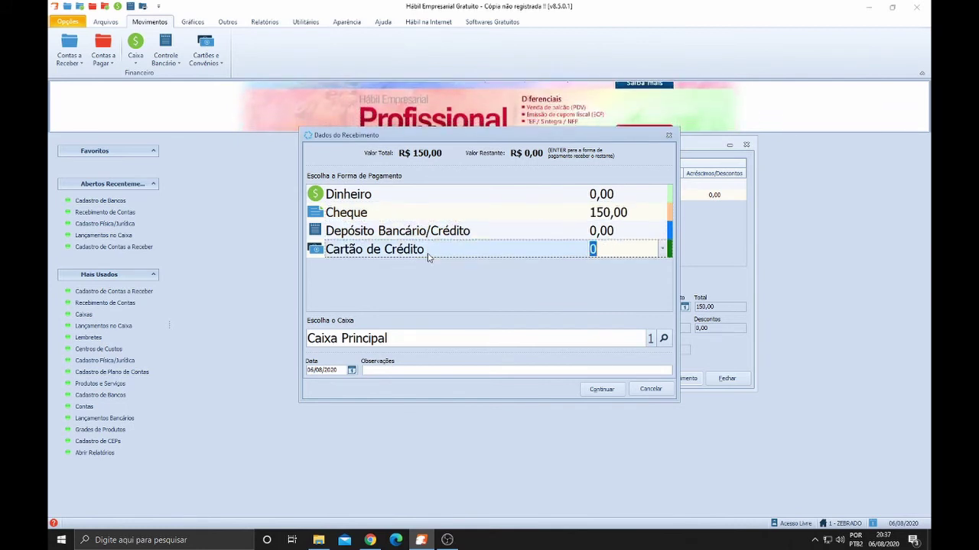
pyautogui.click(403, 195)
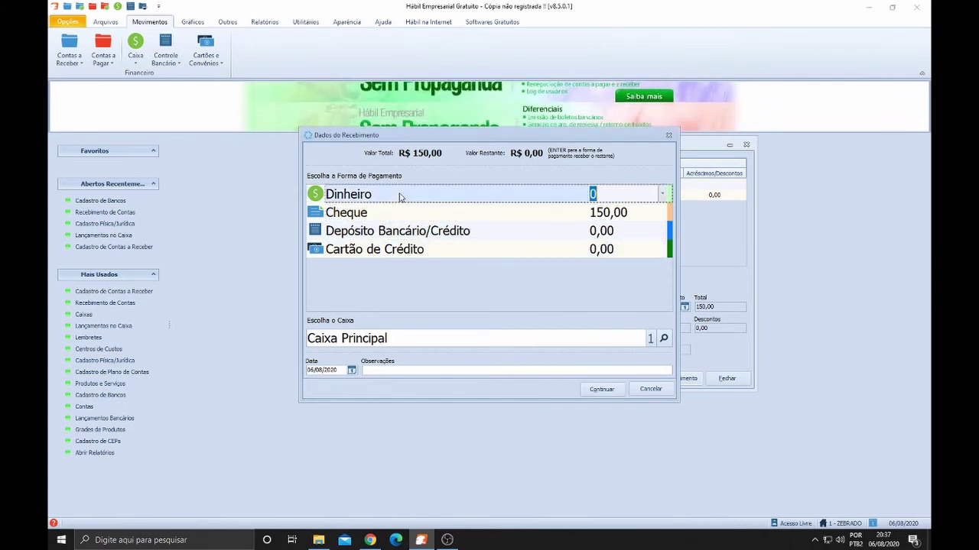
pyautogui.click(398, 213)
pyautogui.click(405, 231)
pyautogui.click(408, 252)
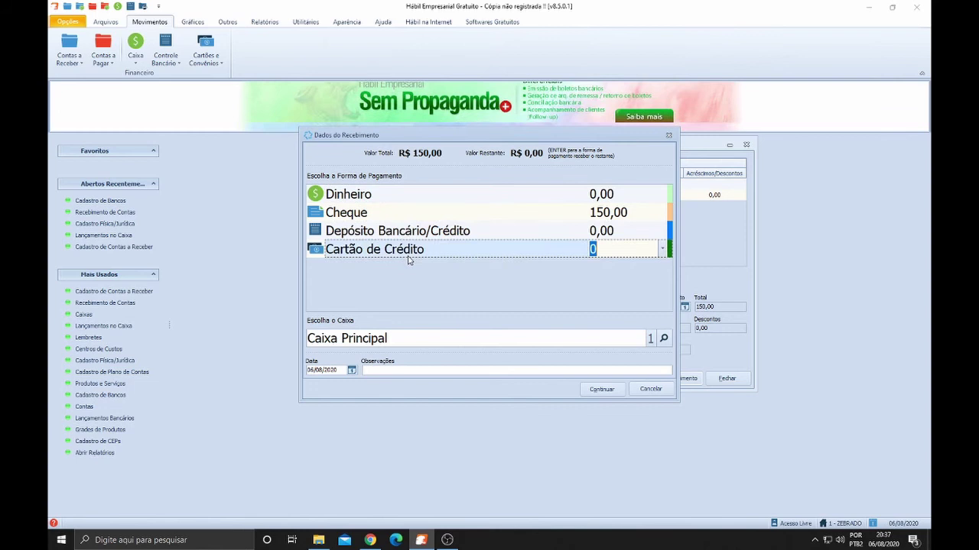
pyautogui.click(390, 213)
pyautogui.click(394, 194)
pyautogui.click(398, 233)
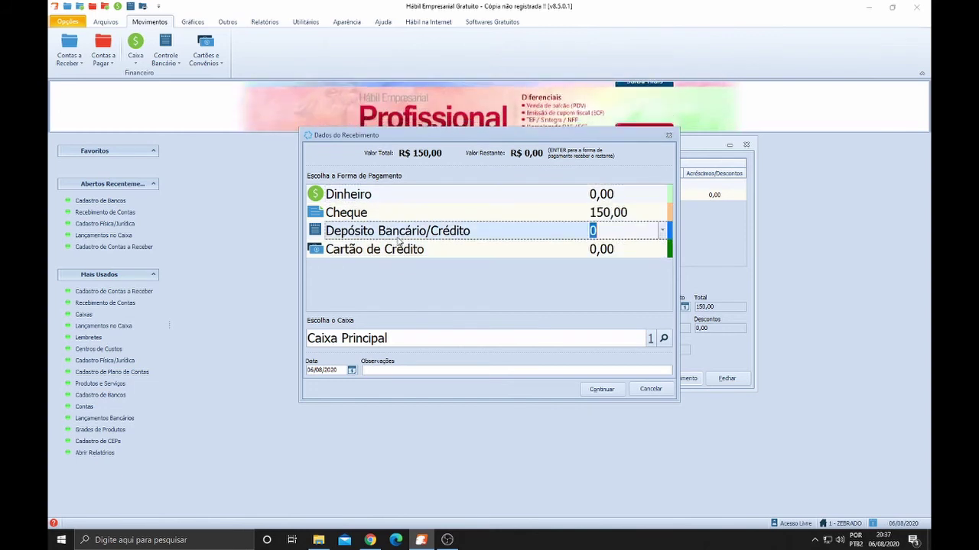
pyautogui.click(650, 389)
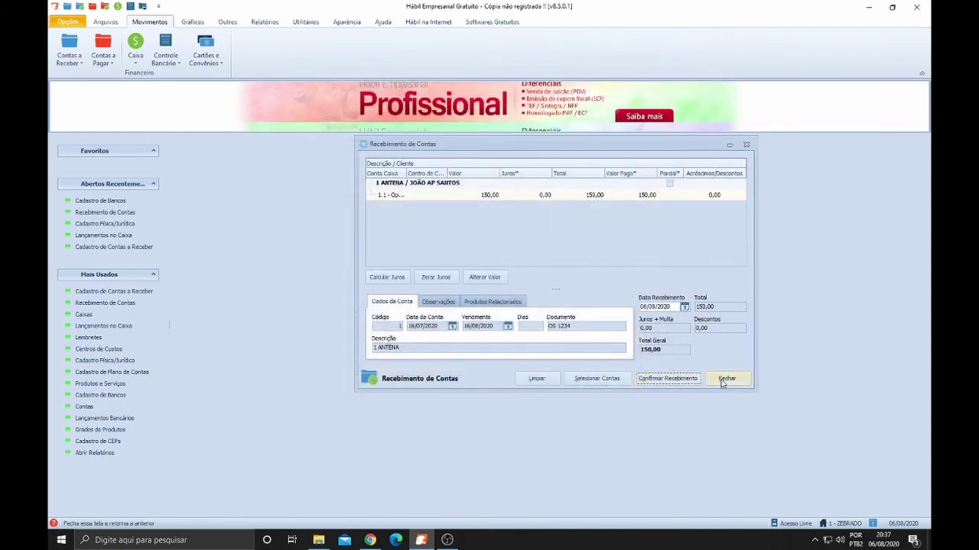
pyautogui.click(724, 379)
pyautogui.click(106, 22)
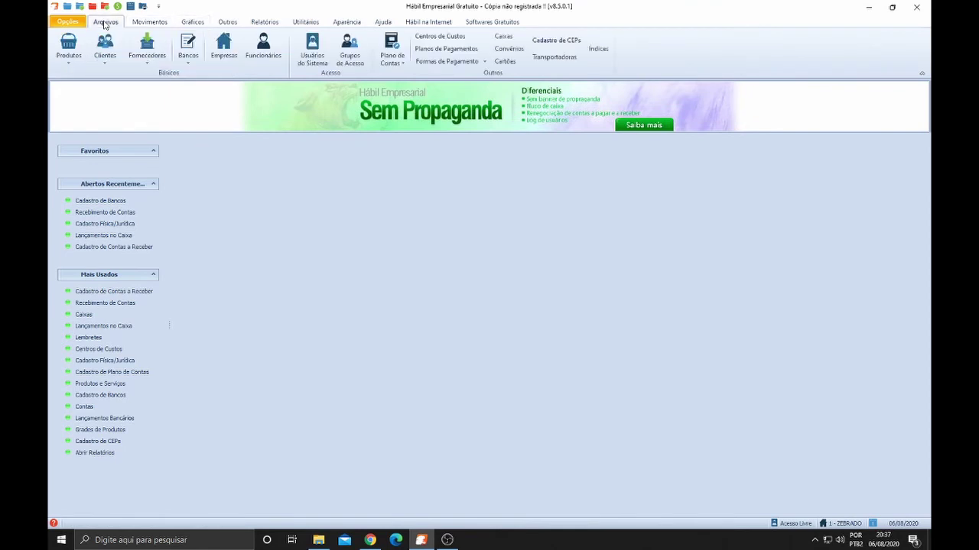
pyautogui.click(188, 49)
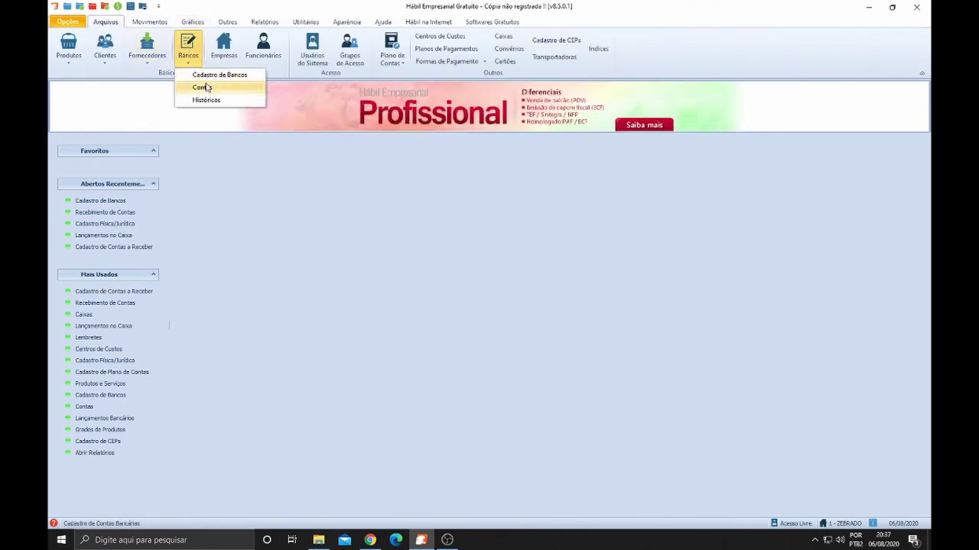
pyautogui.click(204, 88)
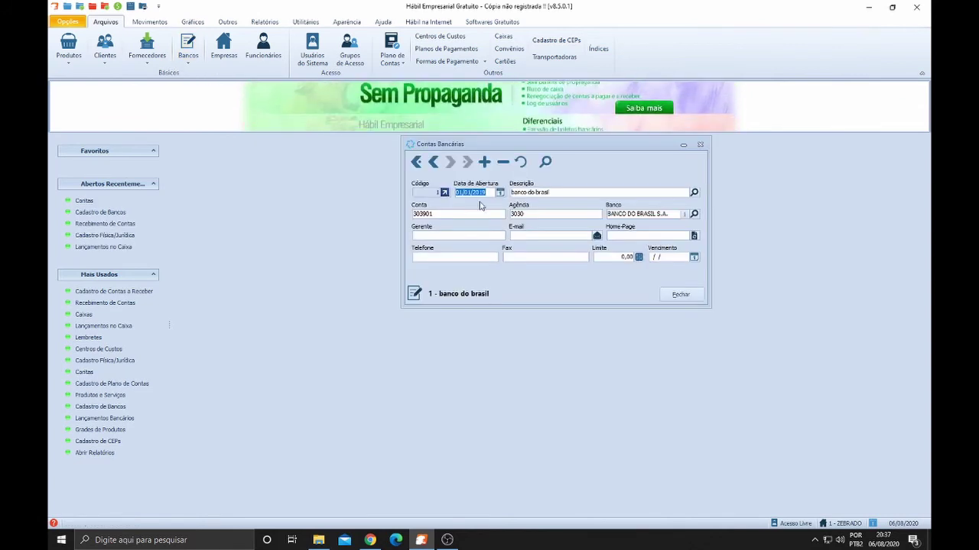
pyautogui.click(432, 214)
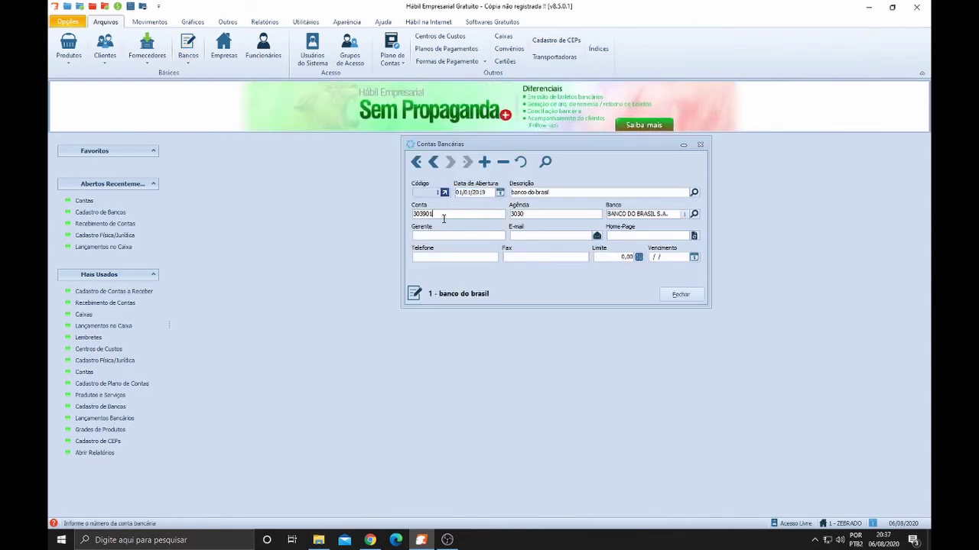
pyautogui.doubleClick(433, 214)
pyautogui.click(422, 217)
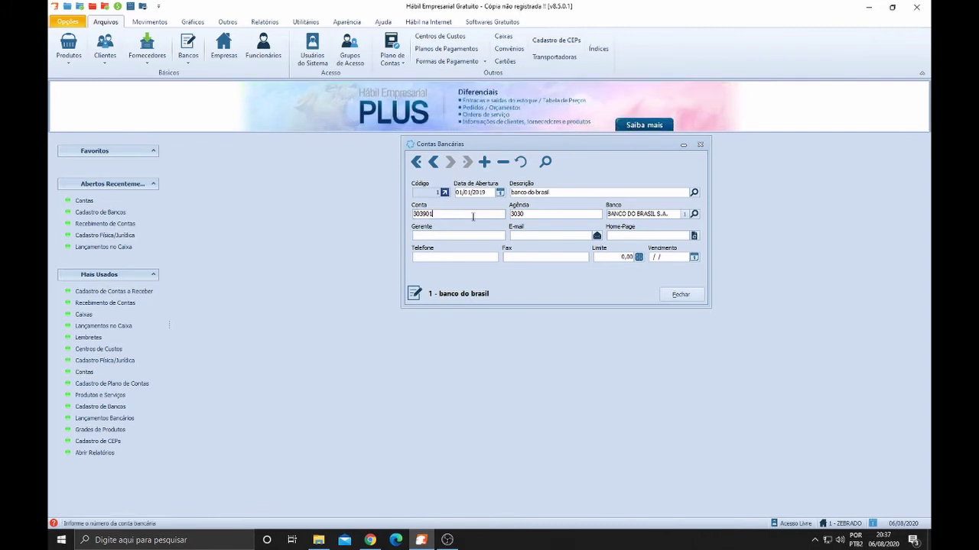
pyautogui.click(549, 222)
pyautogui.doubleClick(517, 215)
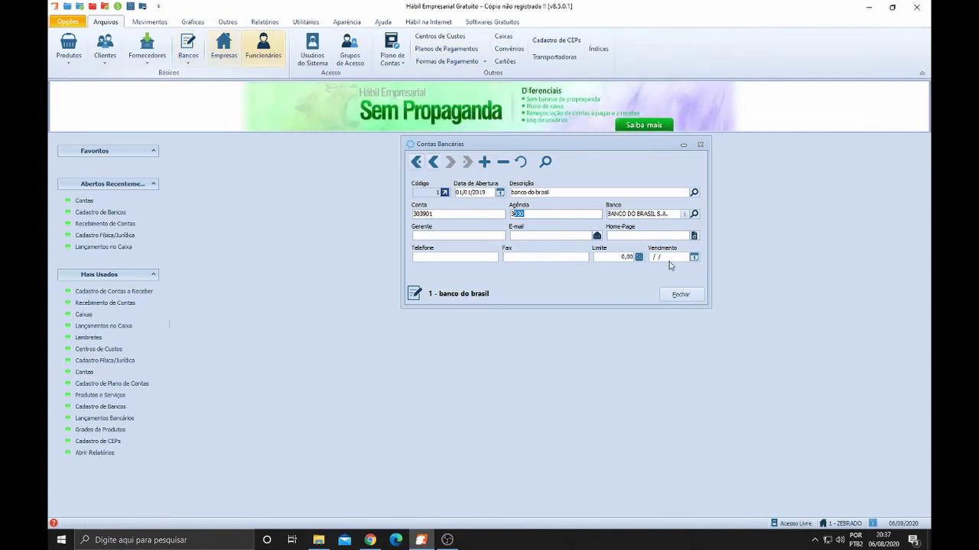
pyautogui.click(702, 296)
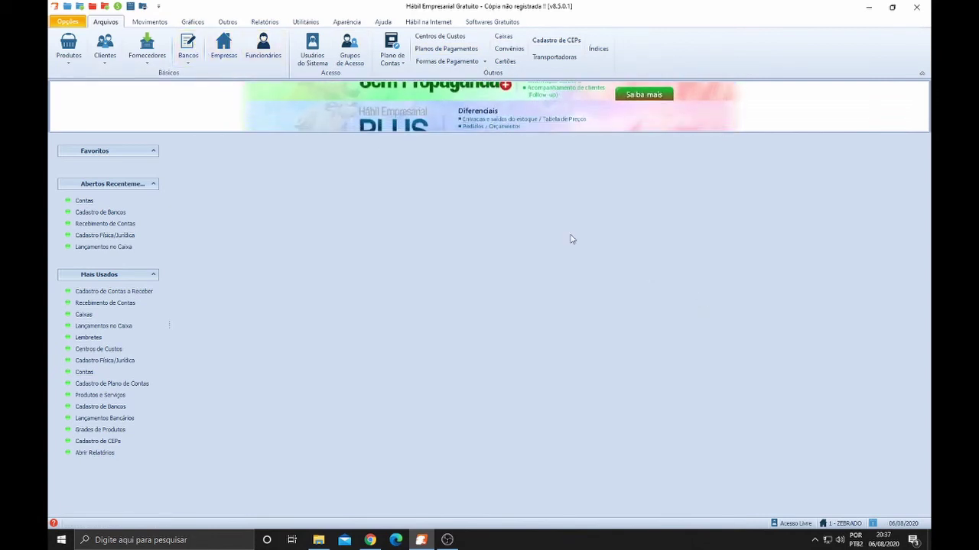
# Browse the Movimentos, Gráficos, Cadastros and Outros ribbon tabs, arriving at Relatórios
pyautogui.click(150, 22)
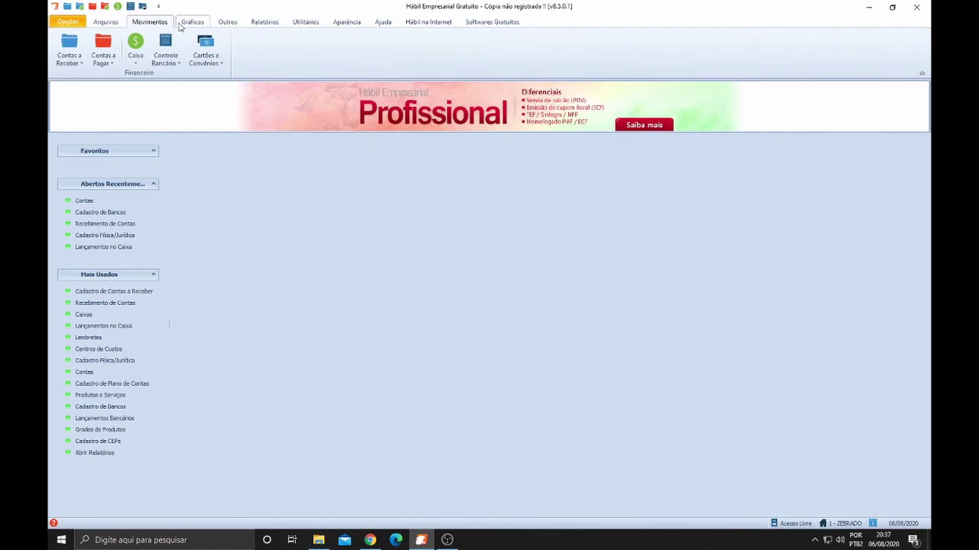
pyautogui.click(187, 22)
pyautogui.click(150, 23)
pyautogui.click(105, 22)
pyautogui.click(150, 23)
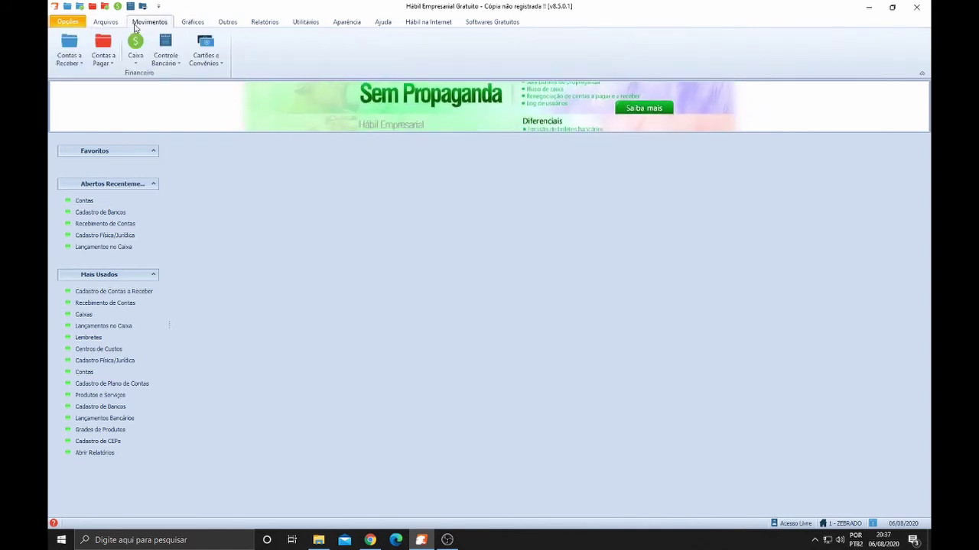
pyautogui.click(106, 22)
pyautogui.click(150, 22)
pyautogui.click(193, 22)
pyautogui.click(227, 22)
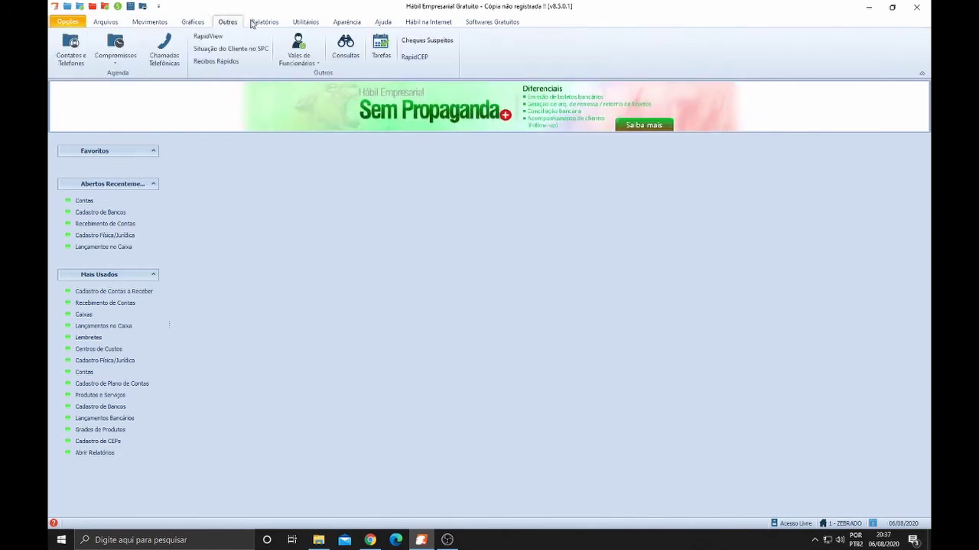
pyautogui.click(265, 22)
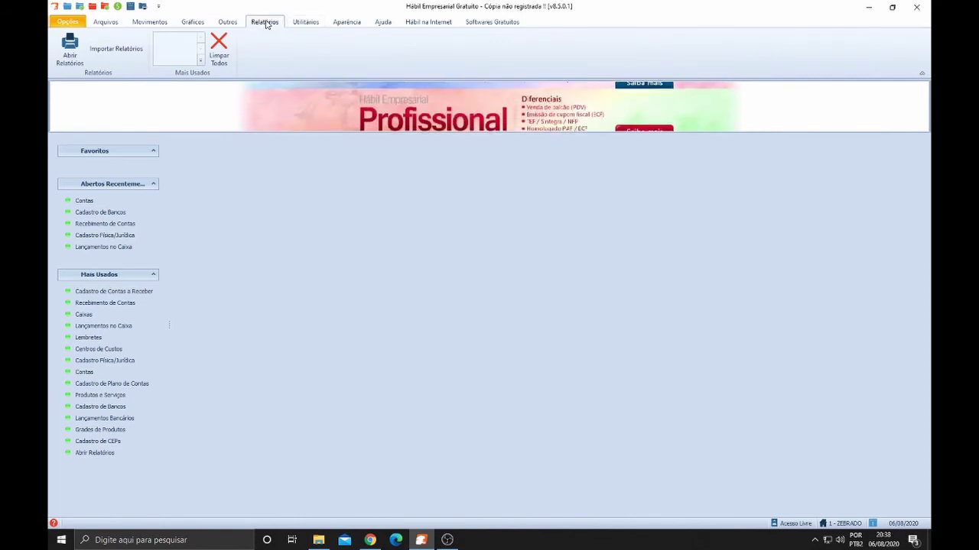
# Compare the Outros, Gráficos and Movimentos tabs again, finally settling on the Relatórios ribbon tab
pyautogui.click(227, 22)
pyautogui.click(265, 22)
pyautogui.click(228, 23)
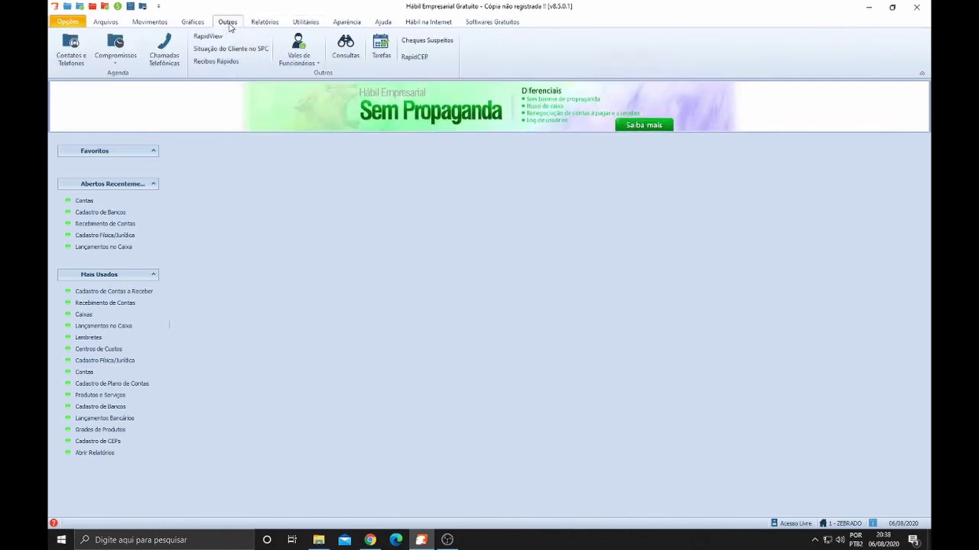
pyautogui.click(193, 23)
pyautogui.click(260, 24)
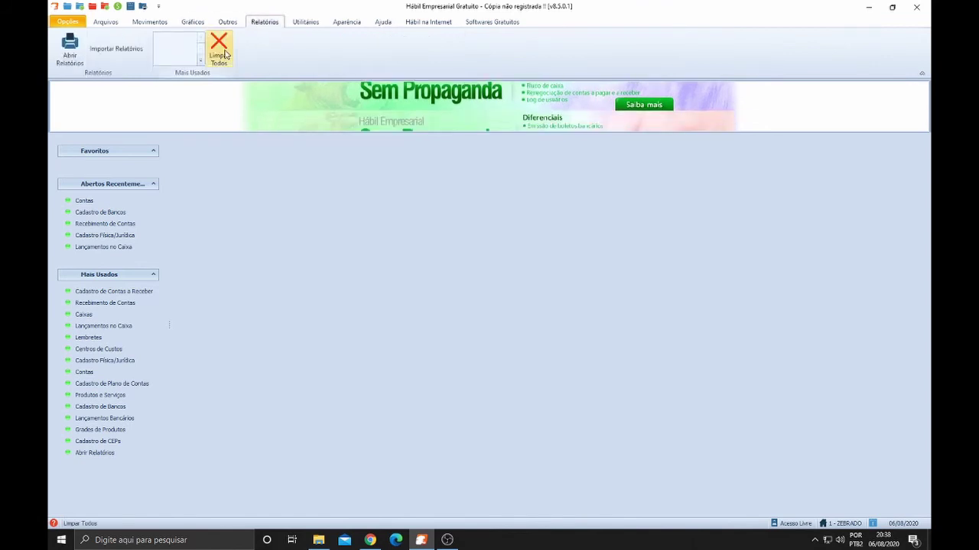
pyautogui.click(150, 23)
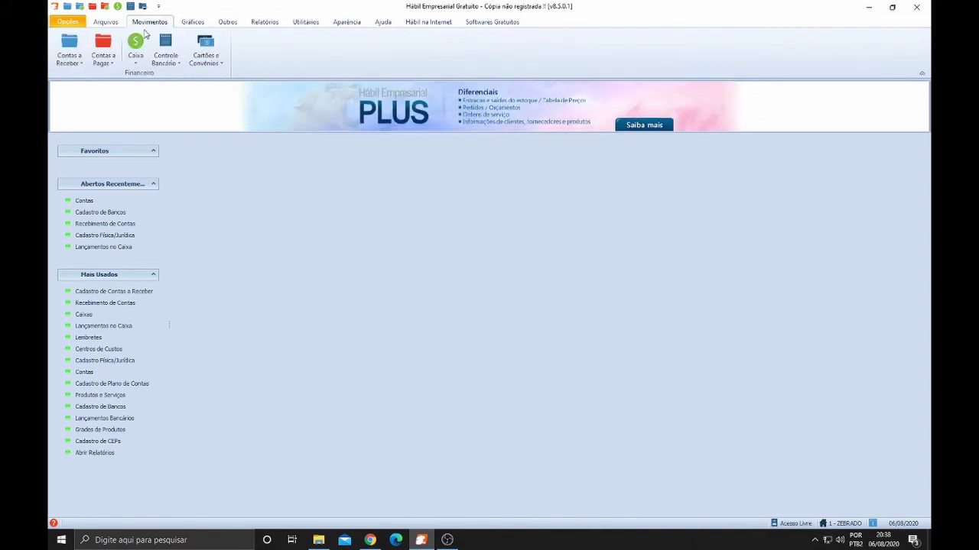
pyautogui.click(257, 24)
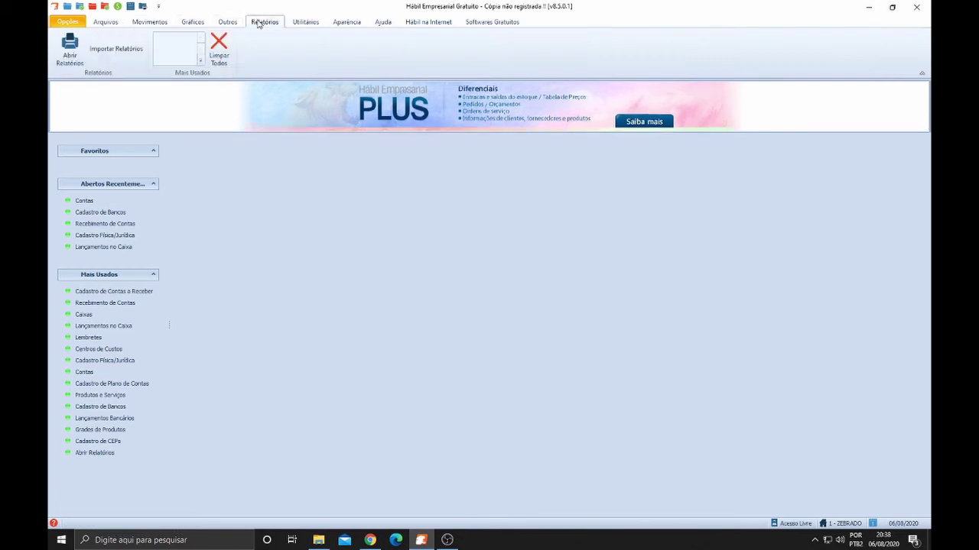
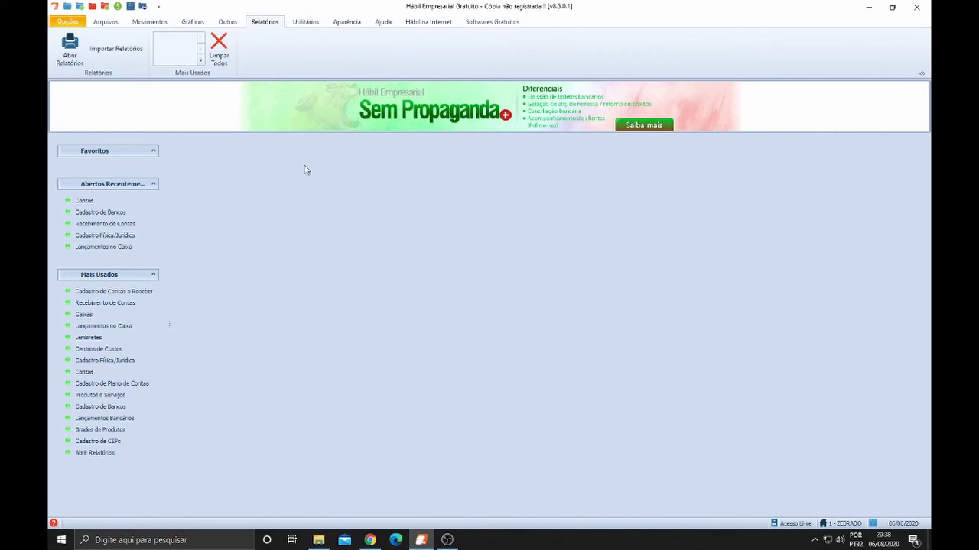
# Browse the ribbon sections and look at the Contas a Receber options
pyautogui.click(230, 23)
pyautogui.click(191, 23)
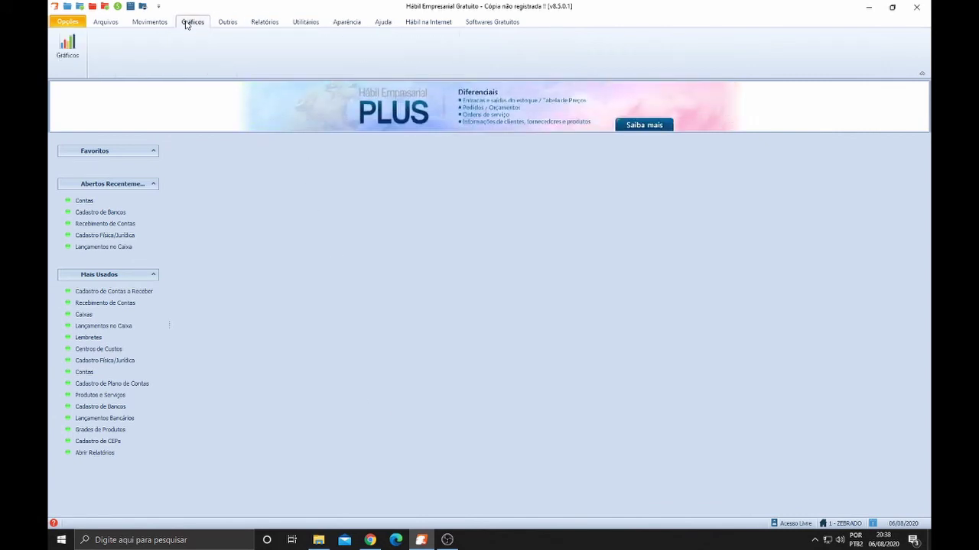
pyautogui.click(156, 24)
pyautogui.click(110, 24)
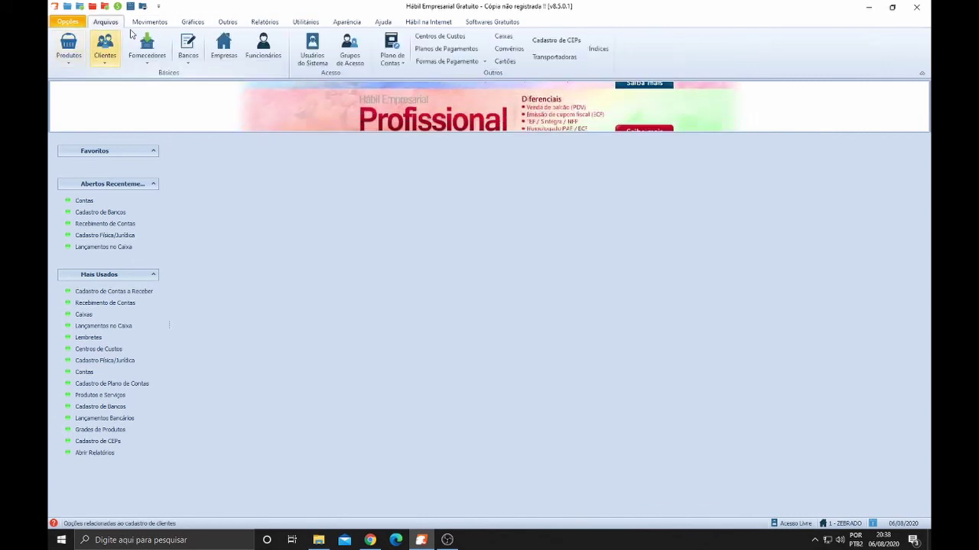
pyautogui.click(156, 24)
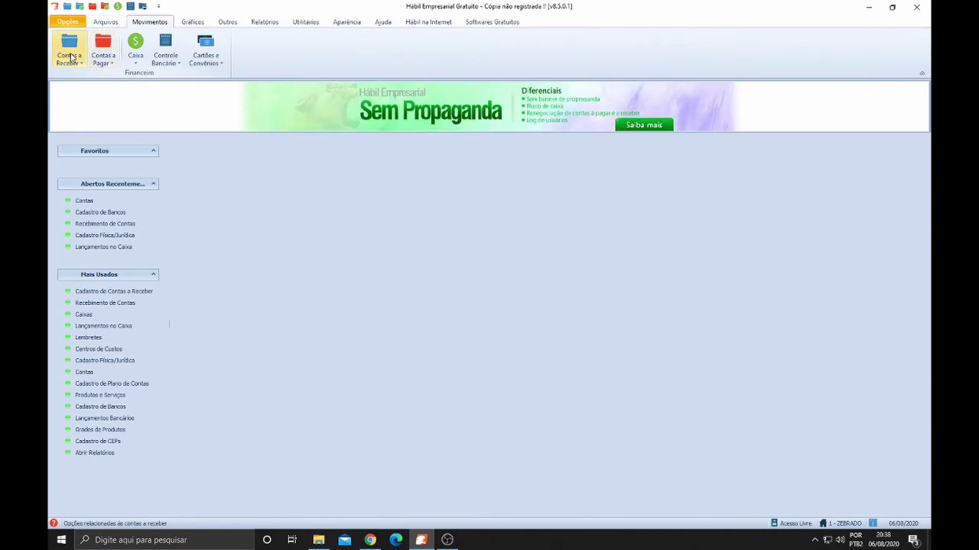
pyautogui.click(72, 57)
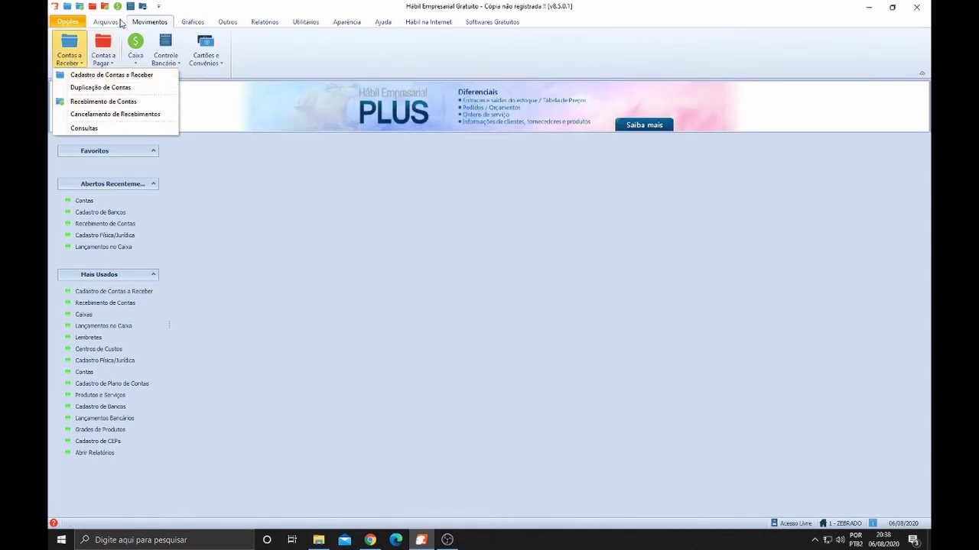
# Show the Clientes registration dropdown
pyautogui.click(107, 22)
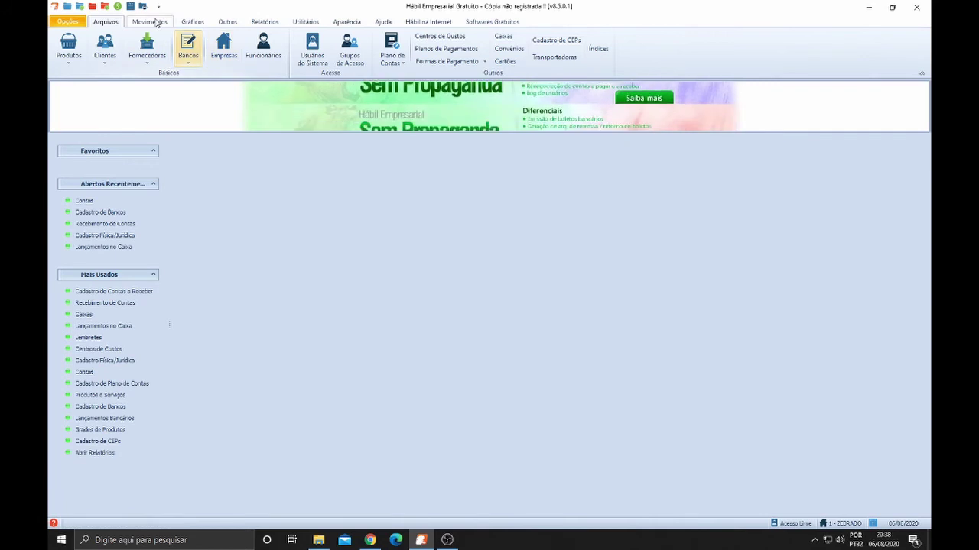
pyautogui.click(151, 22)
pyautogui.scroll(1, 117, 27)
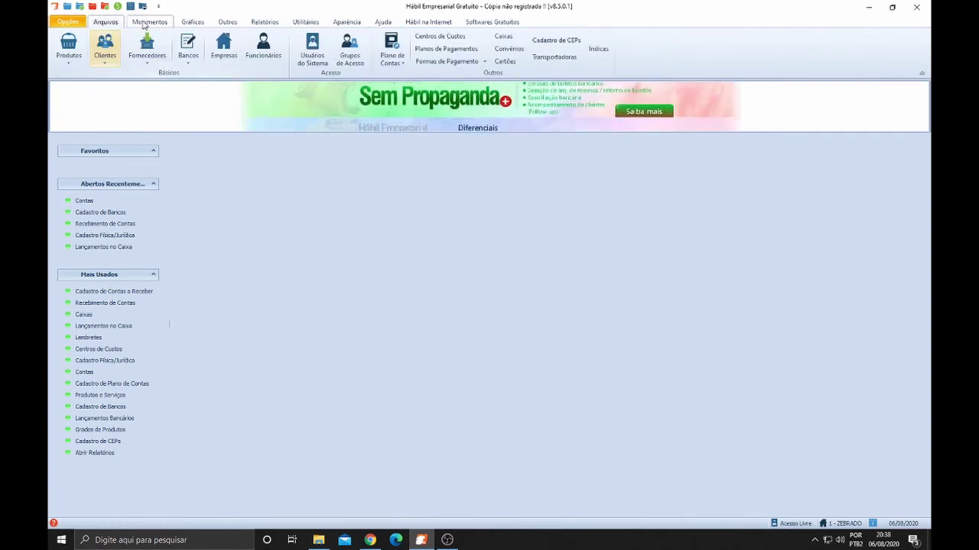
pyautogui.scroll(-1, 117, 27)
pyautogui.scroll(1, 117, 27)
pyautogui.click(116, 44)
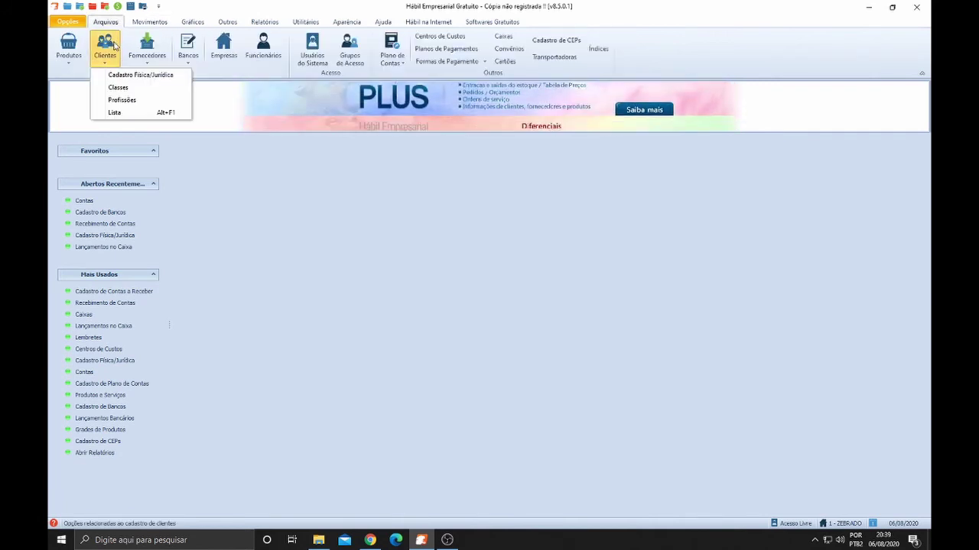
pyautogui.click(125, 76)
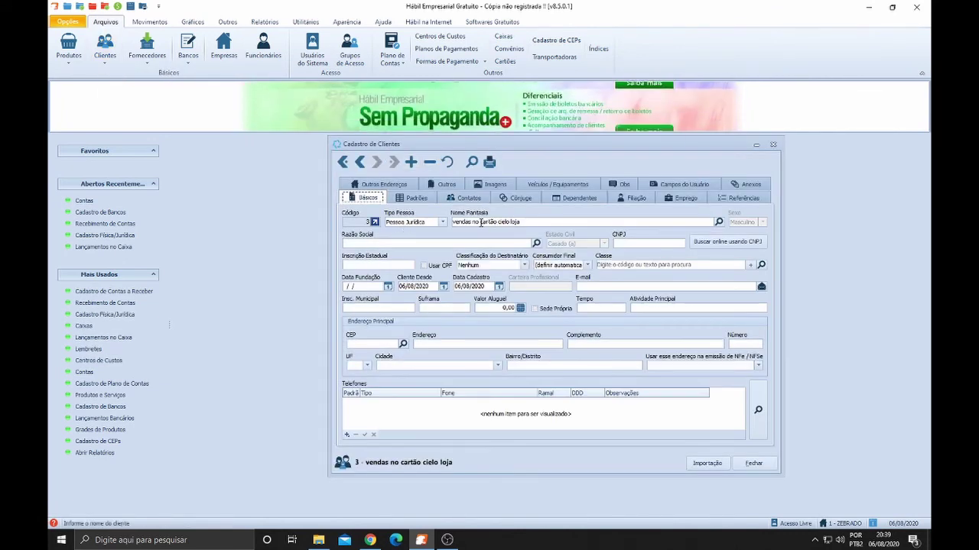
pyautogui.moveTo(522, 222); pyautogui.dragTo(453, 222)
pyautogui.press('BackSpace')
pyautogui.hotkey('ctrl', 'z')
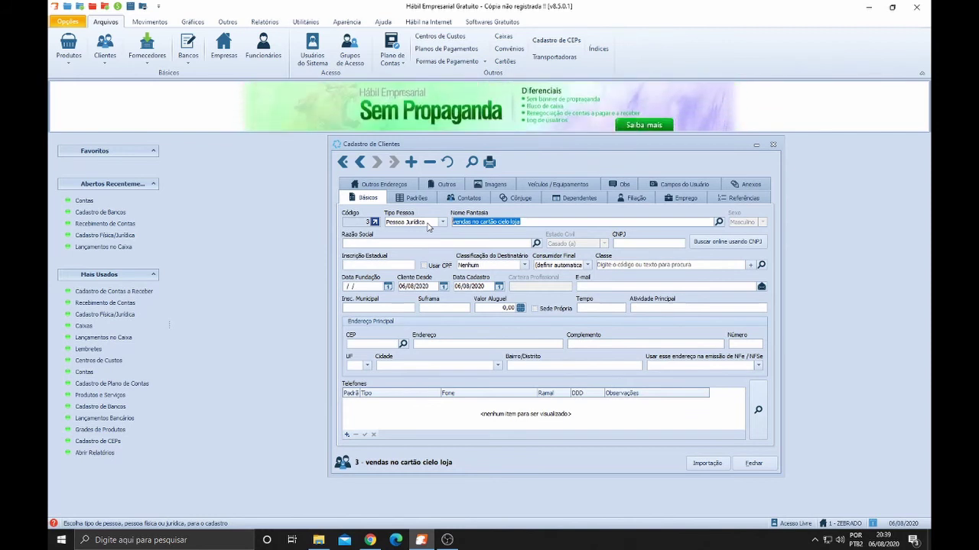
pyautogui.click(529, 223)
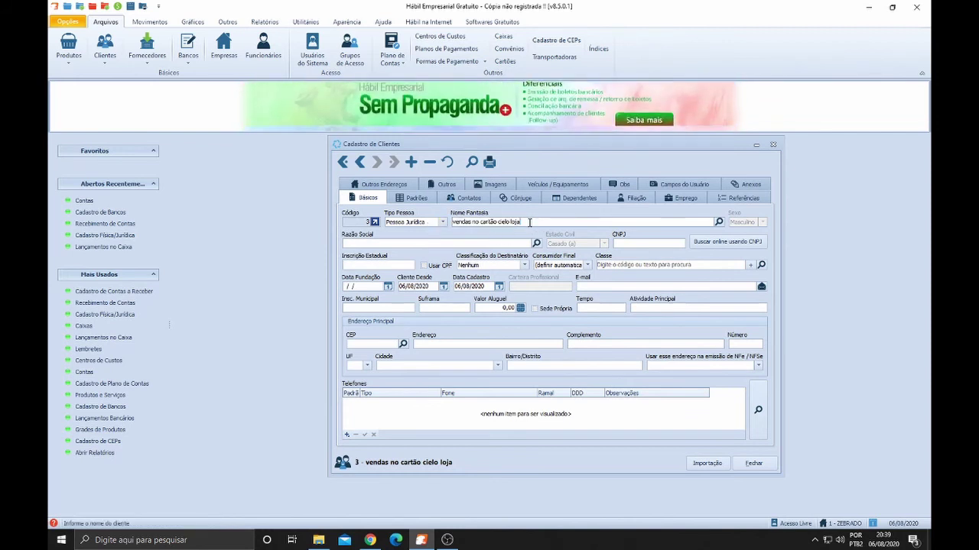
pyautogui.moveTo(529, 223); pyautogui.dragTo(445, 219)
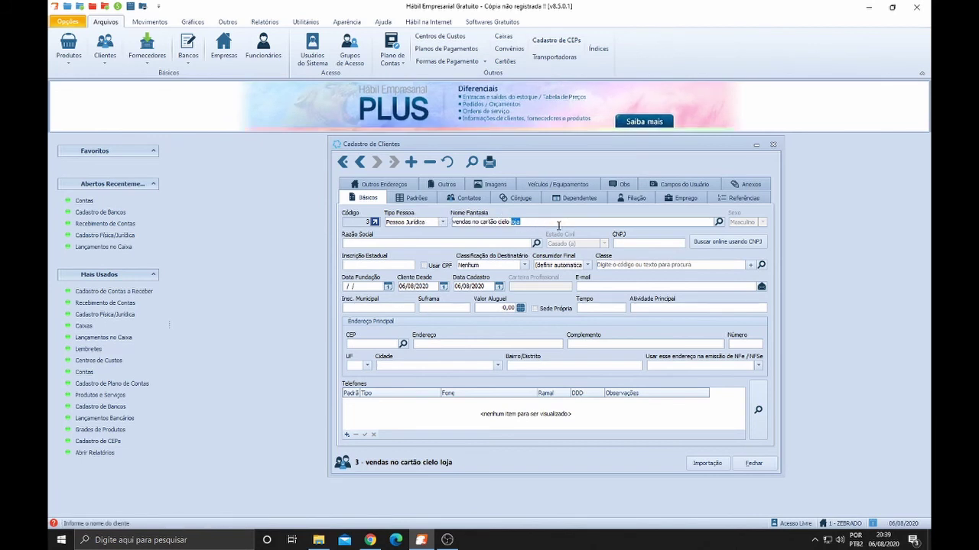
pyautogui.moveTo(510, 222); pyautogui.dragTo(453, 221)
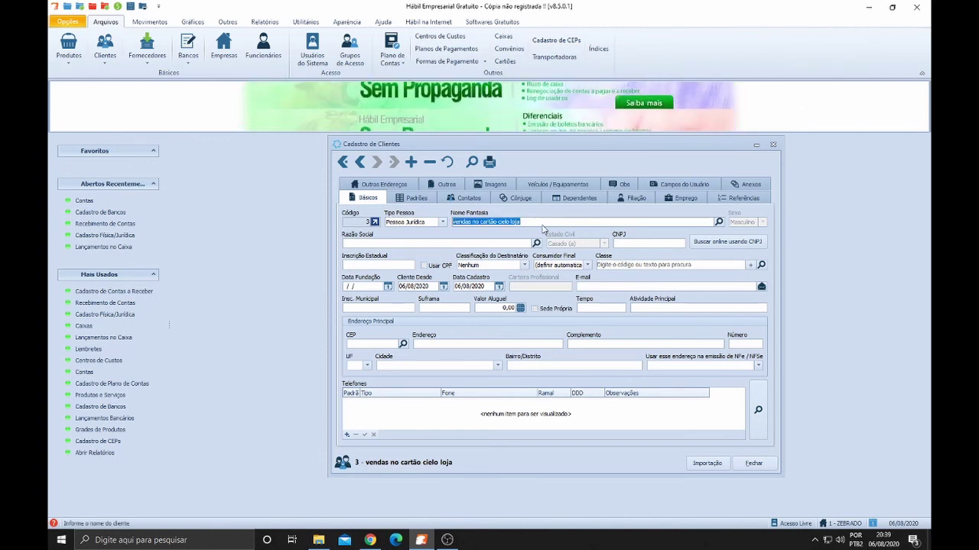
pyautogui.click(541, 222)
pyautogui.moveTo(540, 223); pyautogui.dragTo(451, 222)
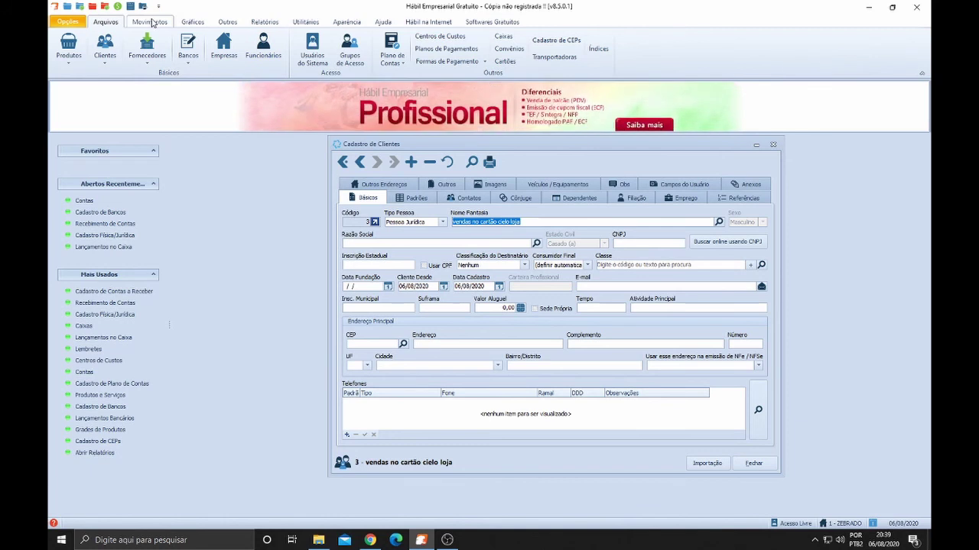
pyautogui.click(537, 223)
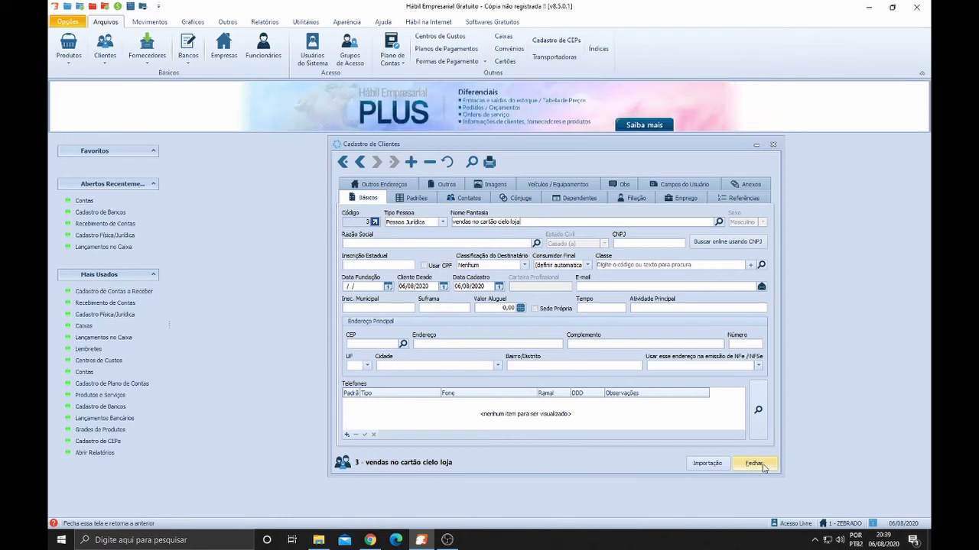
pyautogui.click(754, 464)
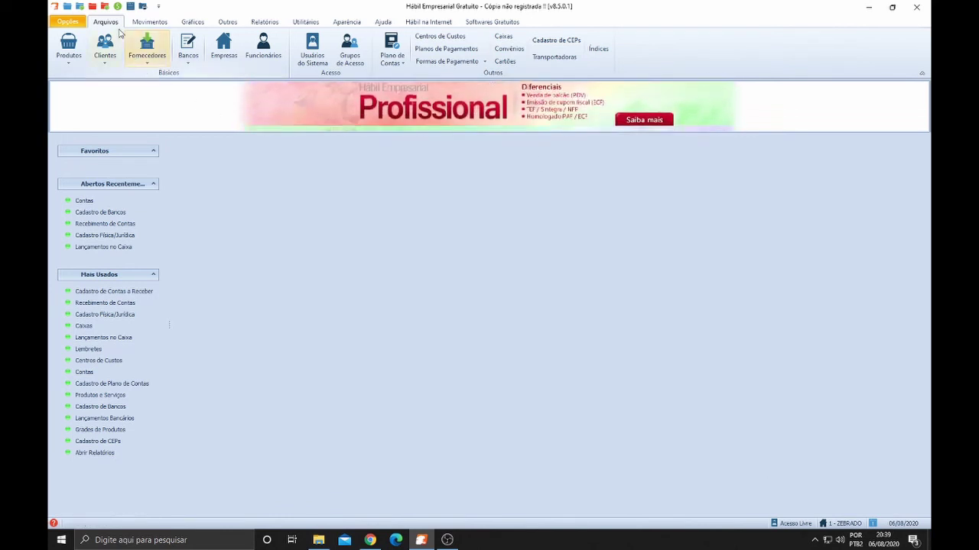
# Open Recebimento de Contas and tick the 1 ANTENA receivable
pyautogui.click(149, 21)
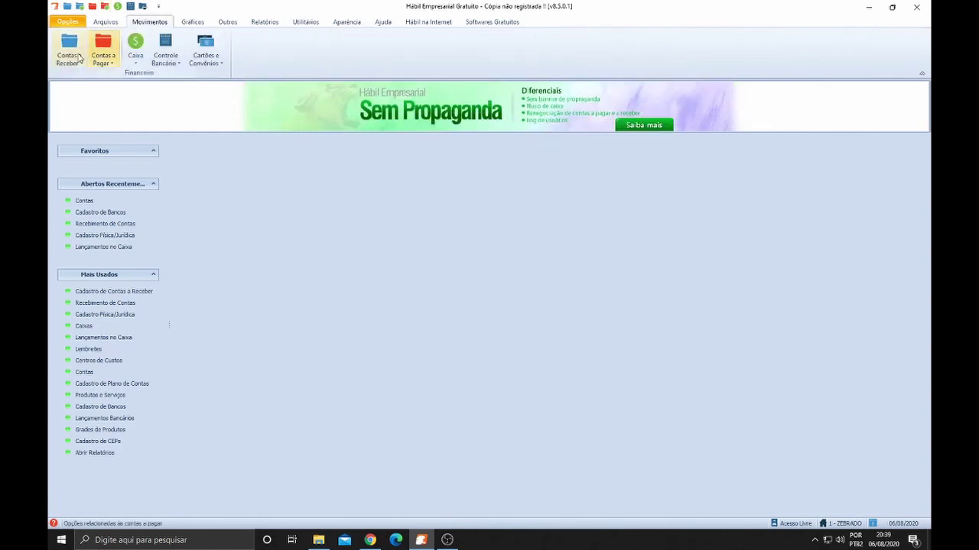
pyautogui.click(69, 57)
pyautogui.click(100, 102)
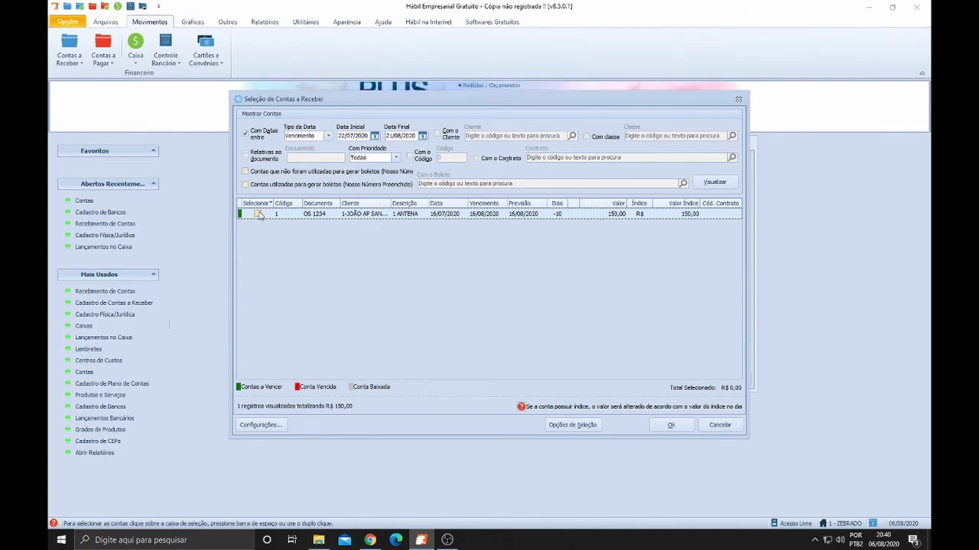
pyautogui.click(258, 214)
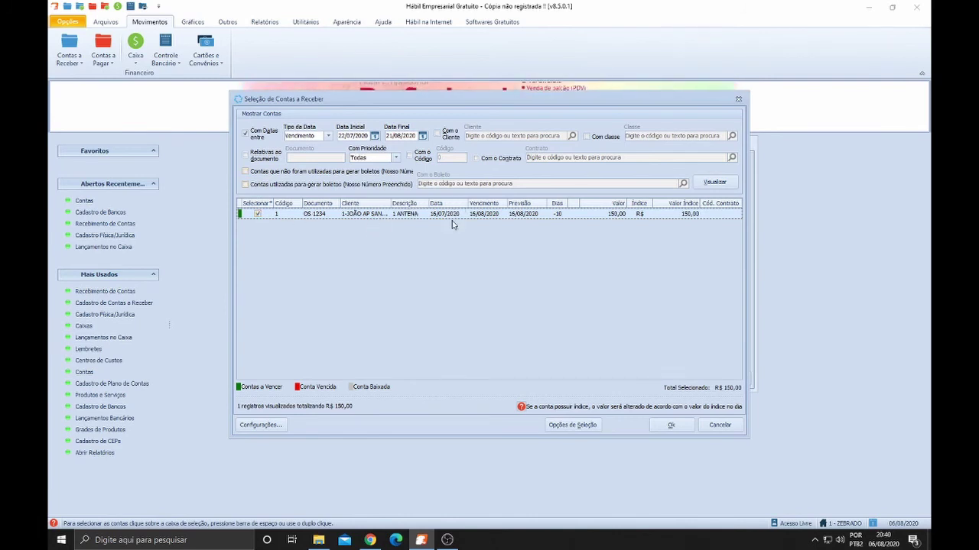
# Confirm the R$ 150,00 ANTENA receipt, close the screen, and reopen Contas a Receber
pyautogui.click(671, 426)
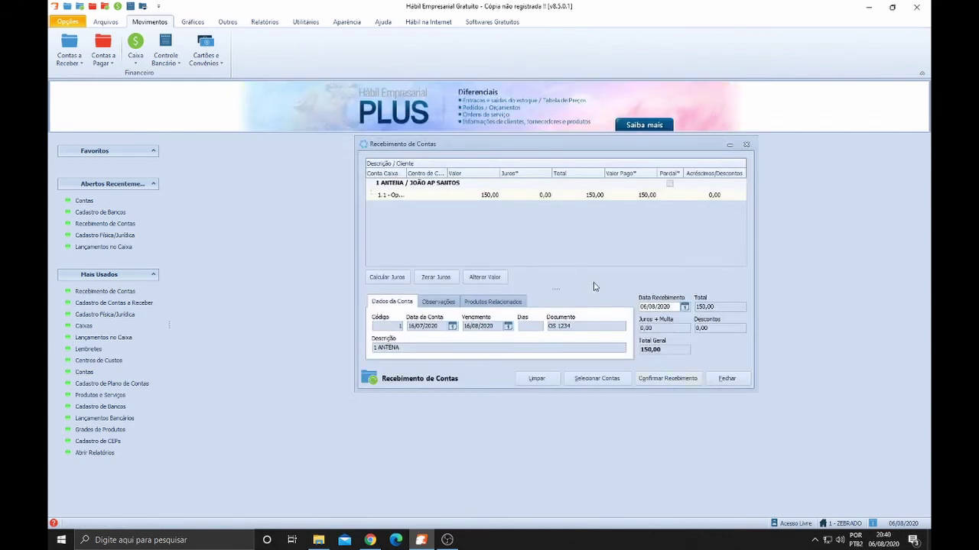
pyautogui.click(726, 378)
pyautogui.click(69, 55)
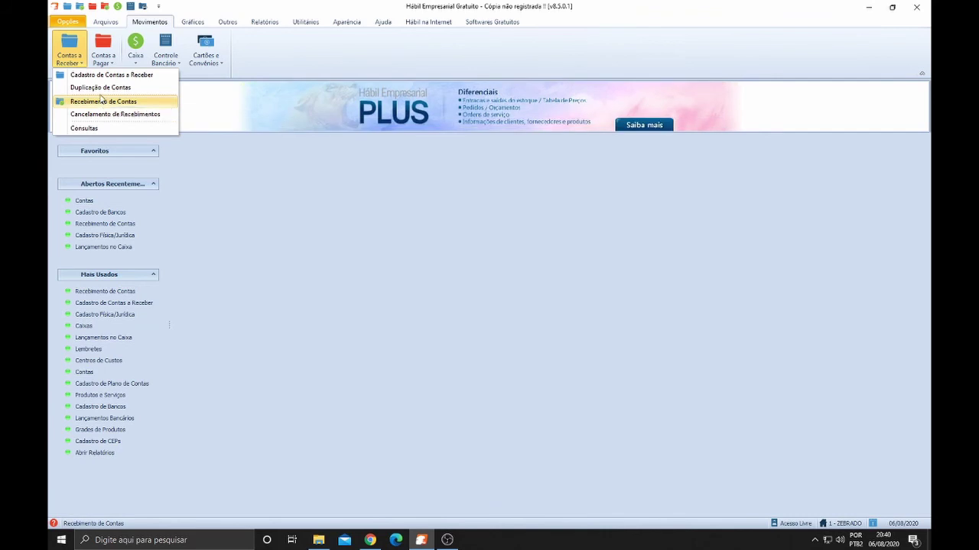
# Open Cadastro de Contas a Receber and step back to the 1 ANTENA record (R$ 150,00)
pyautogui.click(99, 77)
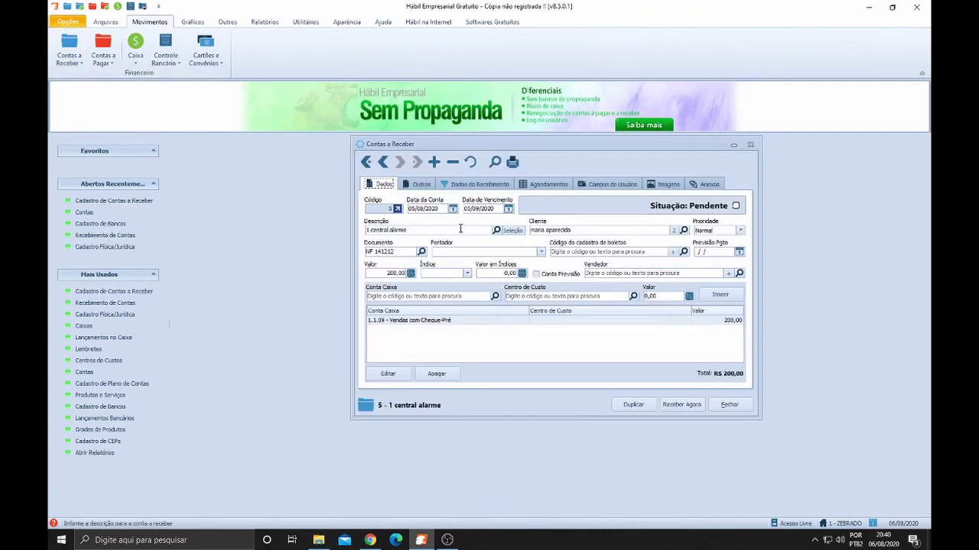
pyautogui.click(387, 163)
pyautogui.click(386, 163)
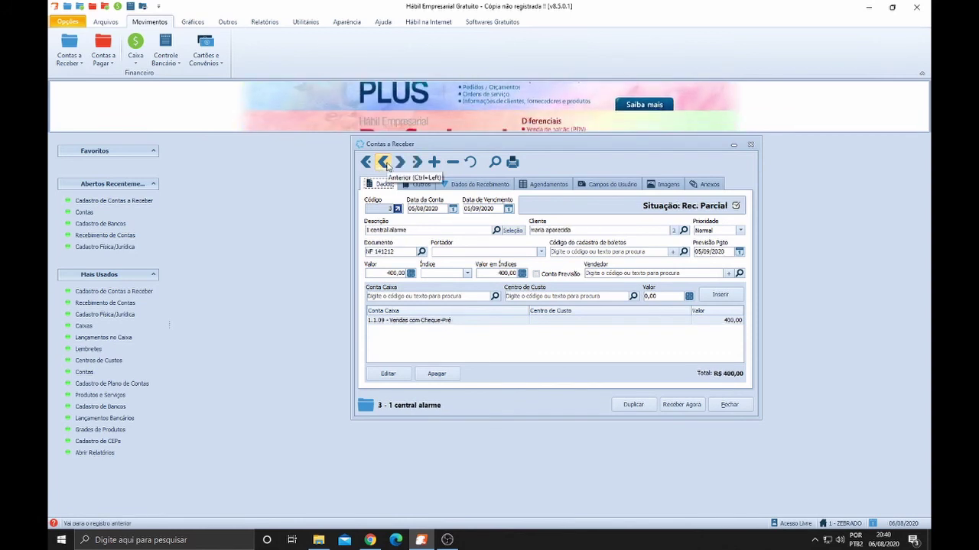
pyautogui.click(387, 164)
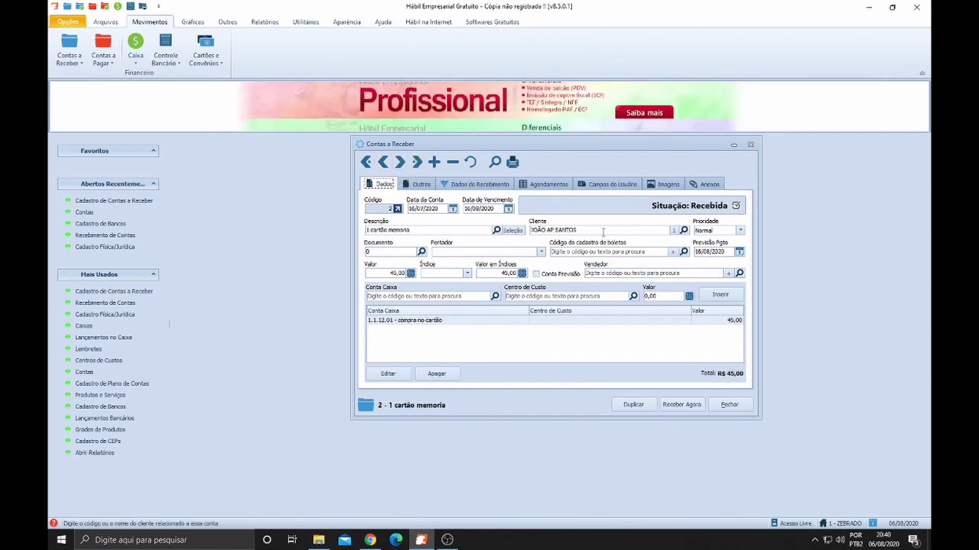
pyautogui.click(525, 229)
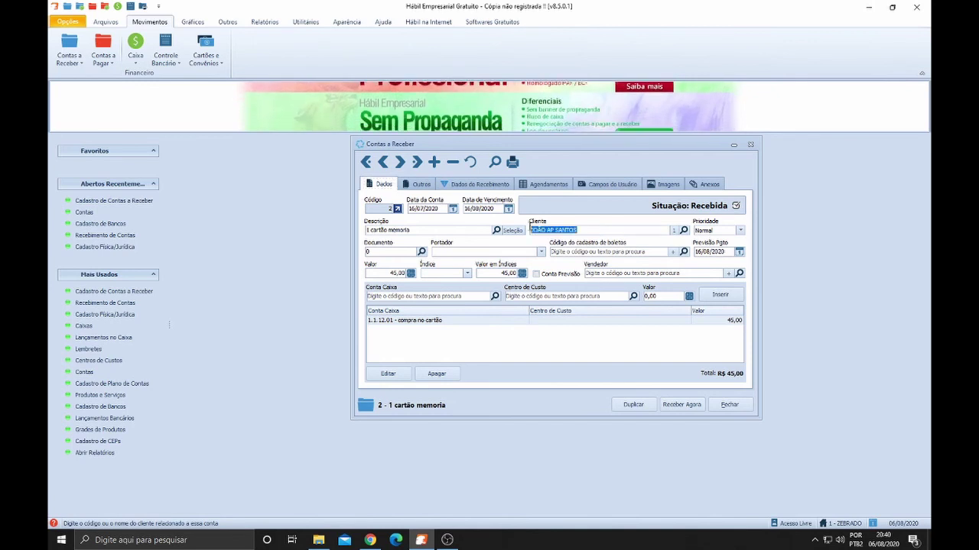
pyautogui.click(383, 162)
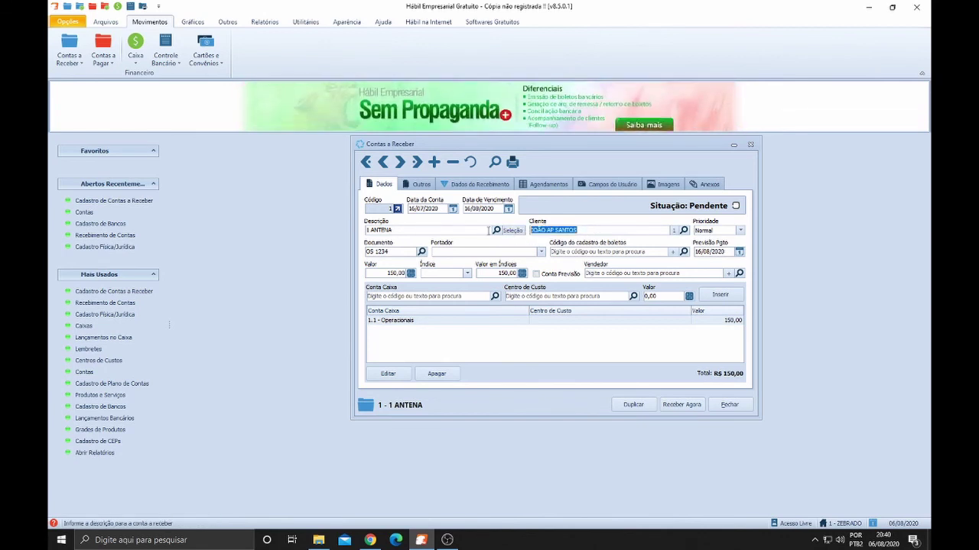
# Change the Cliente to 'vendas no cartão cielo loja' through a 'cart' lookup
pyautogui.write('9')
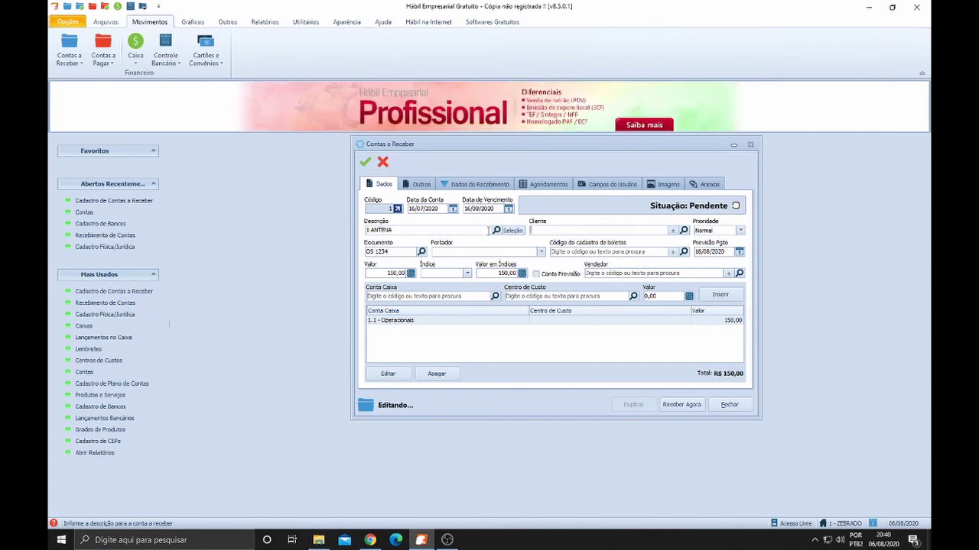
pyautogui.write('rary')
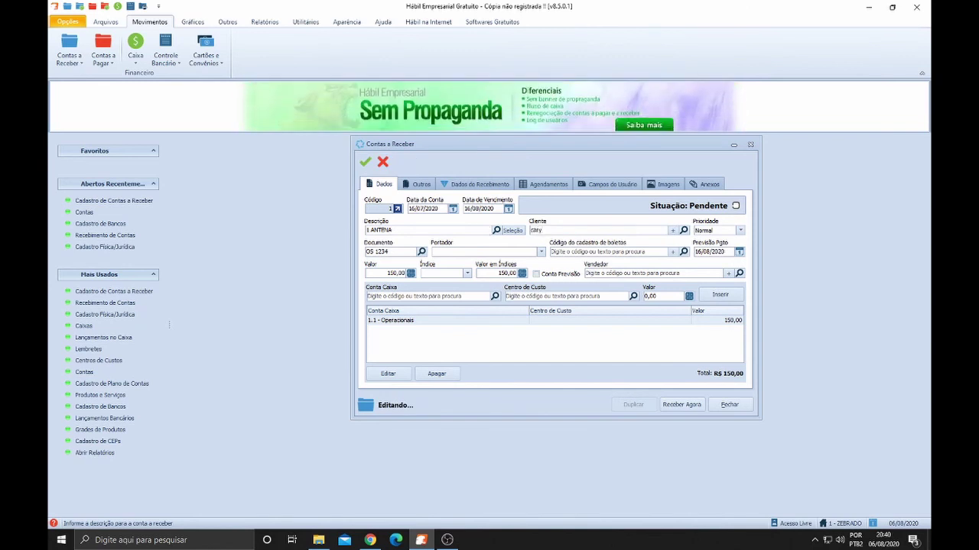
pyautogui.press('Return')
pyautogui.write('f')
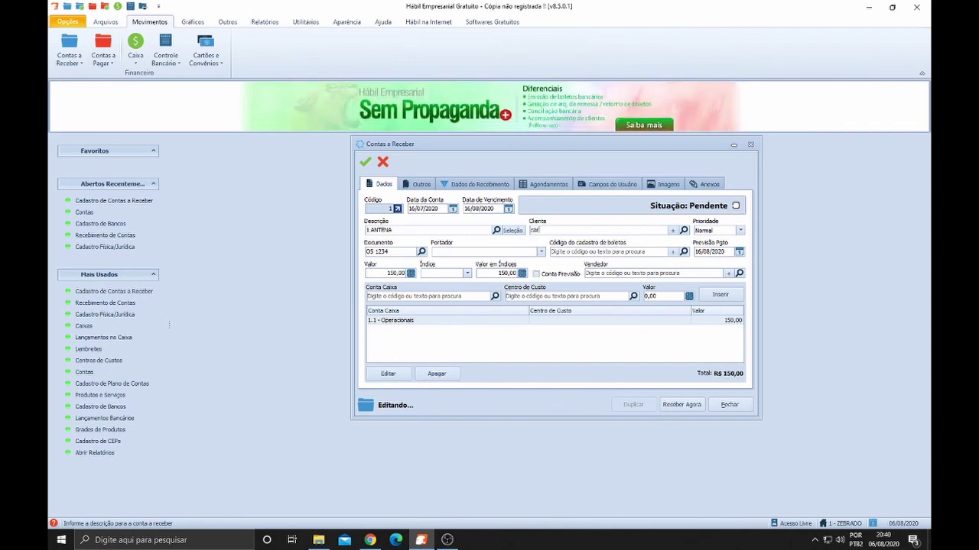
pyautogui.write('art')
pyautogui.press('Return')
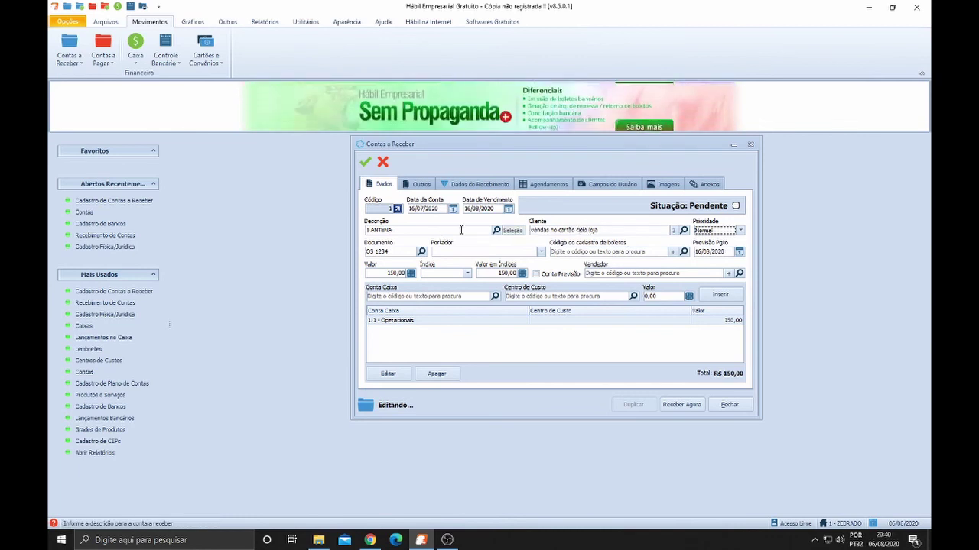
pyautogui.click(550, 230)
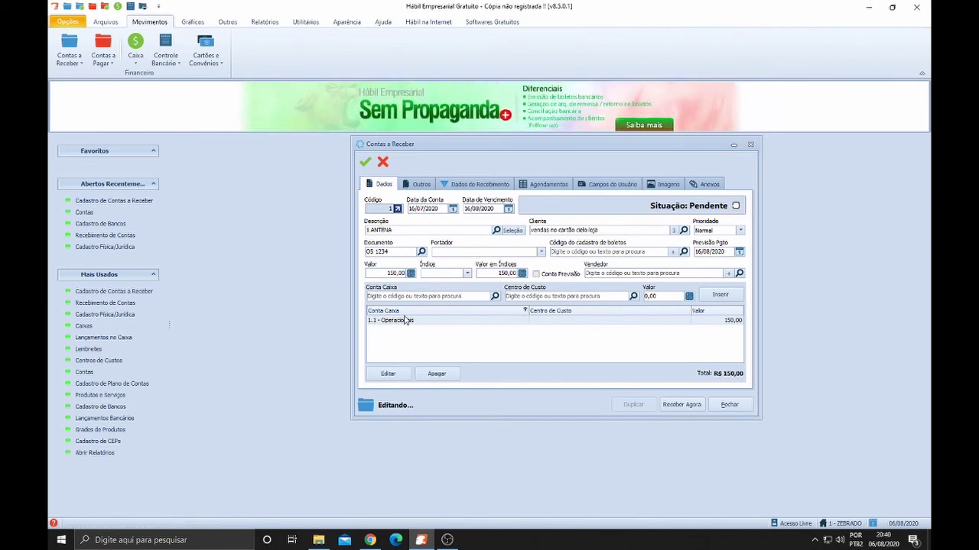
# Replace the Operacionais line's Conta Caixa with 1.1.12.01 - compra no cartão
pyautogui.click(388, 373)
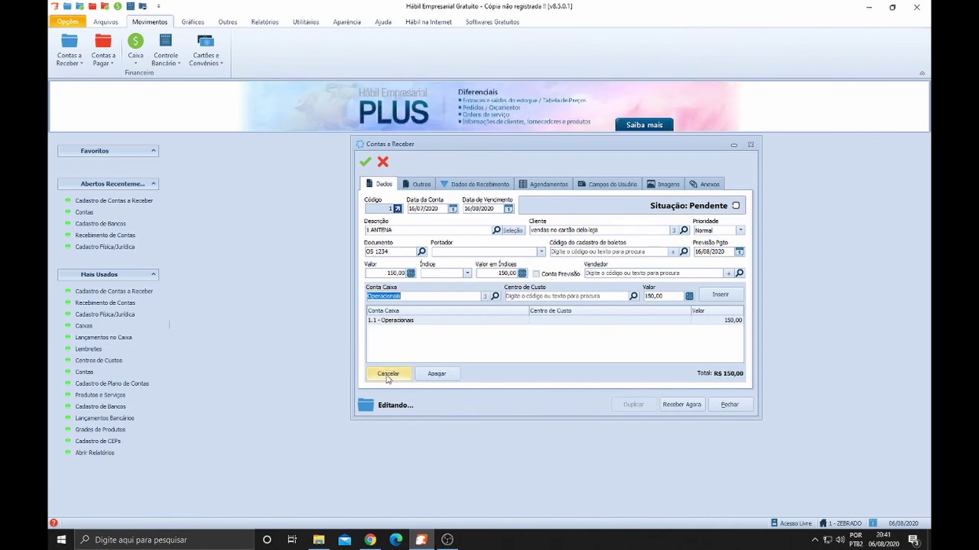
pyautogui.write('cart')
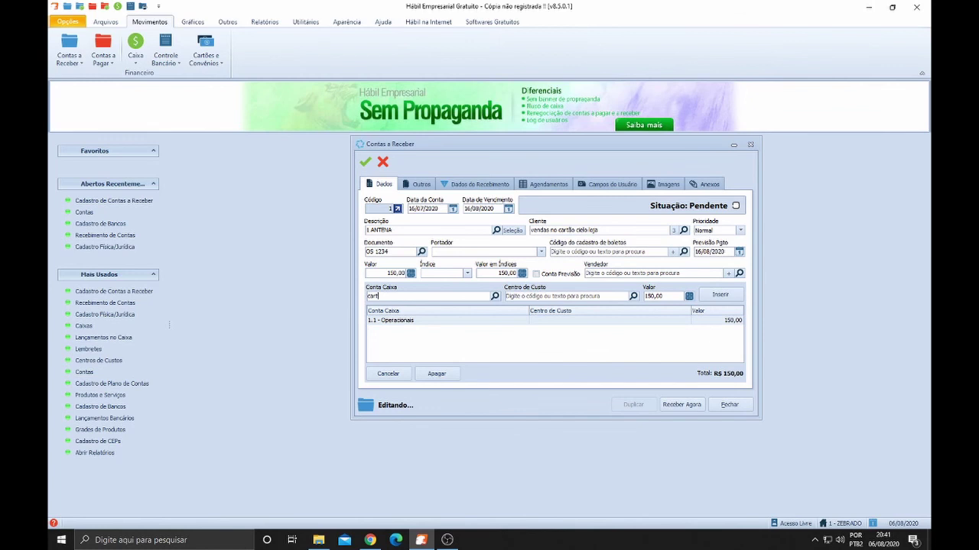
pyautogui.press('Return')
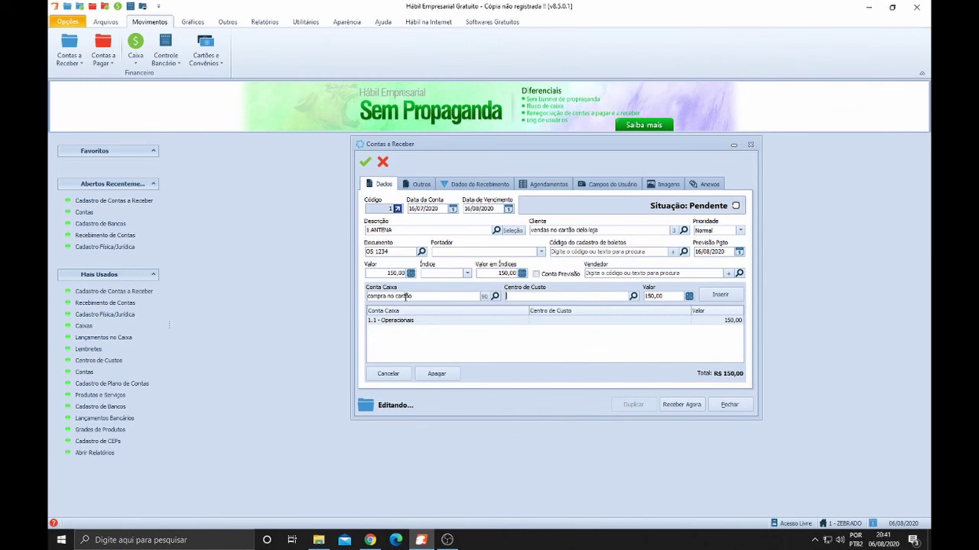
pyautogui.click(719, 295)
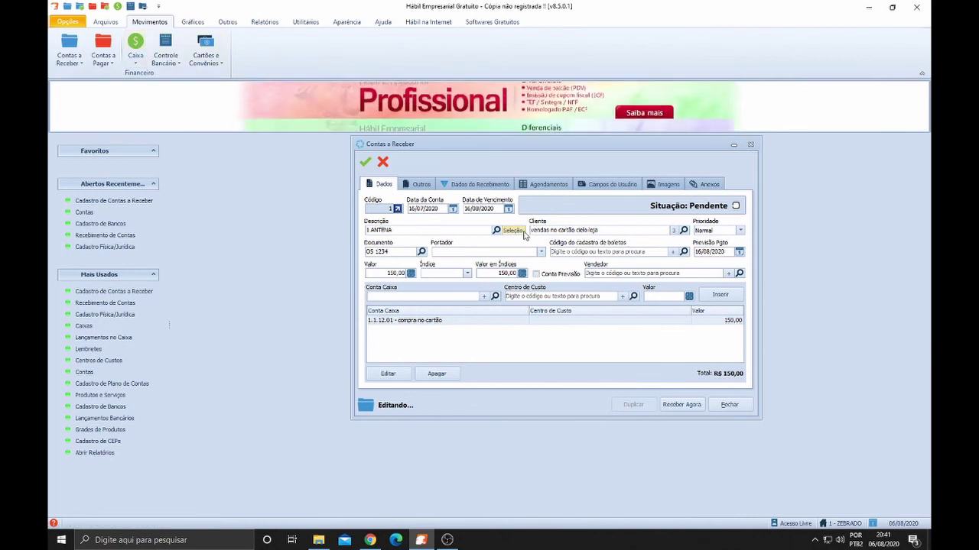
pyautogui.moveTo(532, 228); pyautogui.dragTo(601, 229)
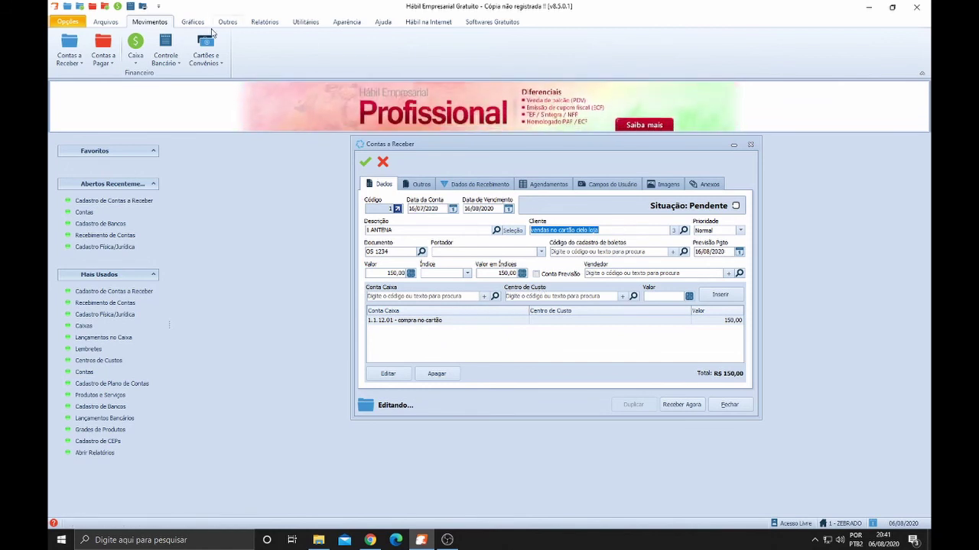
# Save the 1 ANTENA record with client 'vendas no cartão cielo loja' and account compra no cartão
pyautogui.click(69, 52)
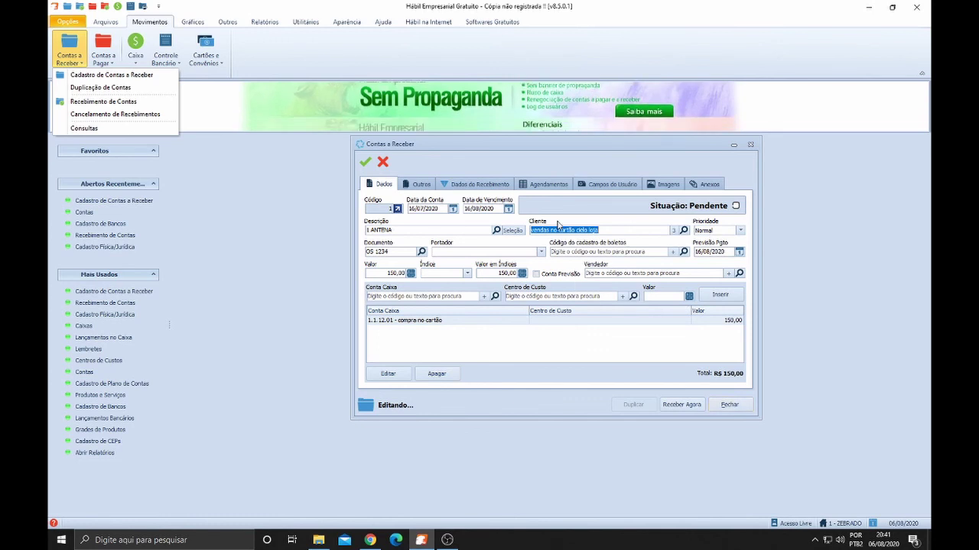
pyautogui.click(491, 231)
pyautogui.click(611, 231)
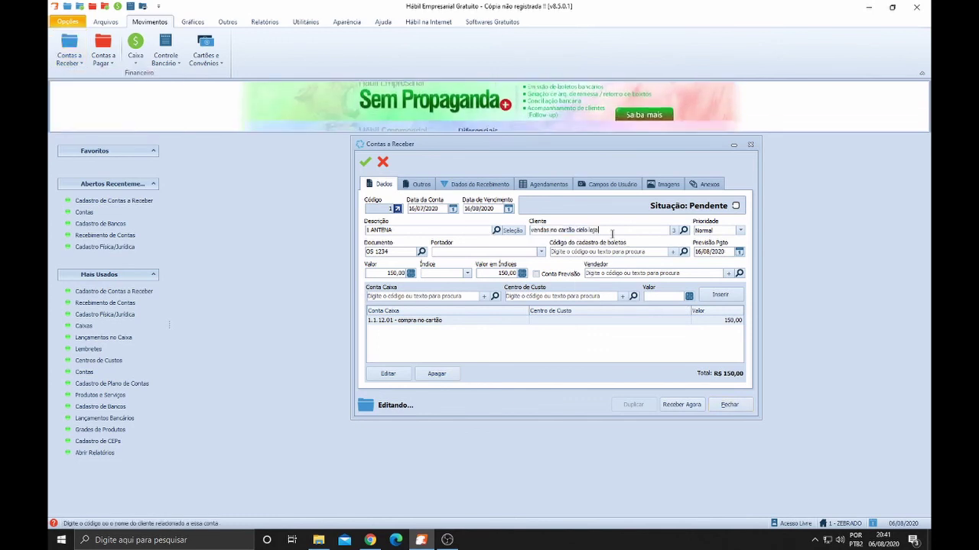
pyautogui.click(366, 162)
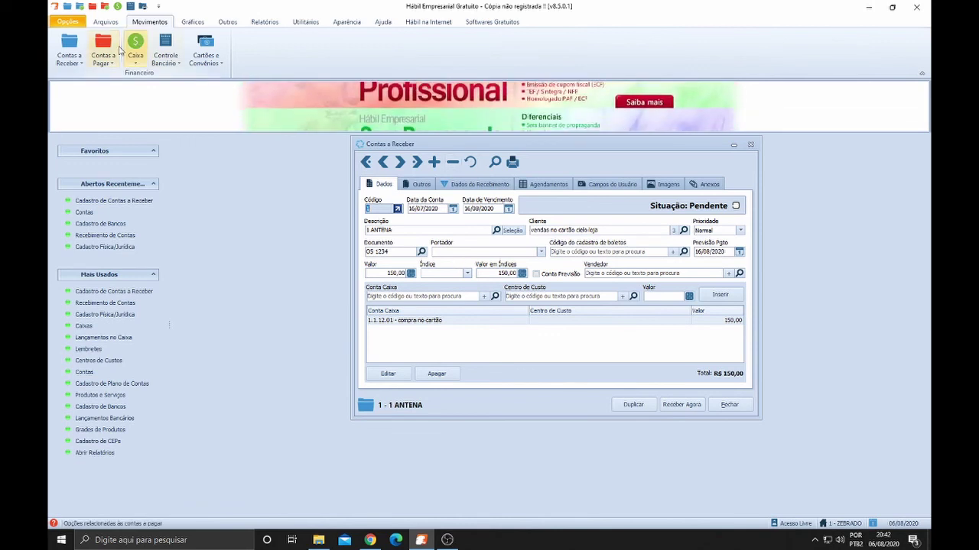
pyautogui.click(104, 47)
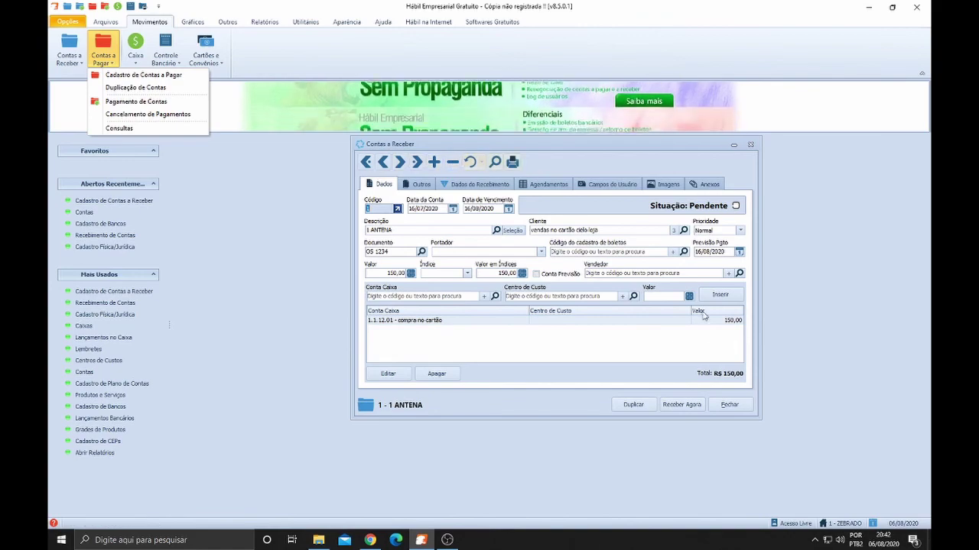